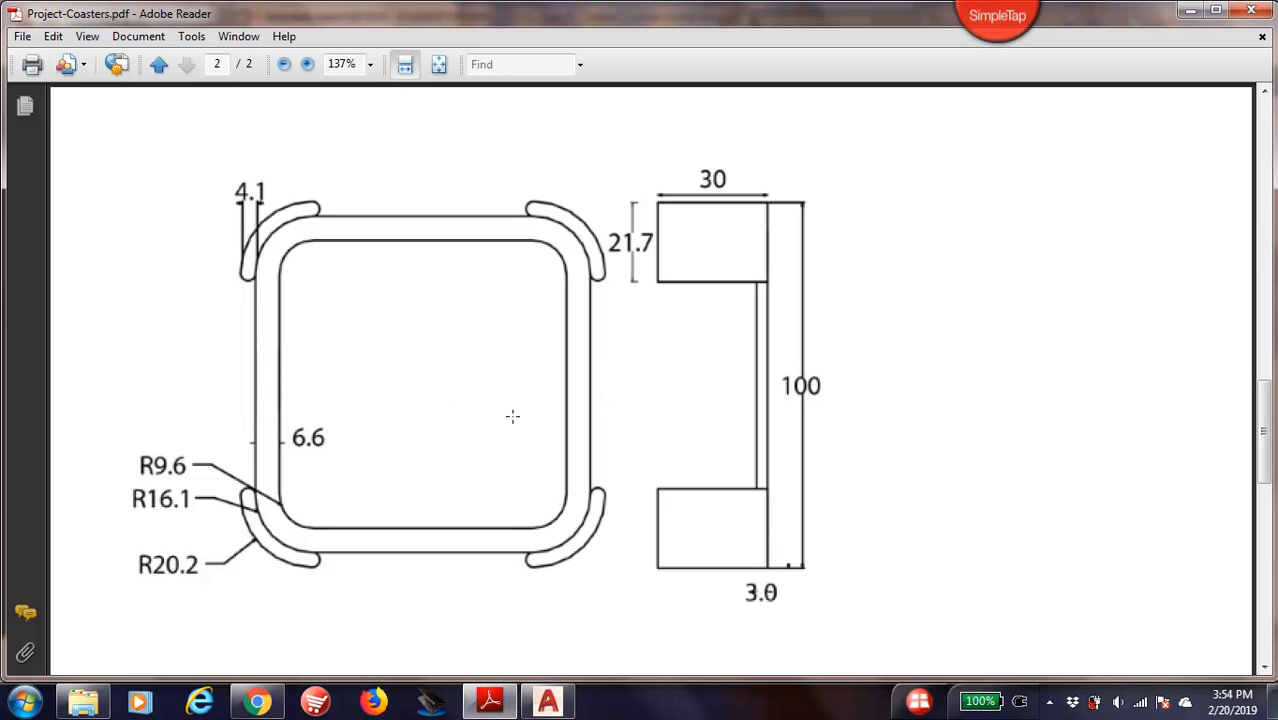
- Review the coaster and holder dimension drawings in Project-Coasters.pdf and switch to the coaster holder drawing in AutoCAD
scroll(603, 509, "down", 10)
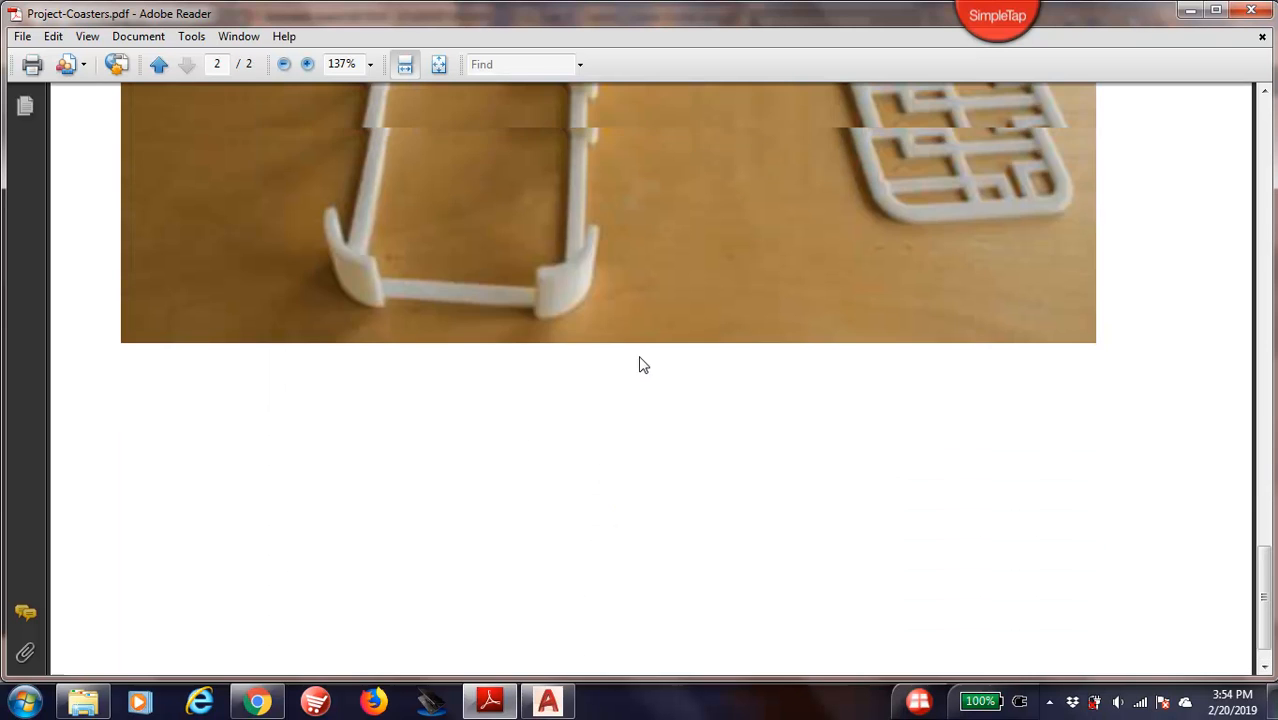
scroll(641, 366, "up", 10)
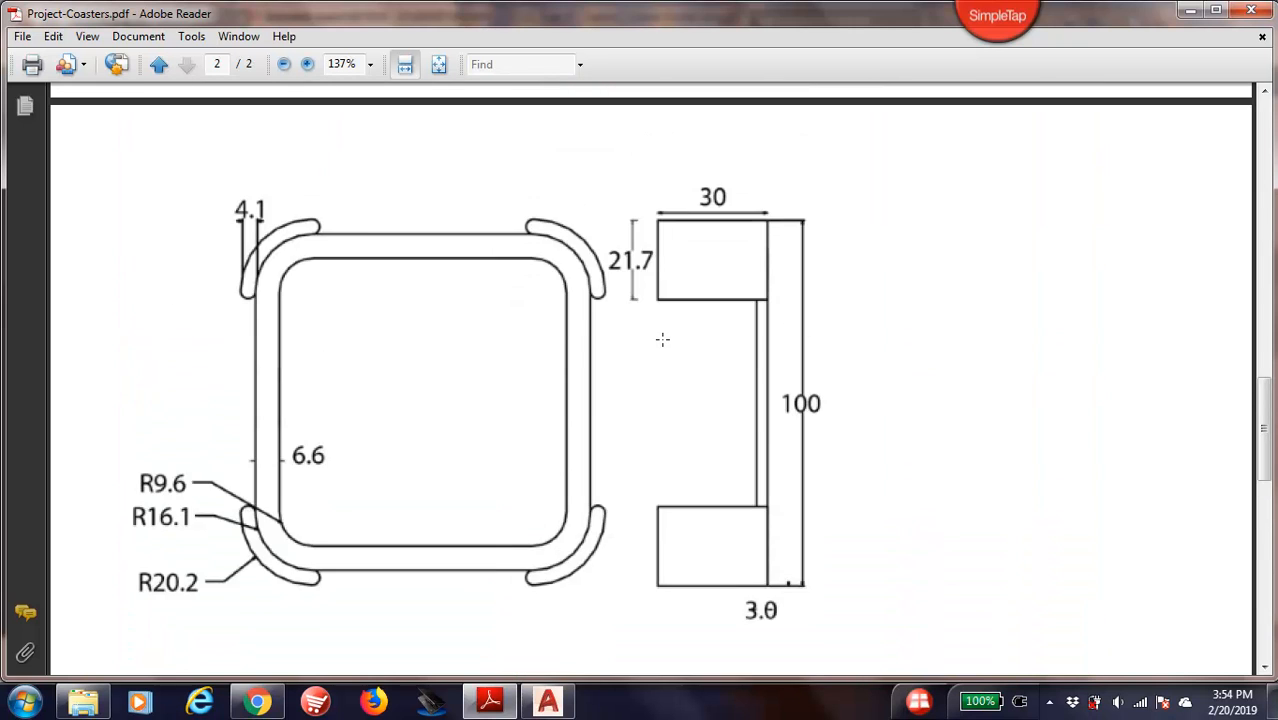
scroll(662, 339, "up", 10)
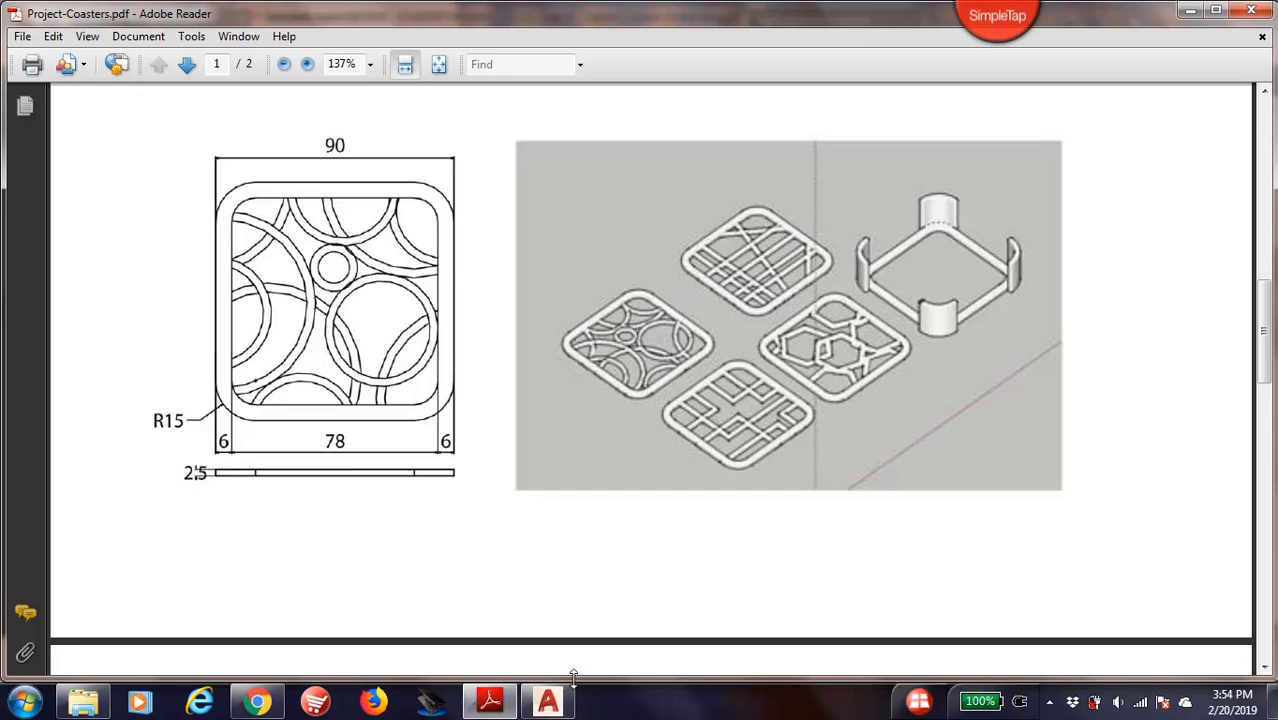
left_click(549, 700)
middle_click_drag(552, 494, 633, 354)
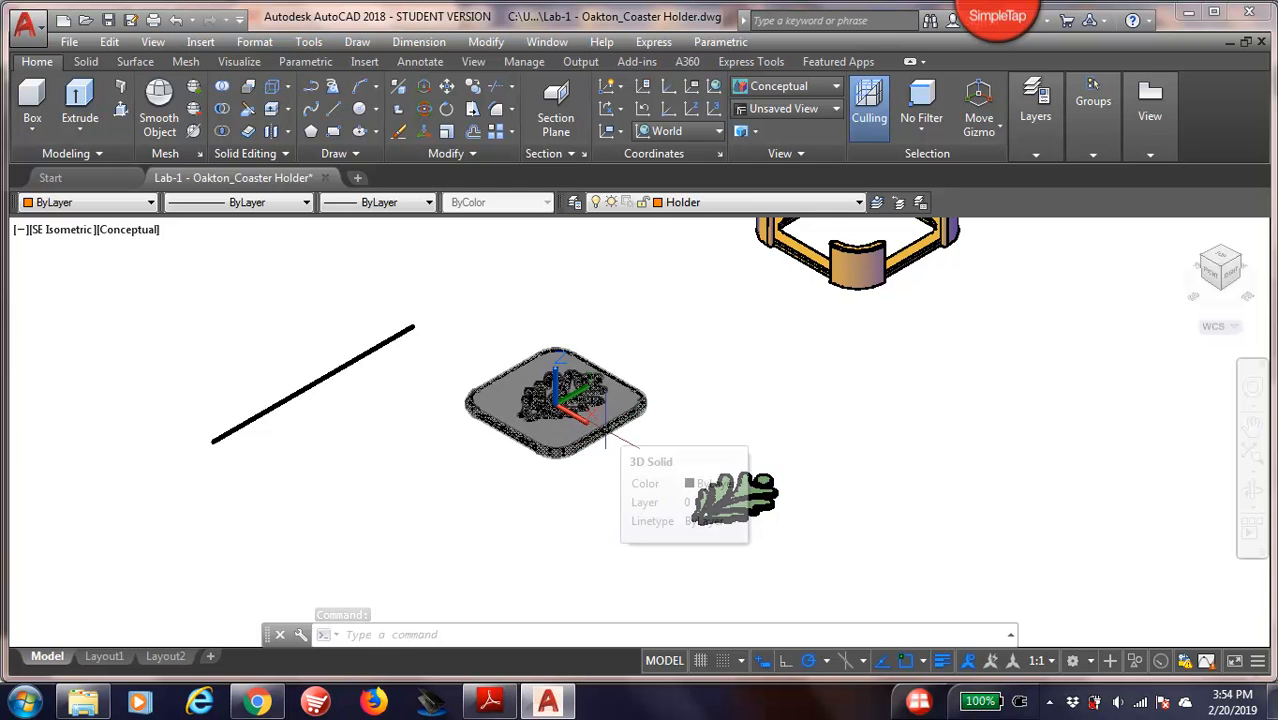
- Check that the 3D Modeling workspace is active and that the Layers and Properties toolbars are enabled
left_click(1073, 662)
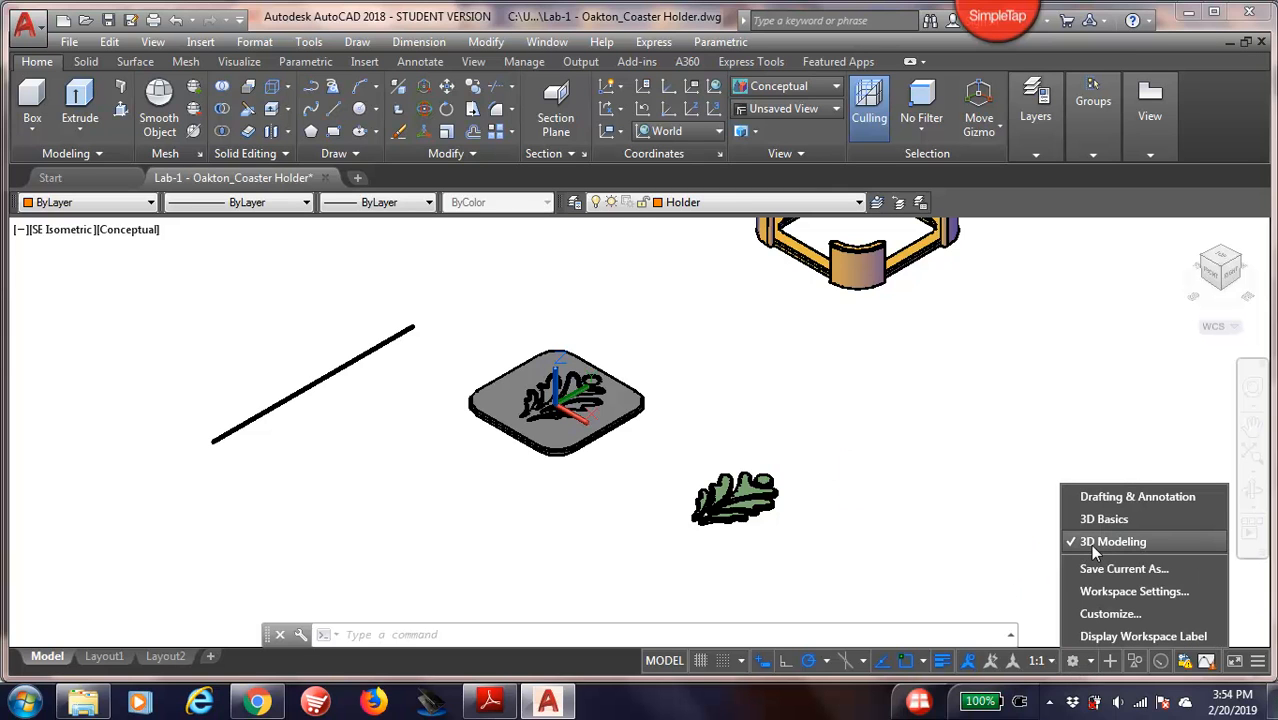
left_click(562, 208)
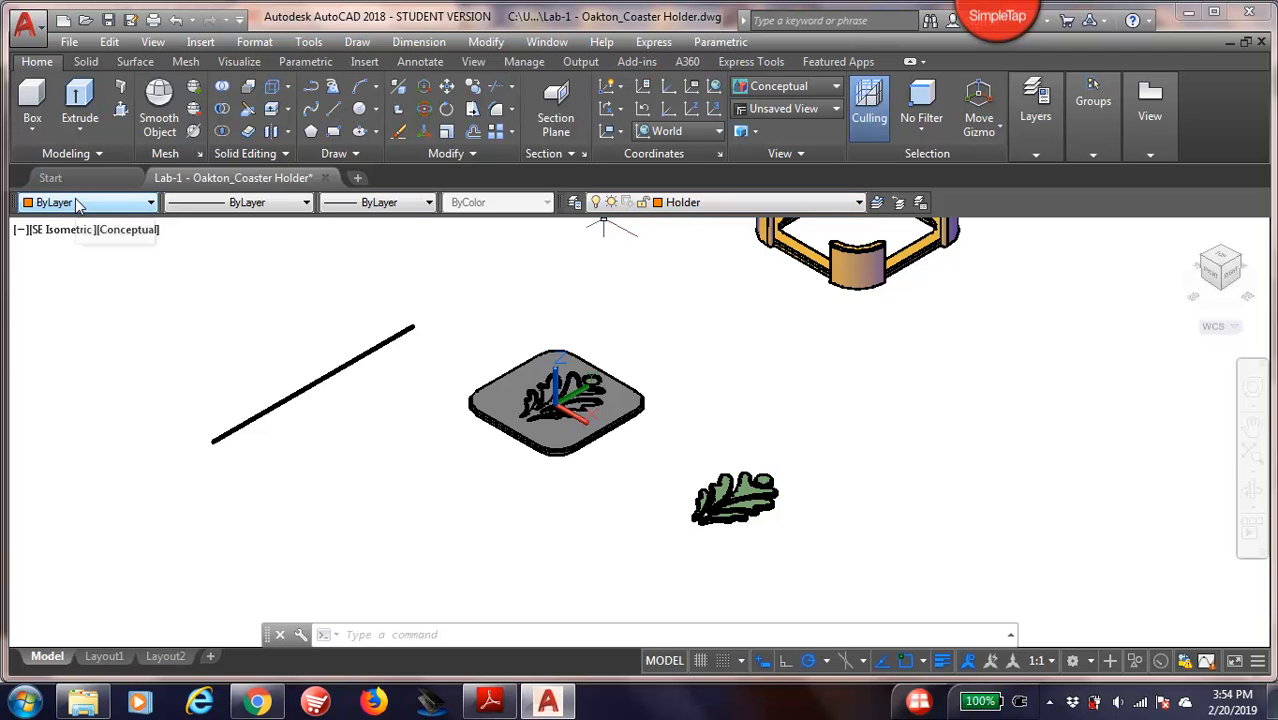
left_click(318, 41)
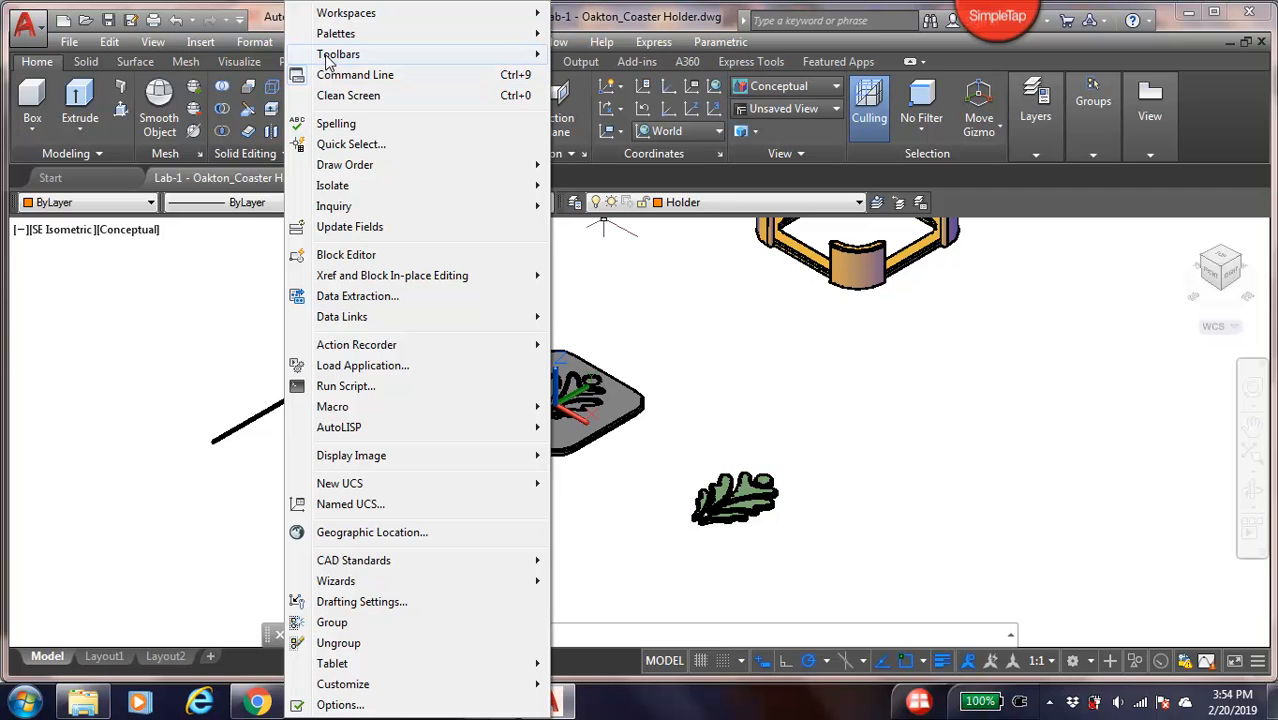
mouse_move(408, 58)
mouse_move(576, 62)
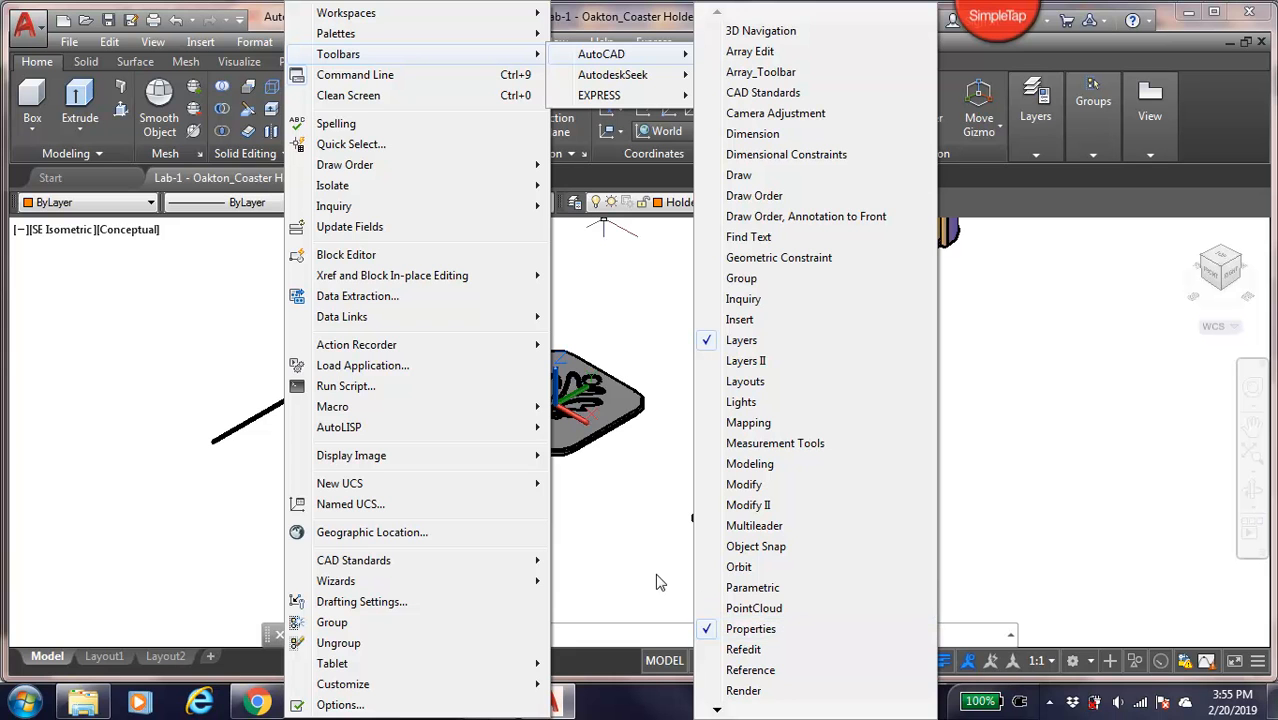
left_click(588, 548)
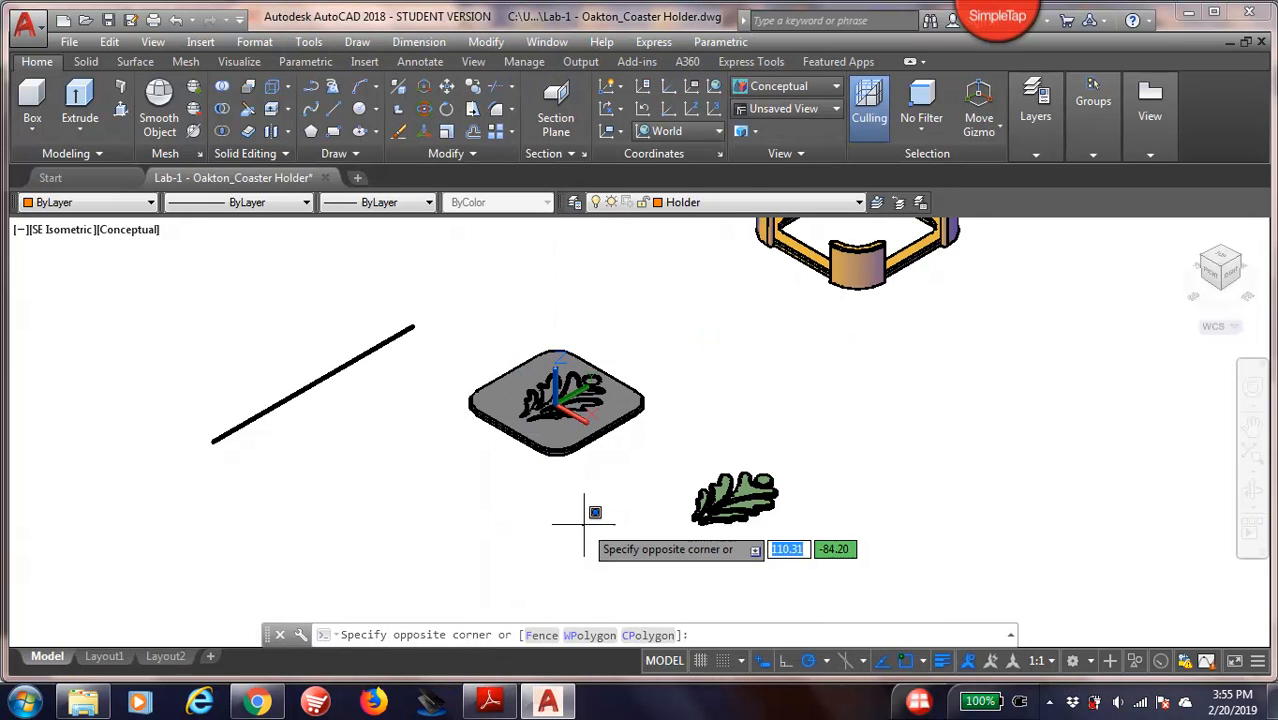
key("Escape")
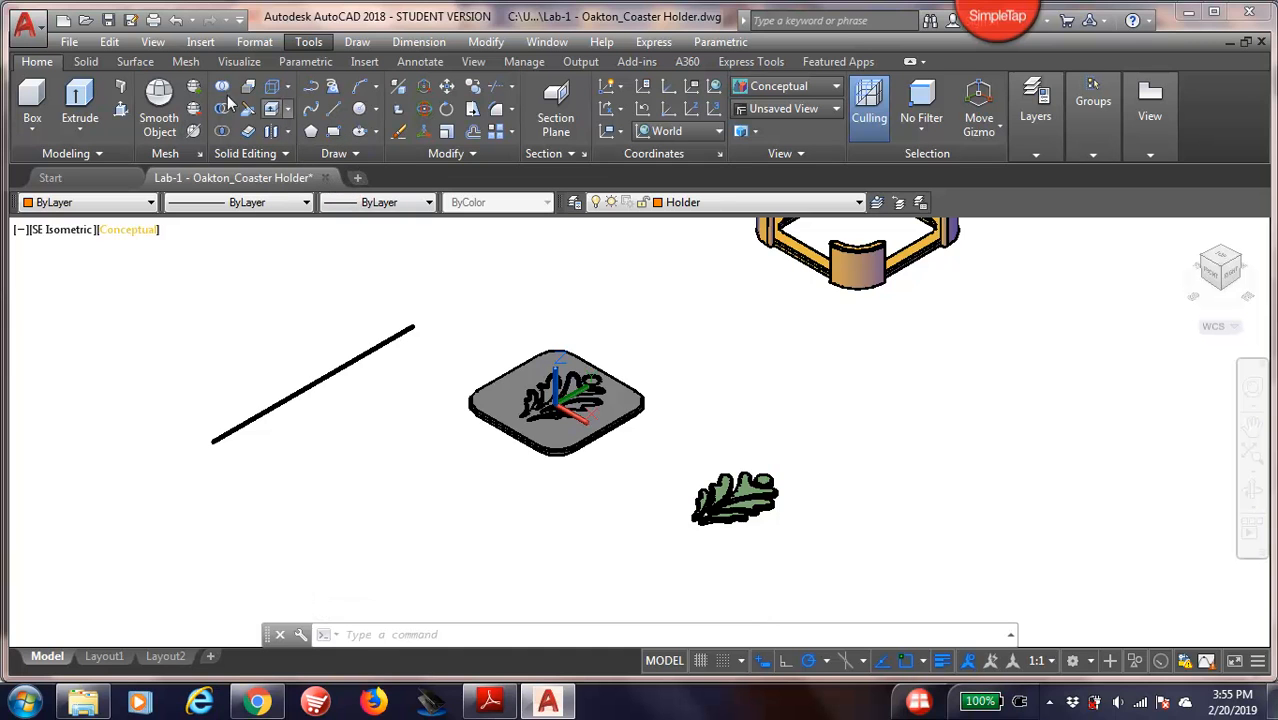
- Set the viewport's visual style to 2D Wireframe
left_click(79, 66)
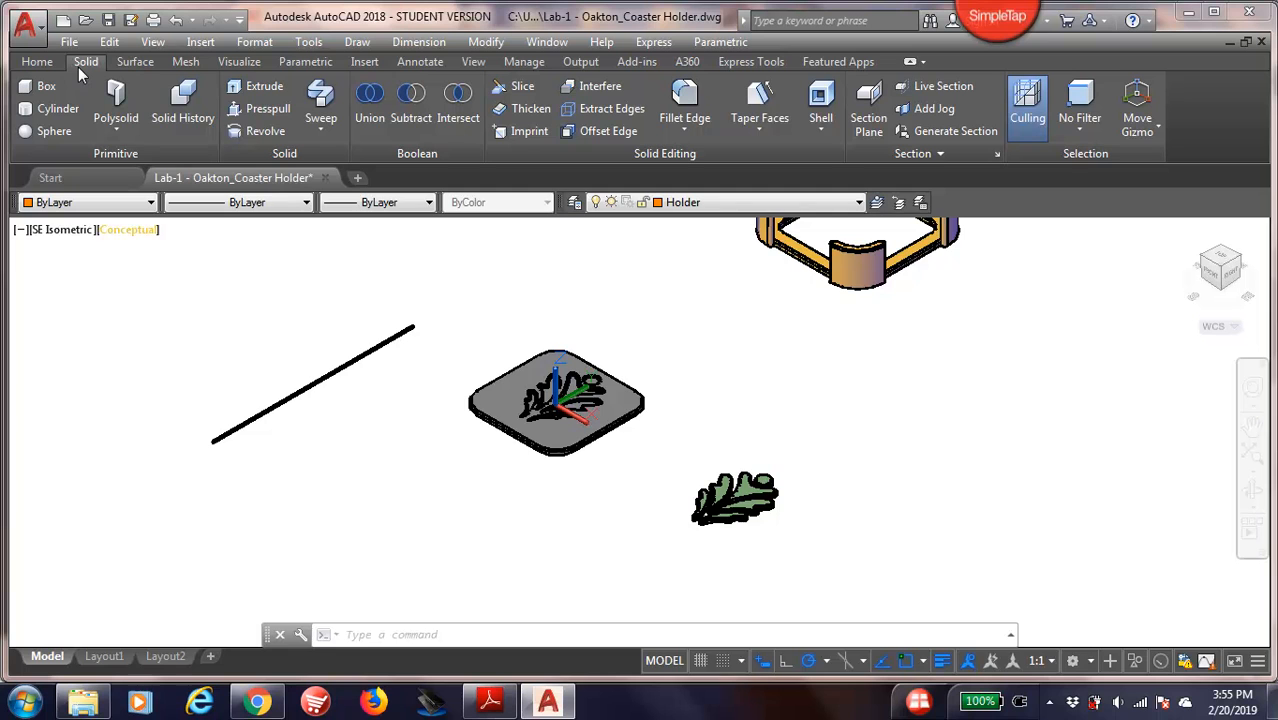
left_click(603, 111)
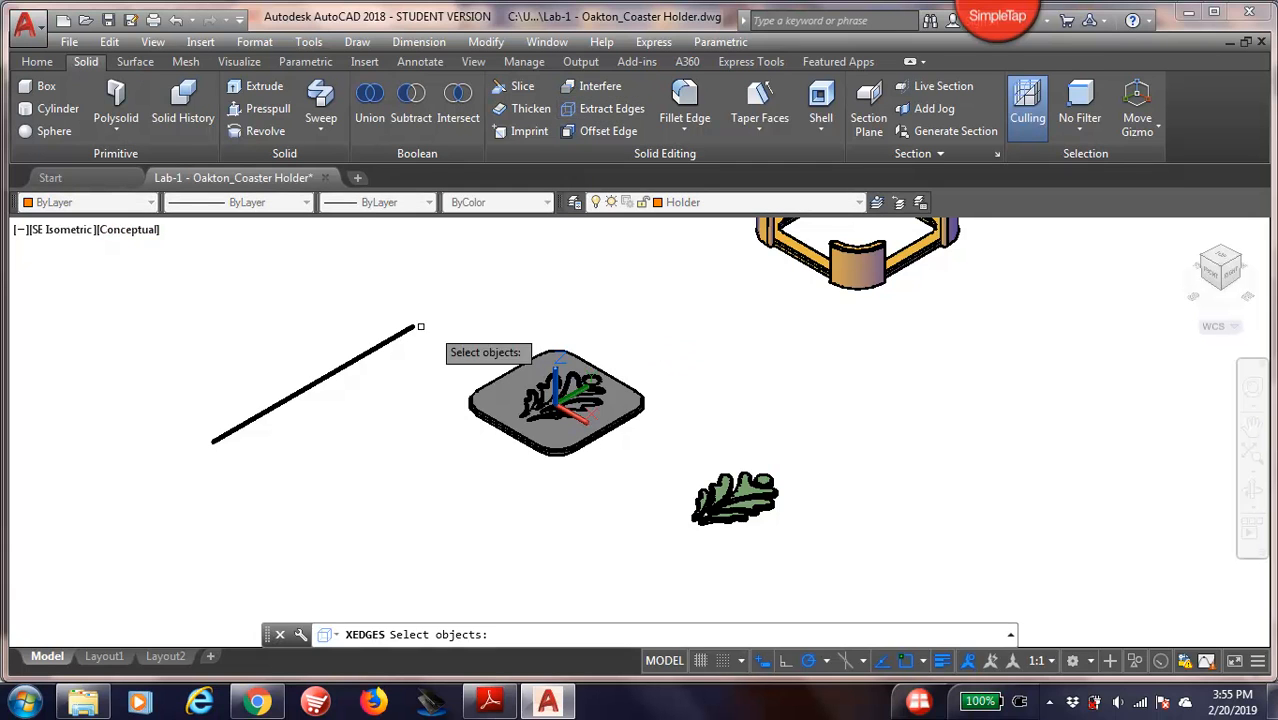
key("Escape")
left_click(145, 231)
left_click(197, 280)
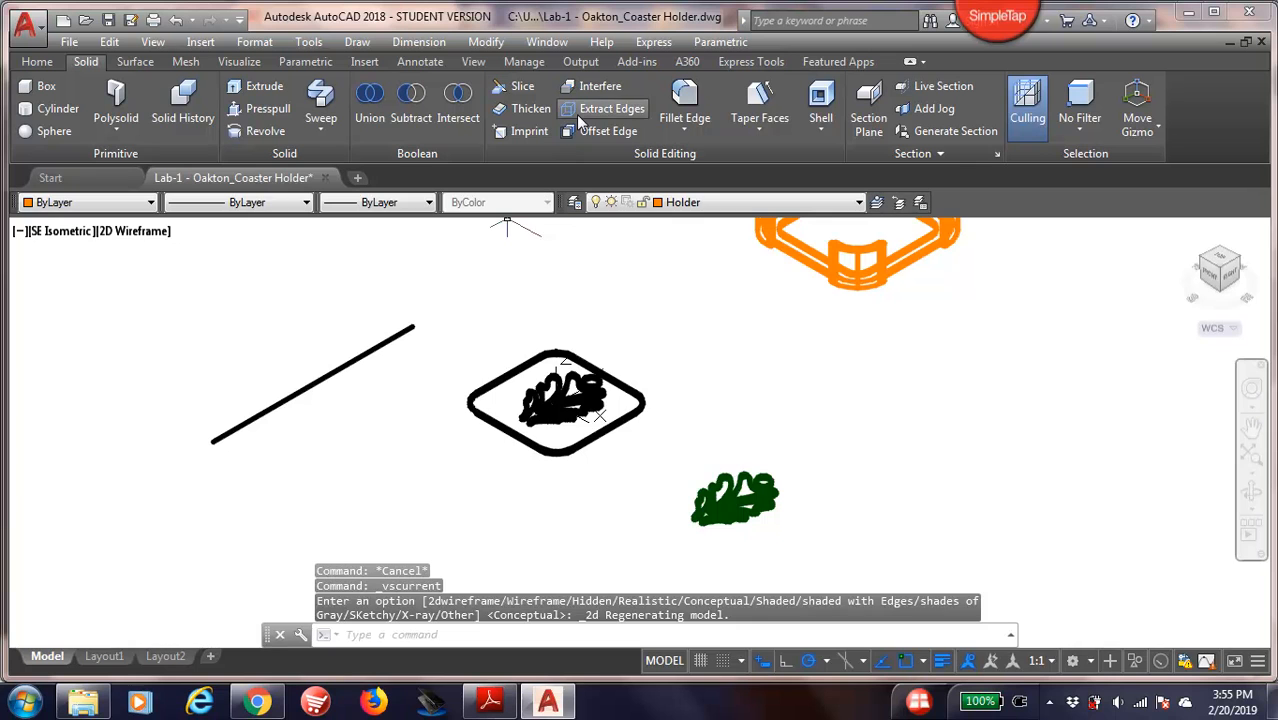
- Extract the edges of the leaf coaster solid and set the visual style back to Conceptual
left_click(598, 108)
left_click(581, 380)
key("Return")
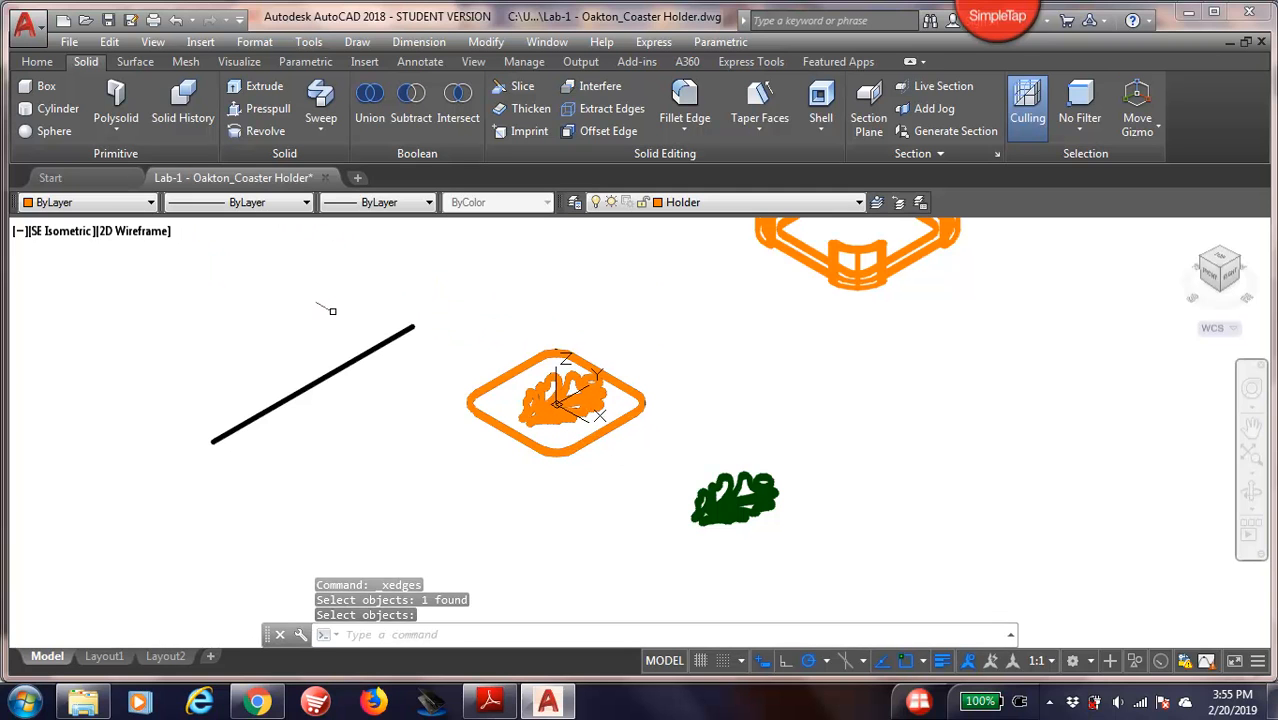
left_click(139, 233)
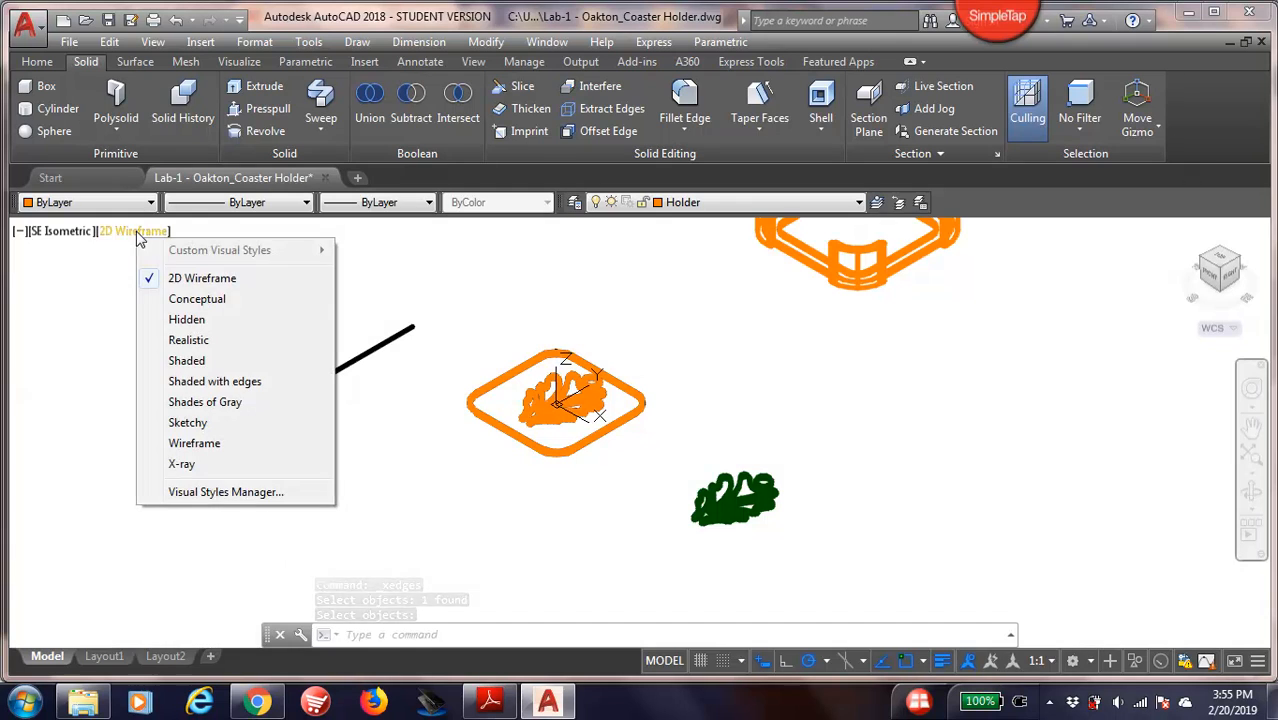
left_click(196, 303)
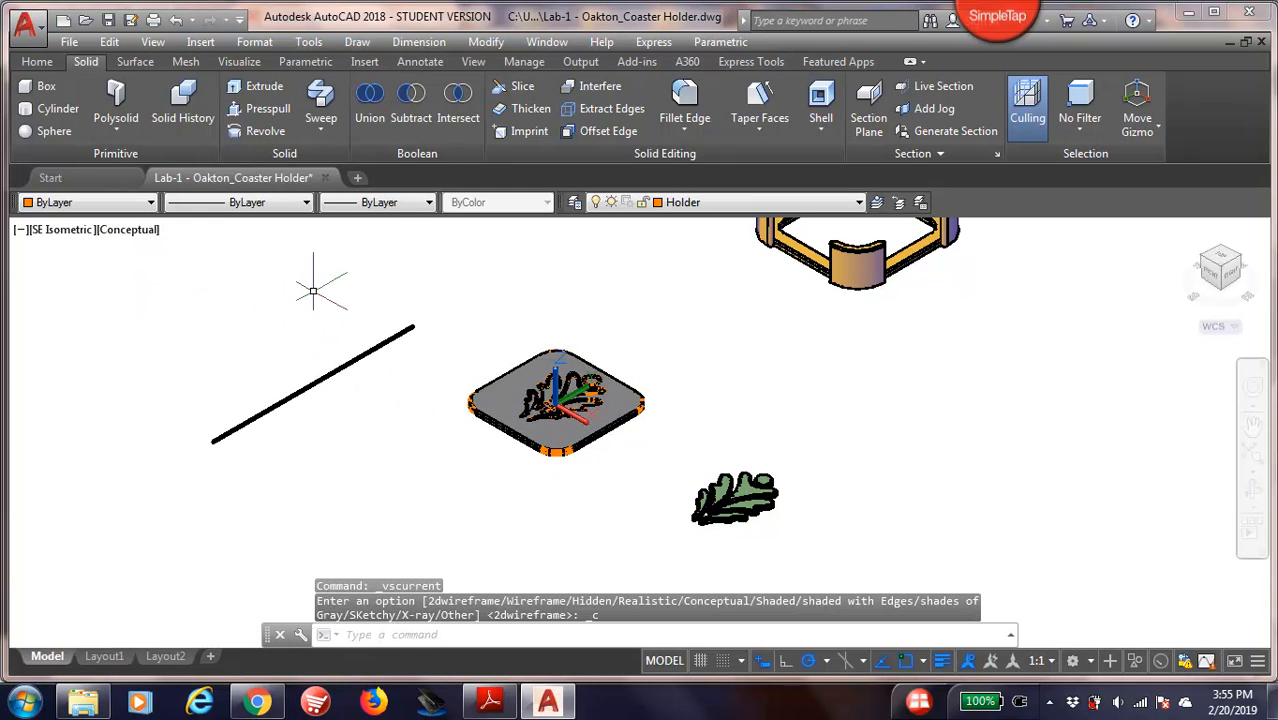
- Move the leaf coaster solid off its extracted edges, using the two endpoints of the diagonal line as base and destination points
type("move")
key("Return")
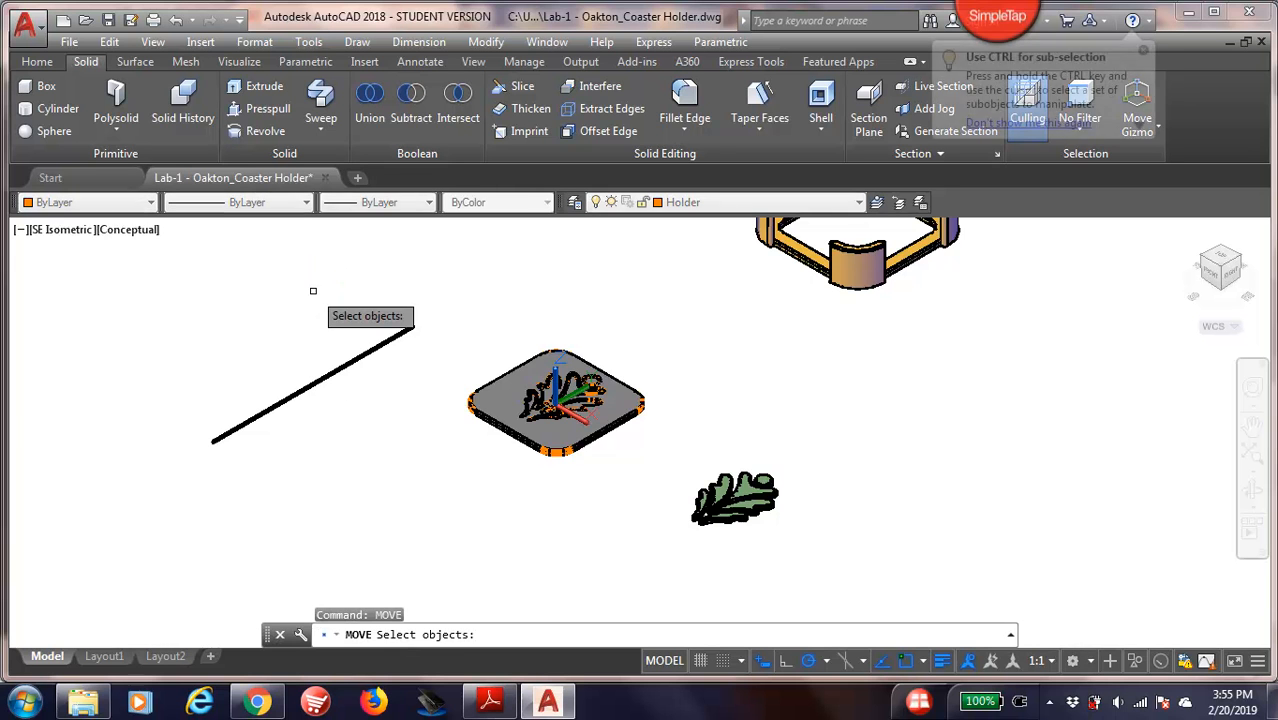
left_click(505, 372)
key("Return")
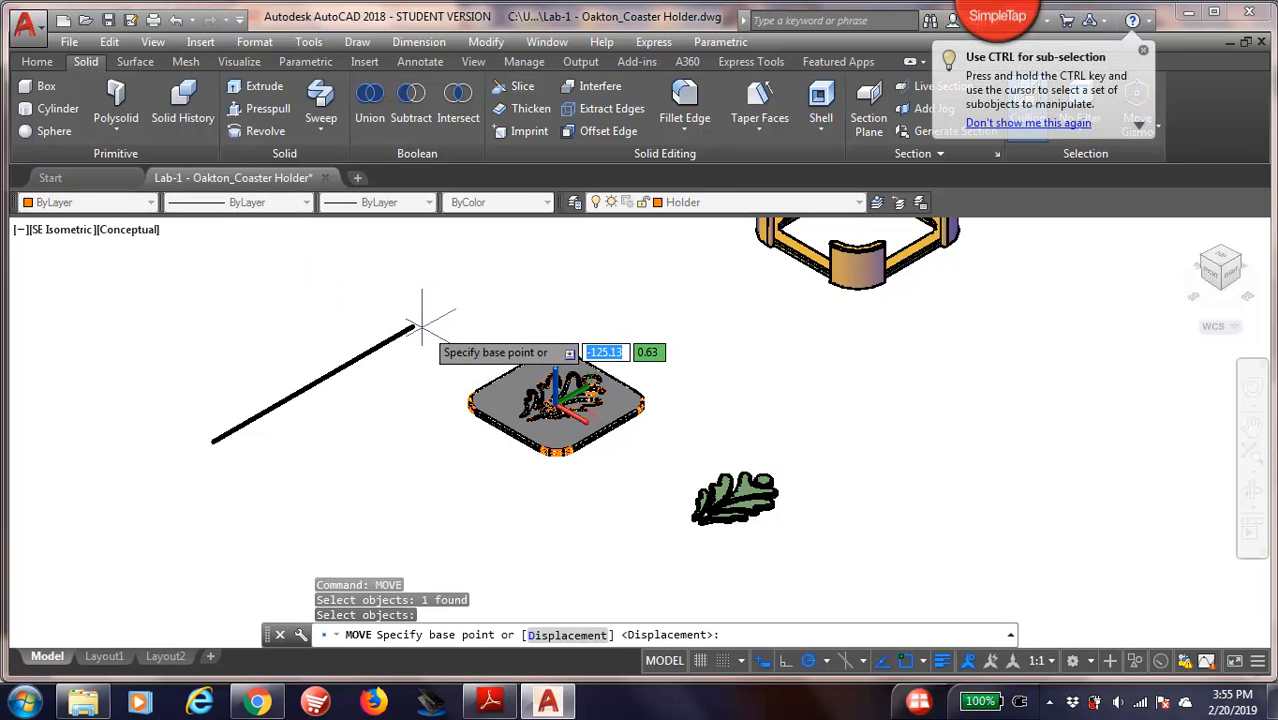
left_click(413, 327)
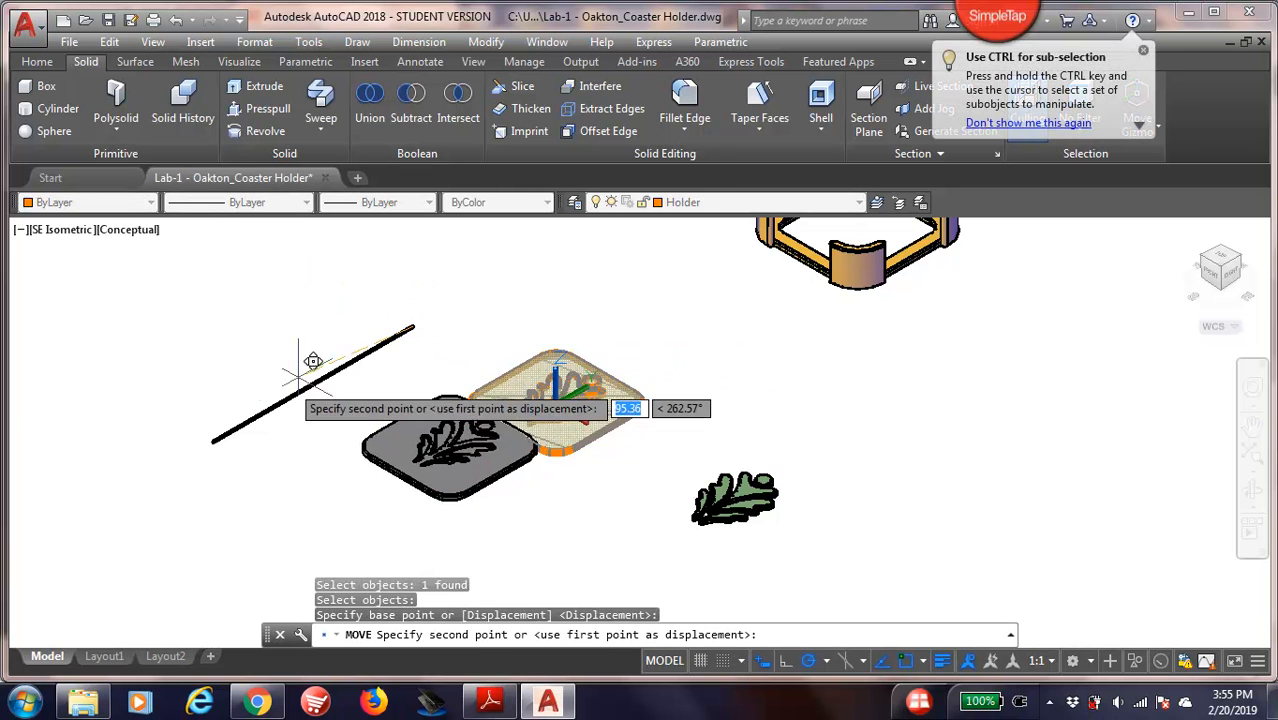
left_click(214, 437)
- Erase most of the extracted leaf edges inside the coaster outline with a crossing selection
scroll(590, 424, "up", 5)
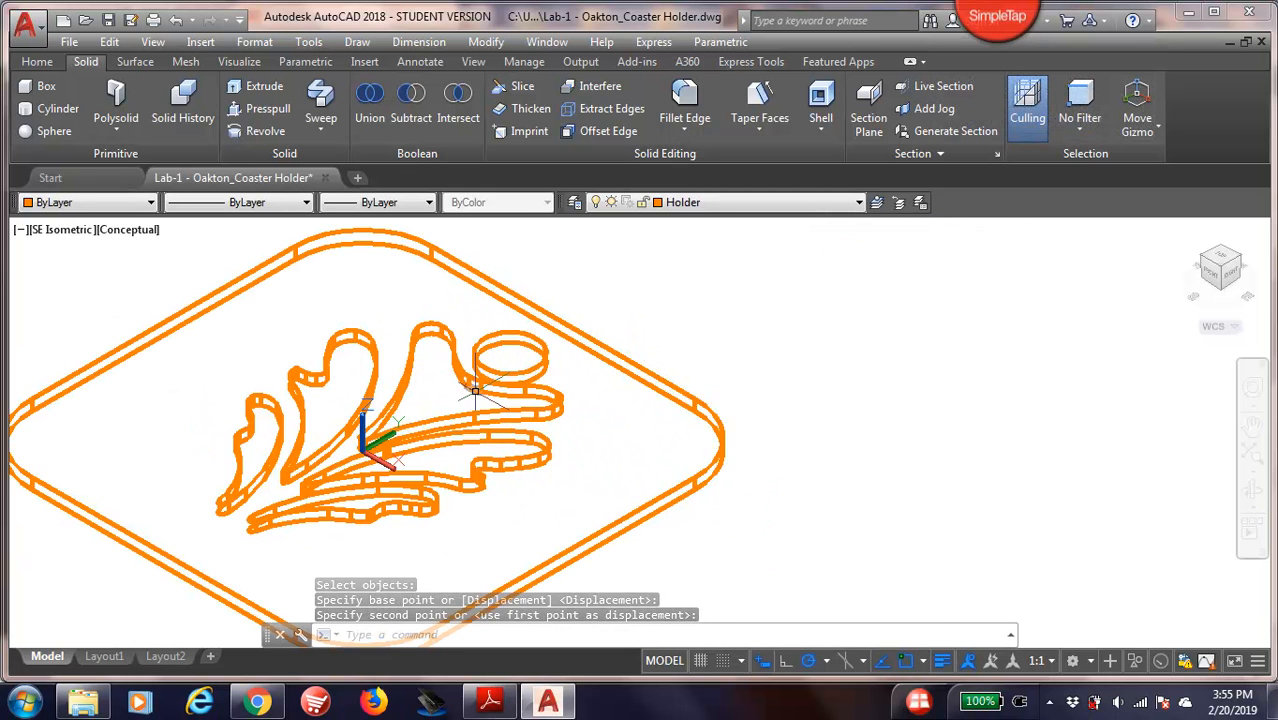
type("erase")
key("Return")
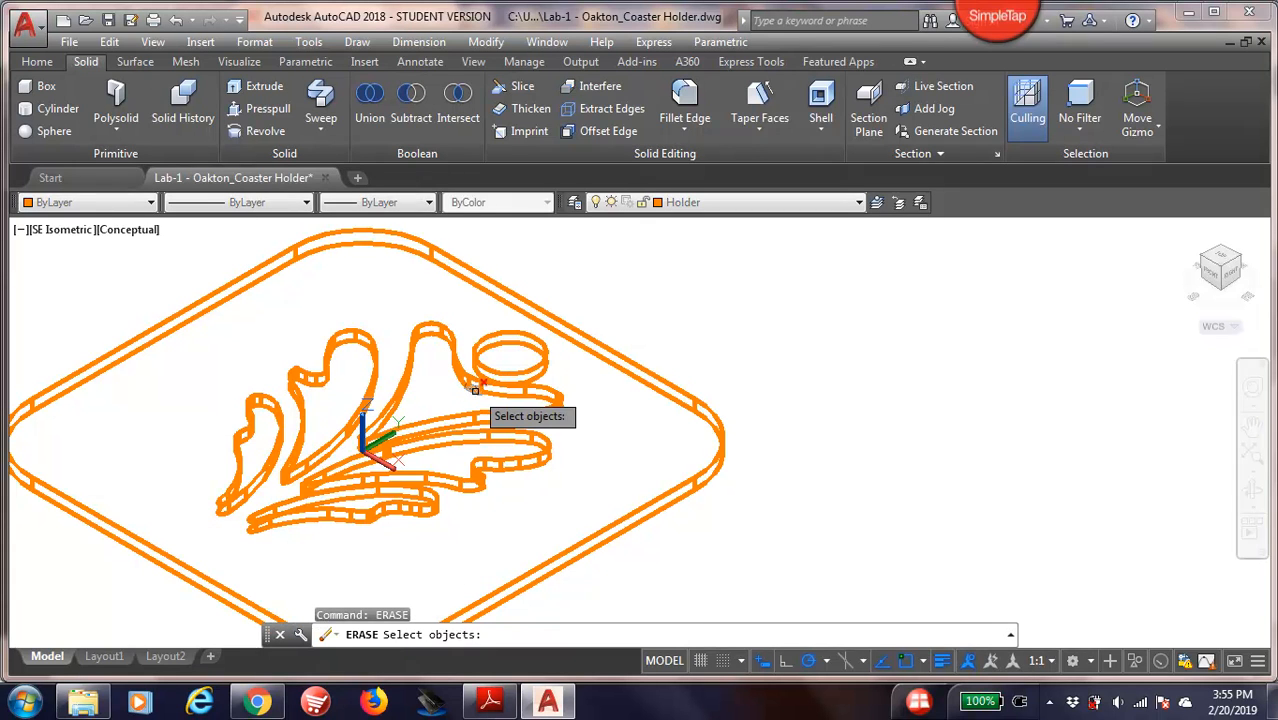
left_click(491, 355)
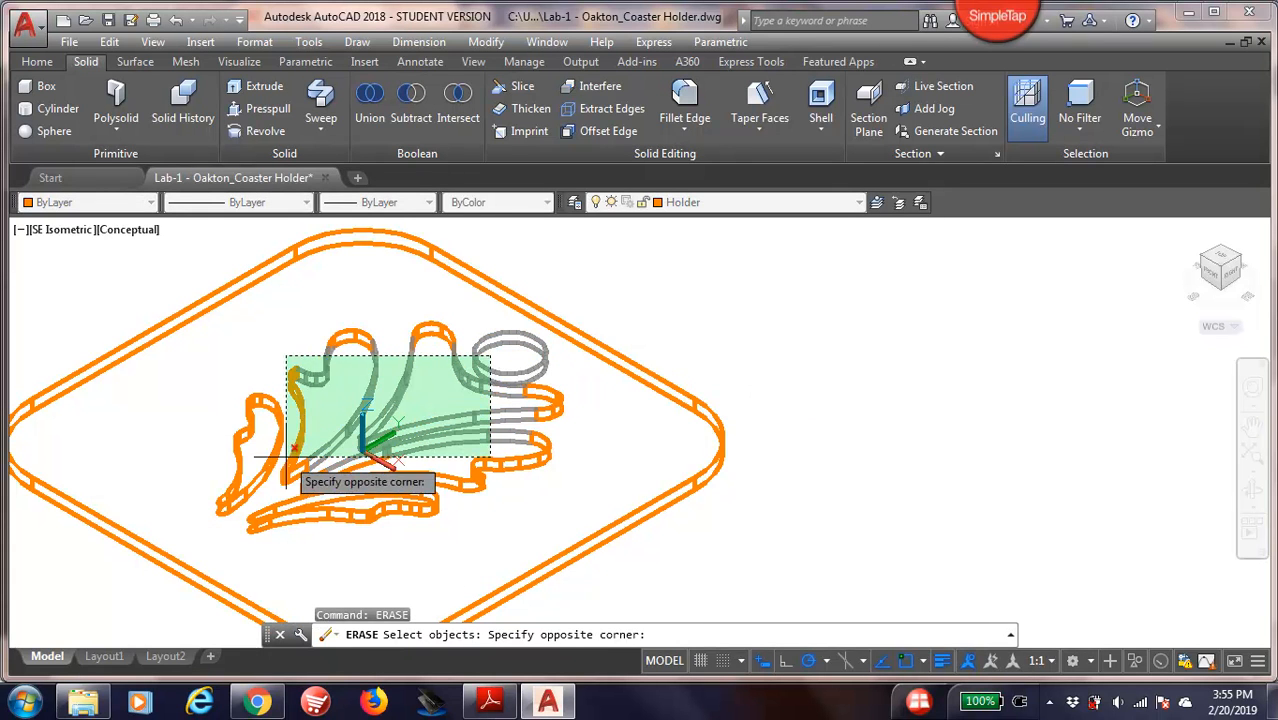
left_click(216, 522)
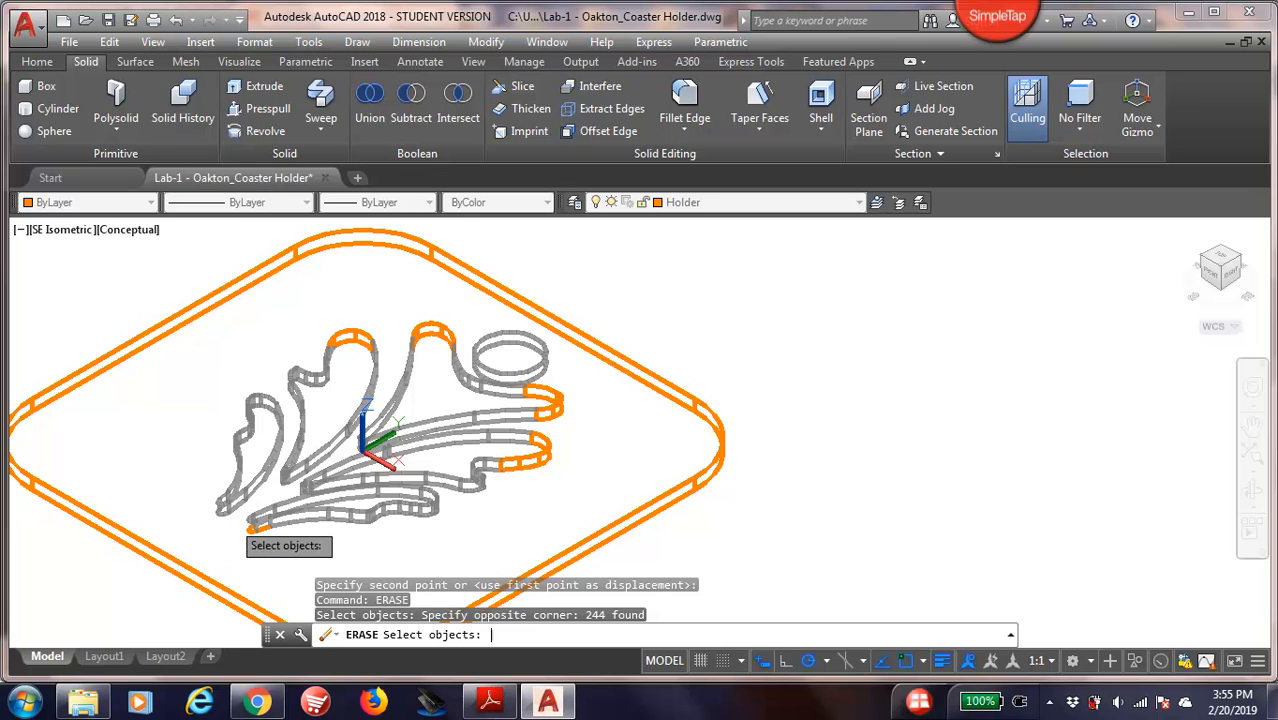
key("Return")
- Erase the remaining leaf lobe tips and stray leaf edge fragments inside the coaster outline
left_click(568, 376)
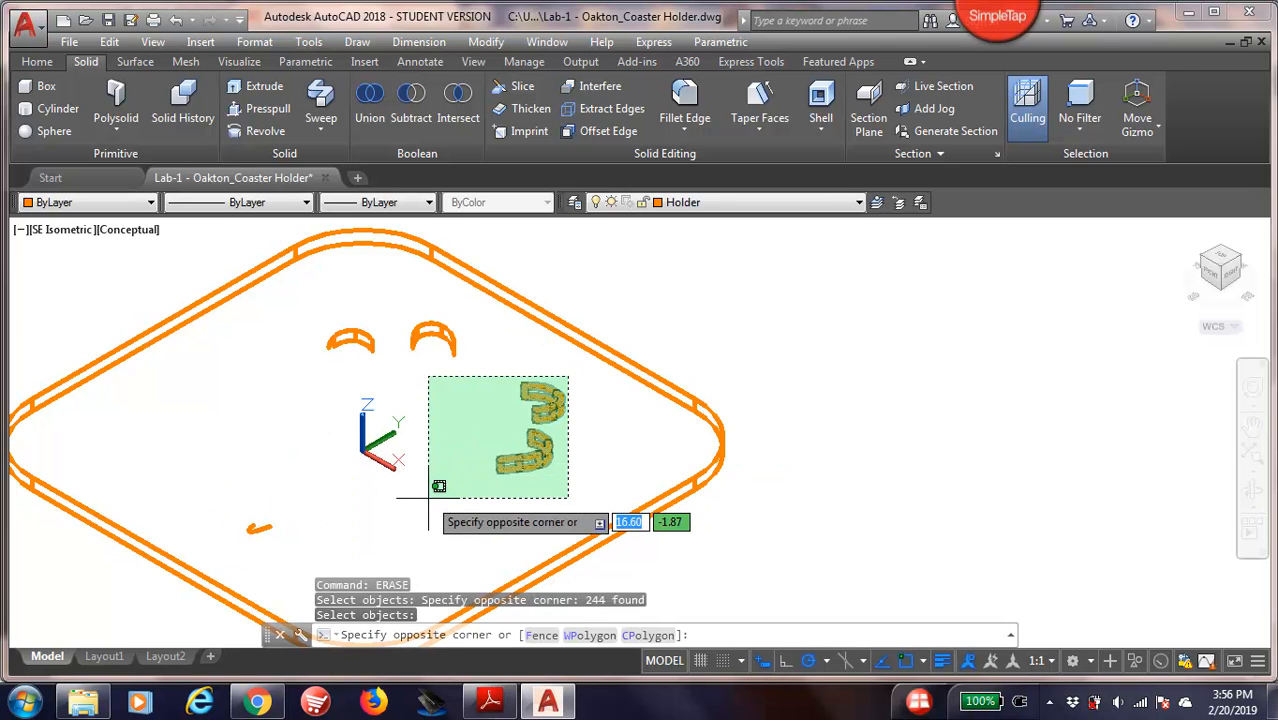
left_click(243, 524)
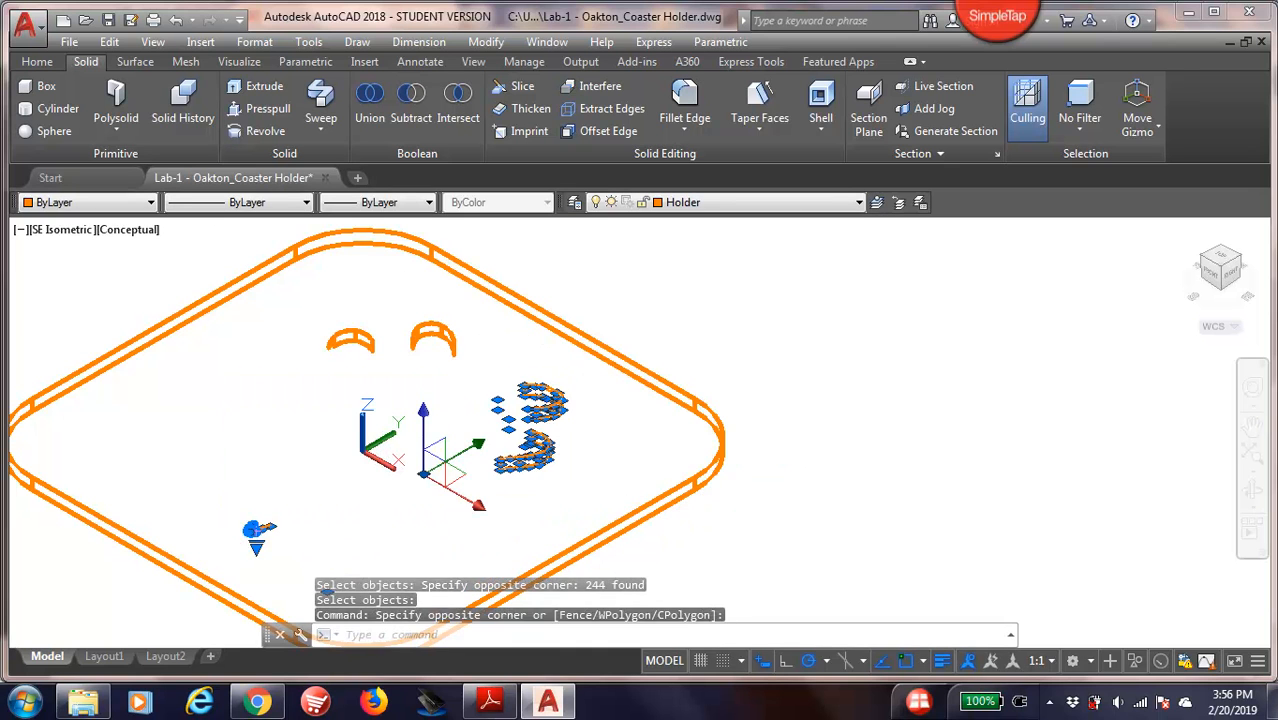
key("Return")
left_click(456, 308)
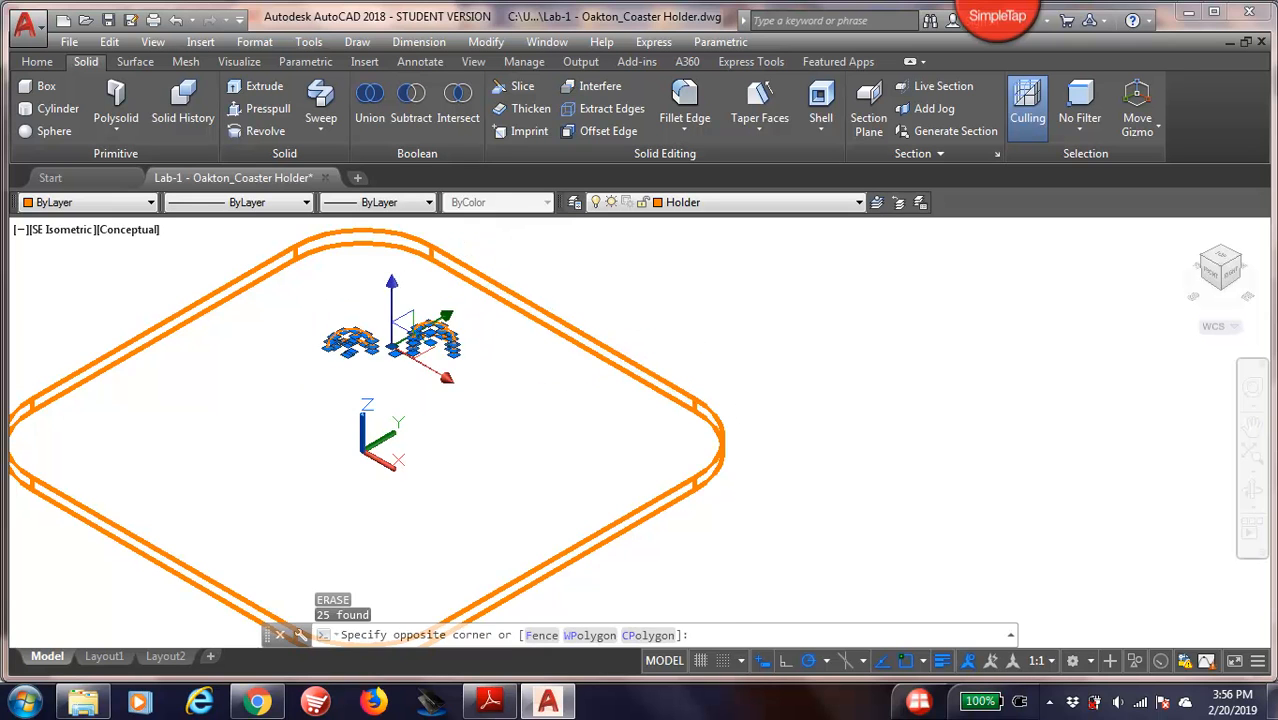
left_click(330, 374)
key("Return")
- Erase the top-face straight edges on the two rear sides of the coaster outline, plus the top-face arcs at the rear and left corners
left_click(477, 266)
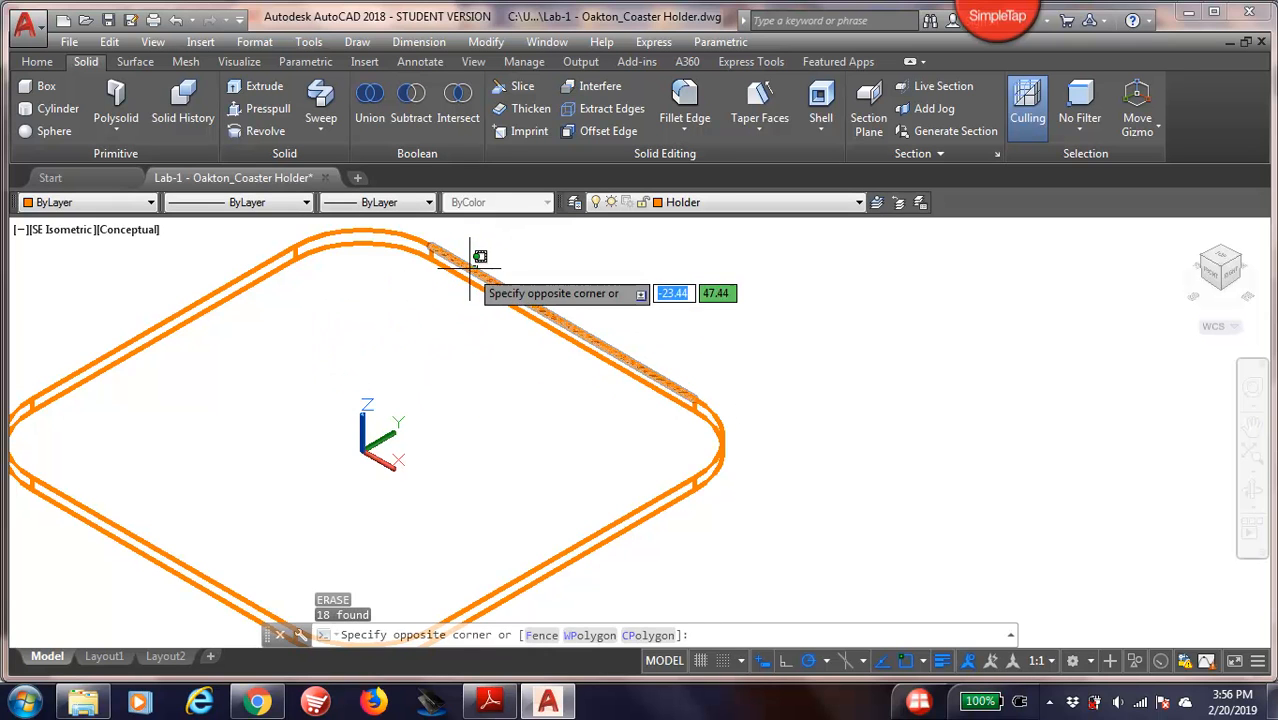
left_click(470, 268)
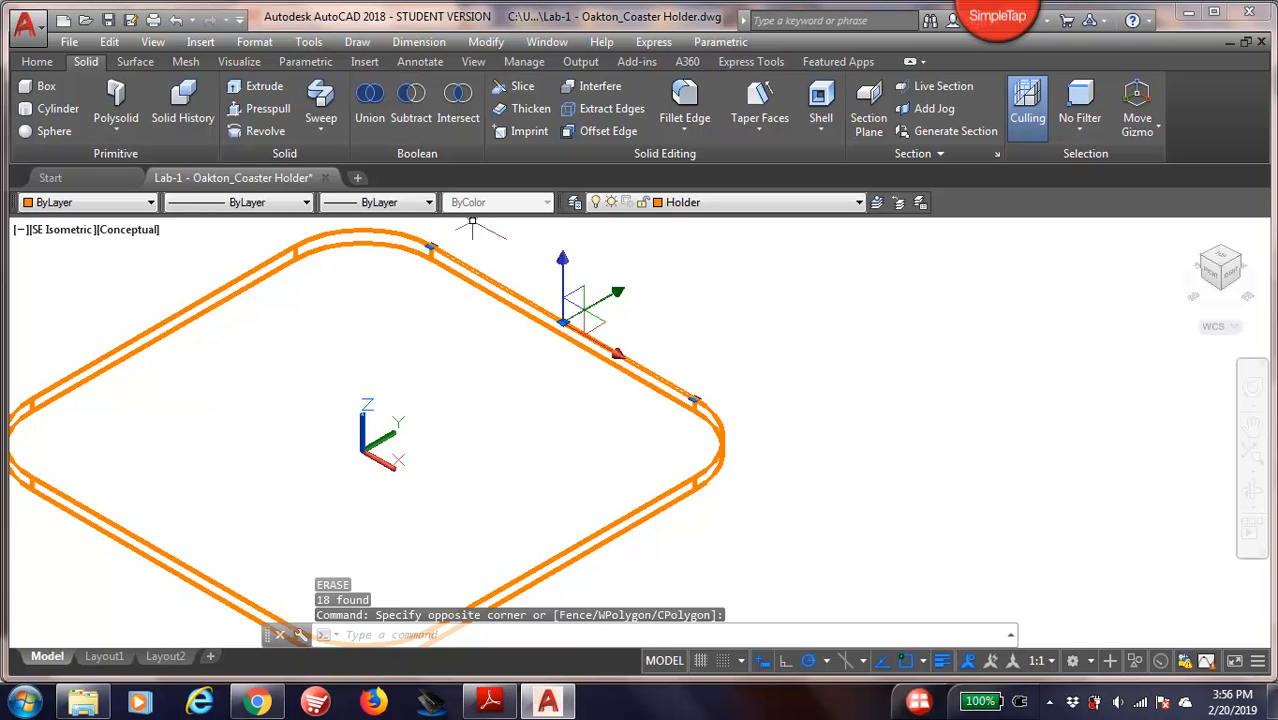
key("Delete")
left_click(427, 236)
key("Delete")
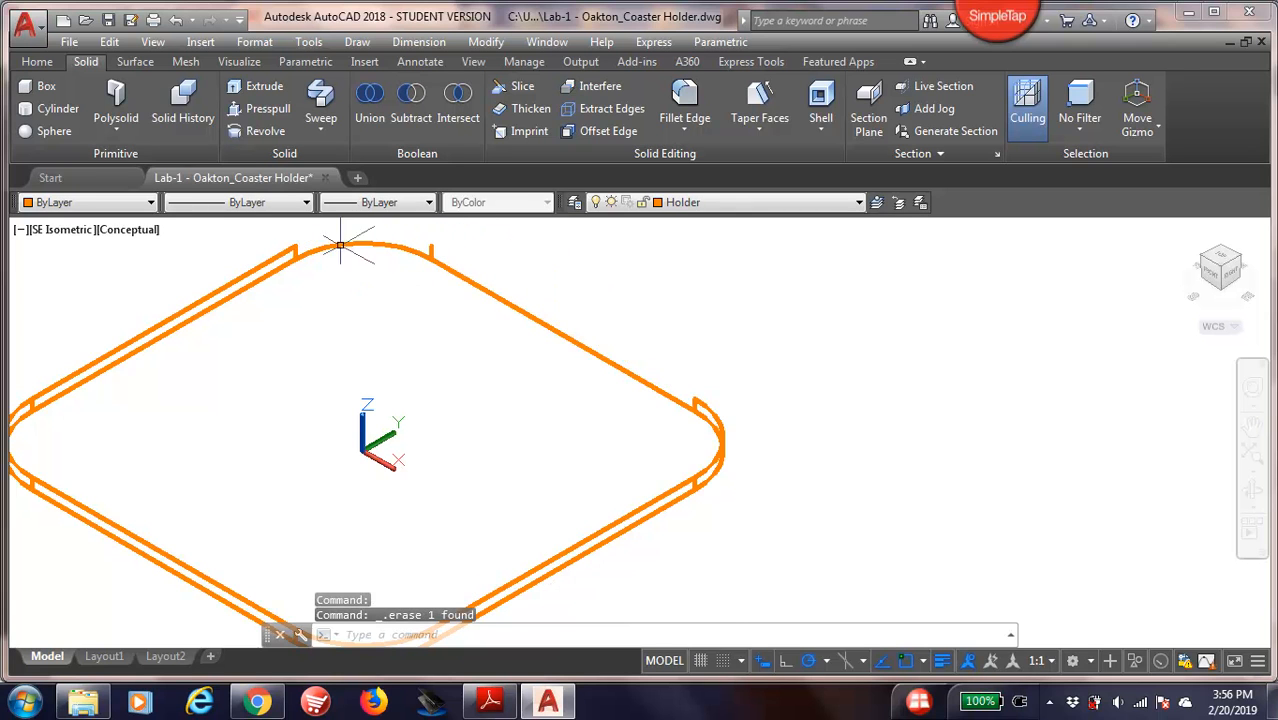
left_click(273, 256)
key("Delete")
right_click(222, 301)
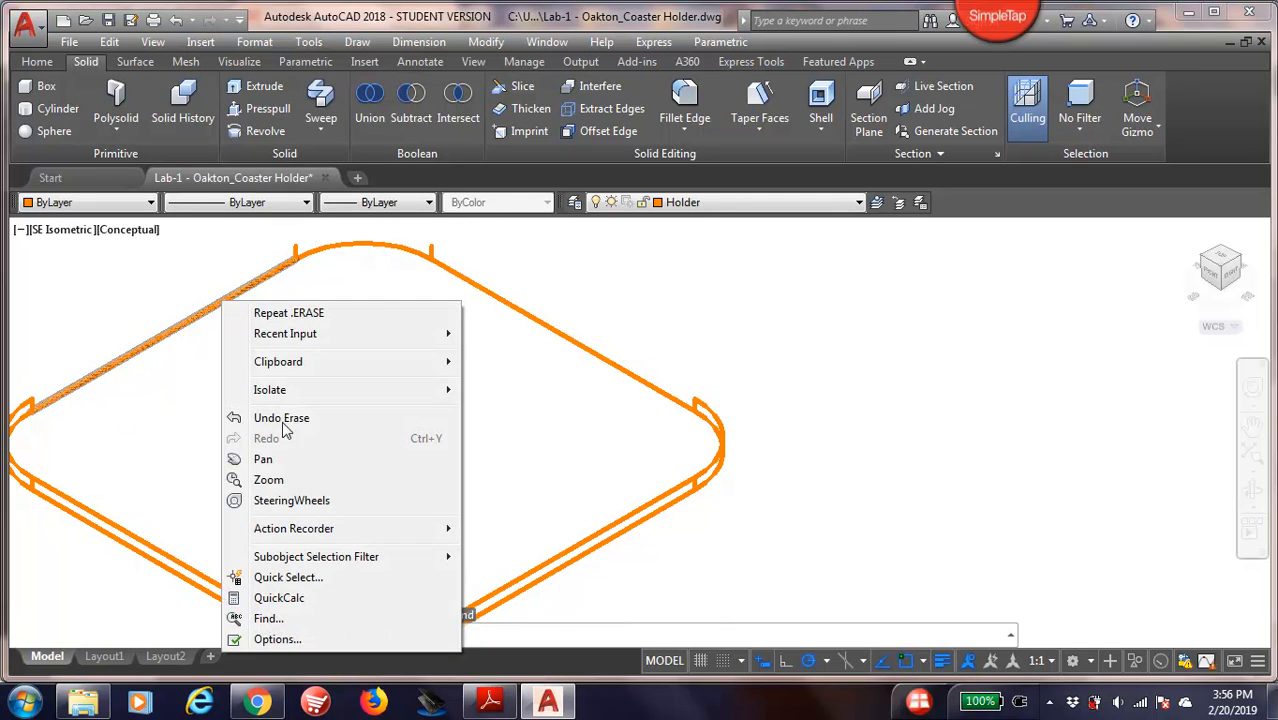
left_click(374, 296)
left_click(14, 398)
key("Delete")
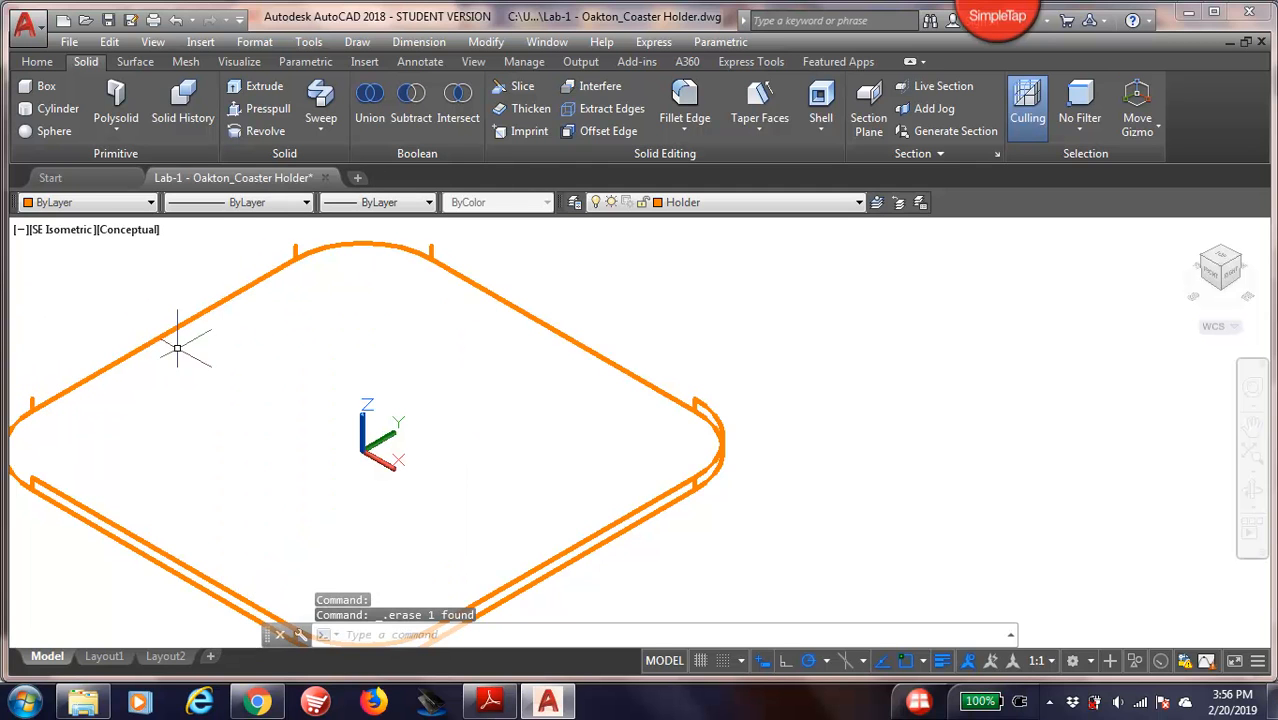
left_click(294, 247)
right_click(298, 243)
right_click_drag(296, 247, 350, 236)
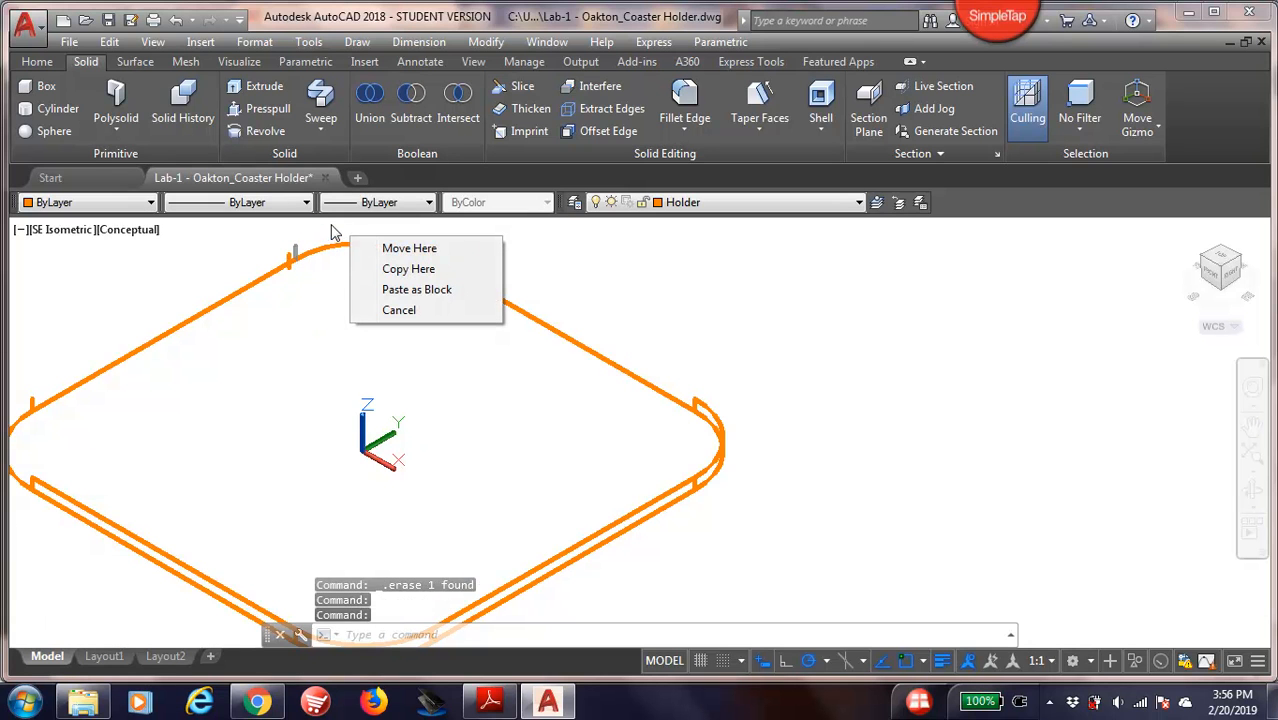
key("Escape")
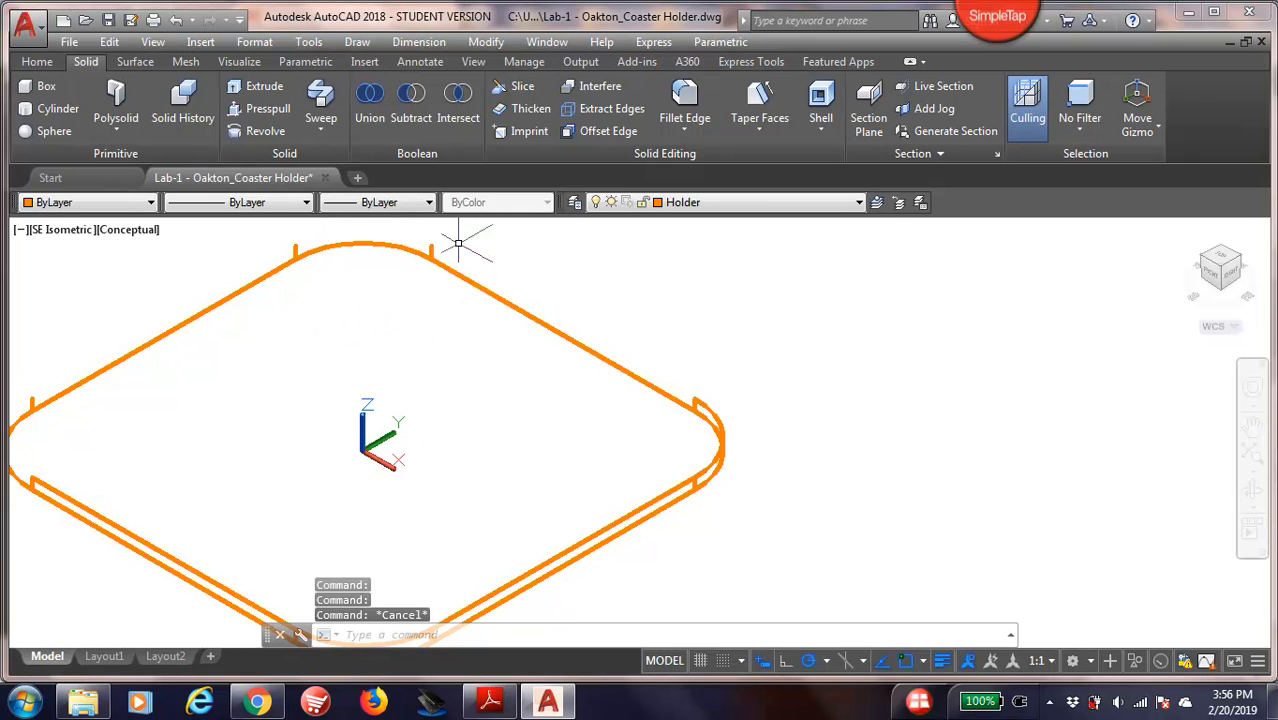
- Erase the right-hand vertical edge at the rear corner, plus the vertical and top-face edges along the right corner and front-right side
left_click(429, 247)
key("Delete")
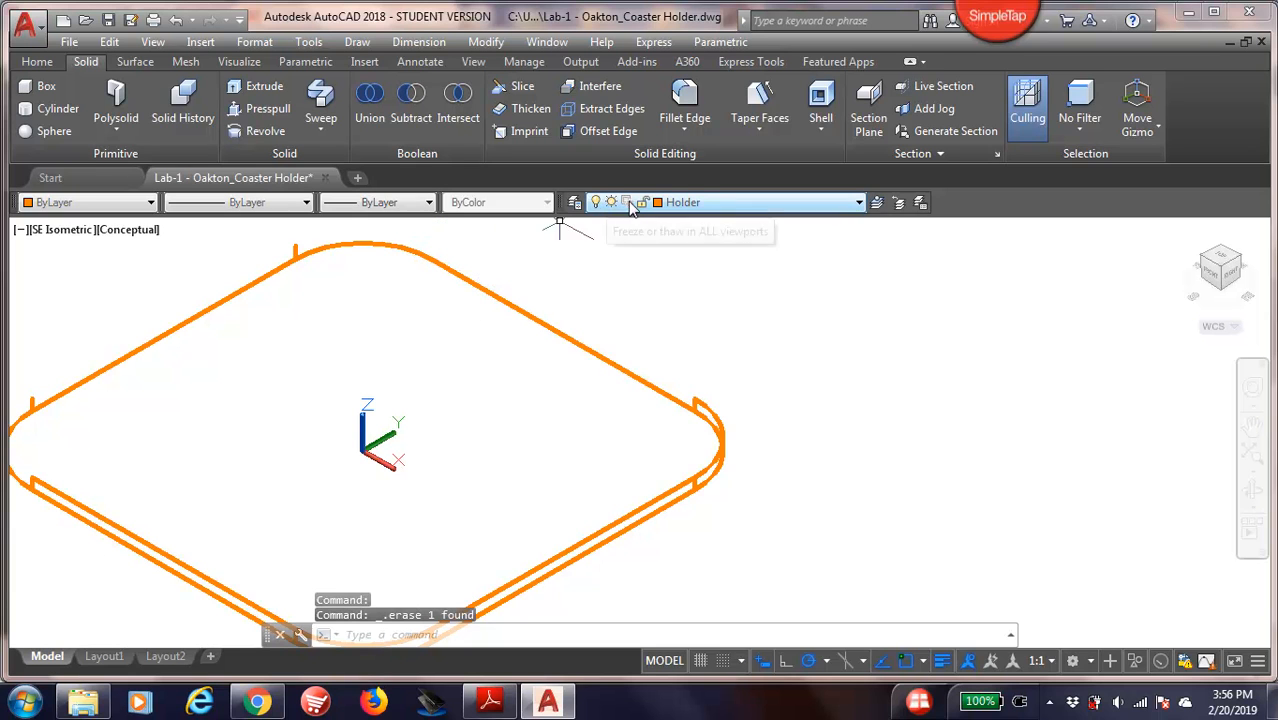
left_click(700, 407)
key("Delete")
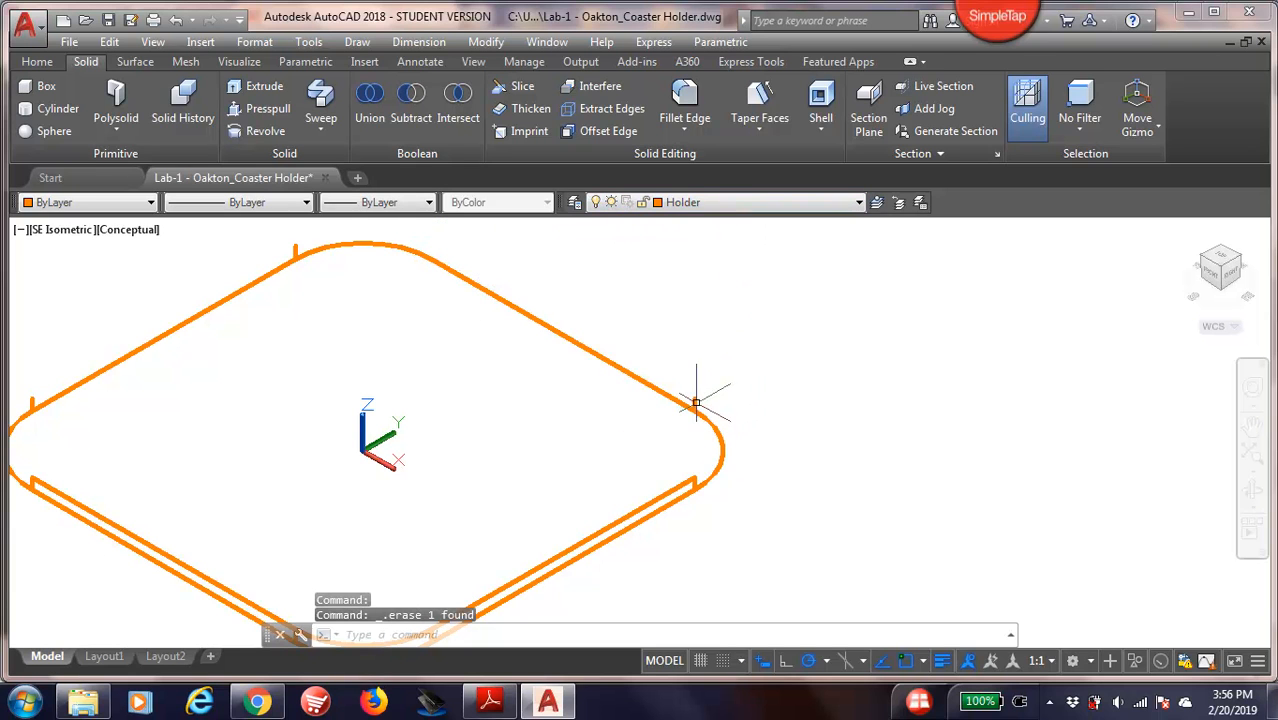
left_click(693, 404)
key("Delete")
left_click(694, 481)
key("Delete")
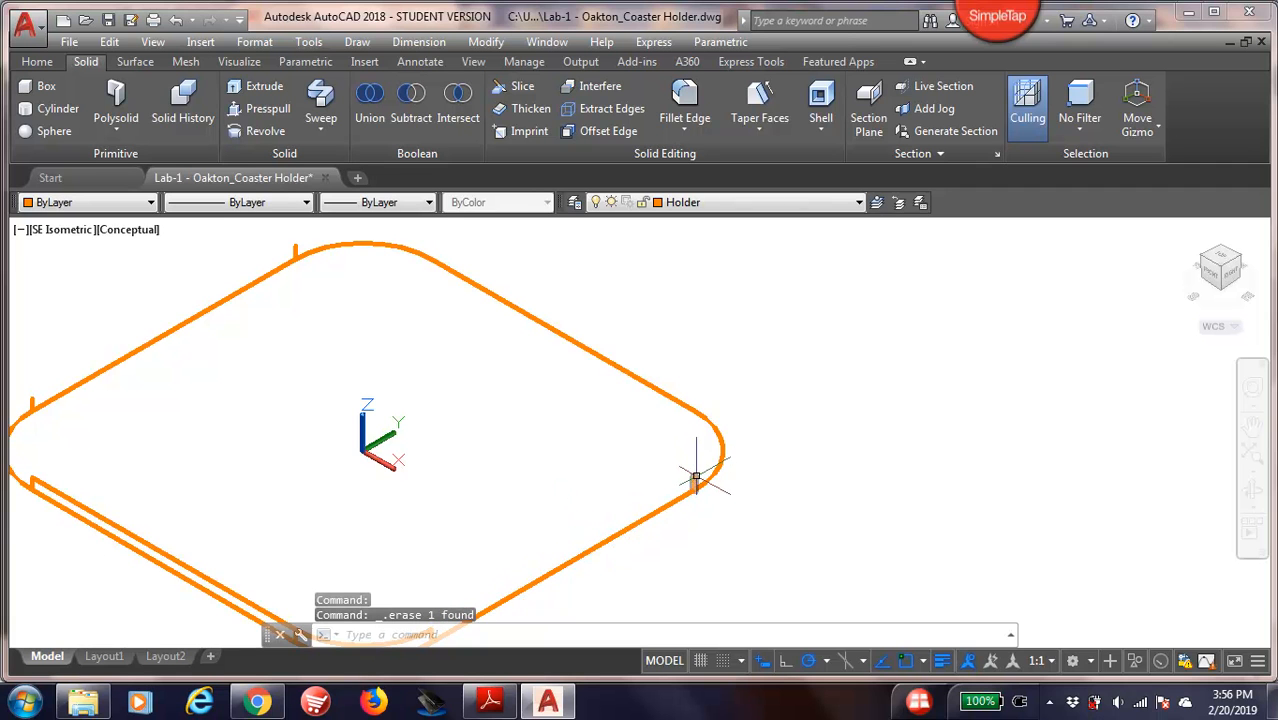
- Erase the top-face arc and vertical edges at the front corner, plus the top-face straight edge on the front-left side
middle_click_drag(402, 473, 701, 347)
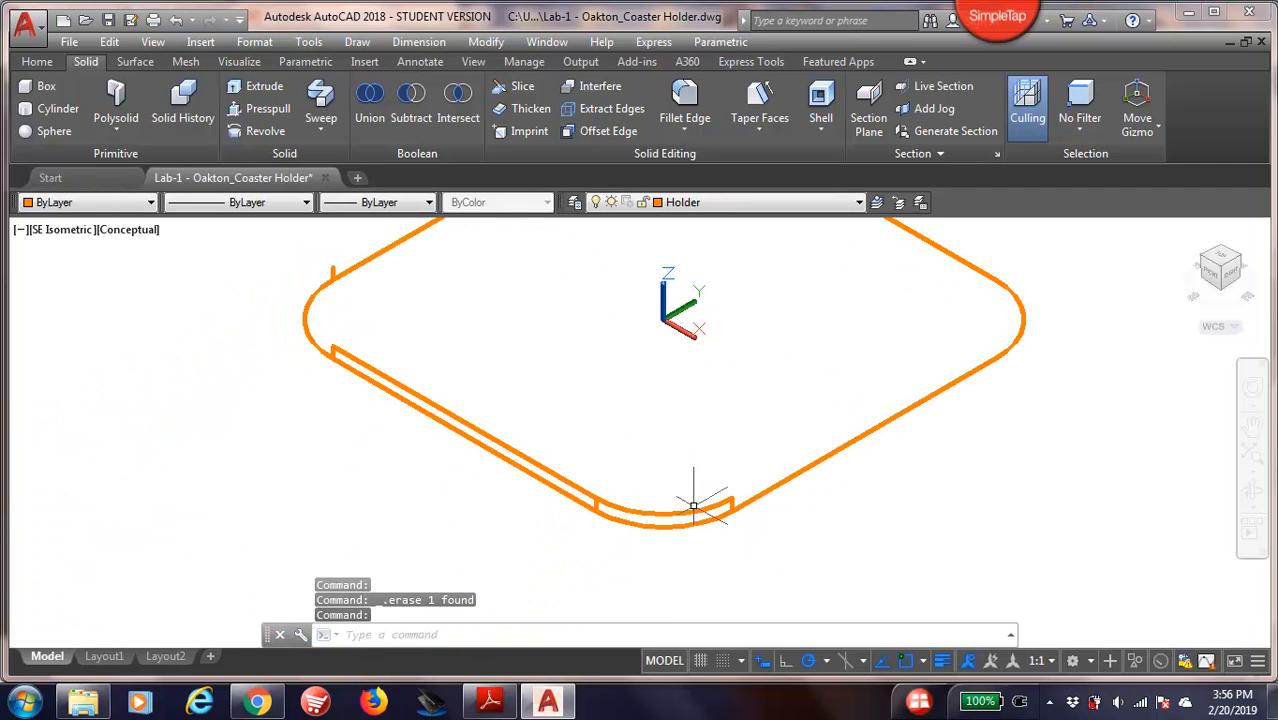
left_click(690, 498)
key("Delete")
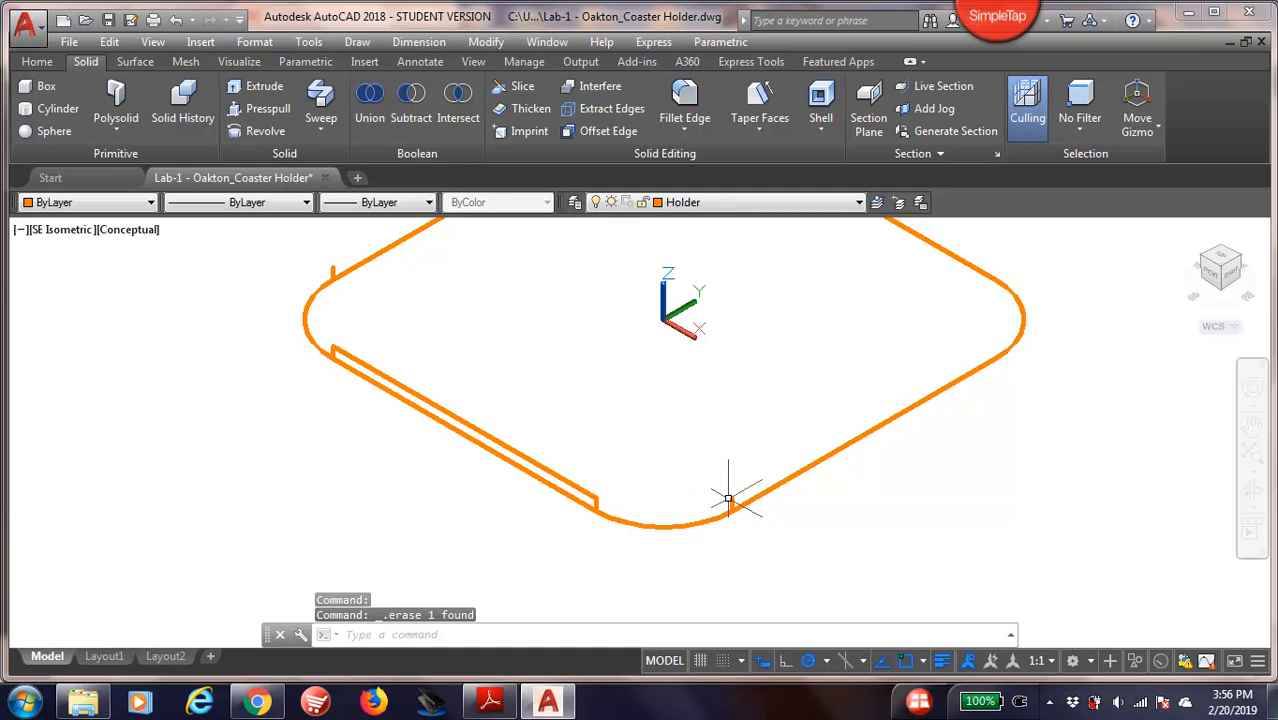
left_click(733, 498)
key("Delete")
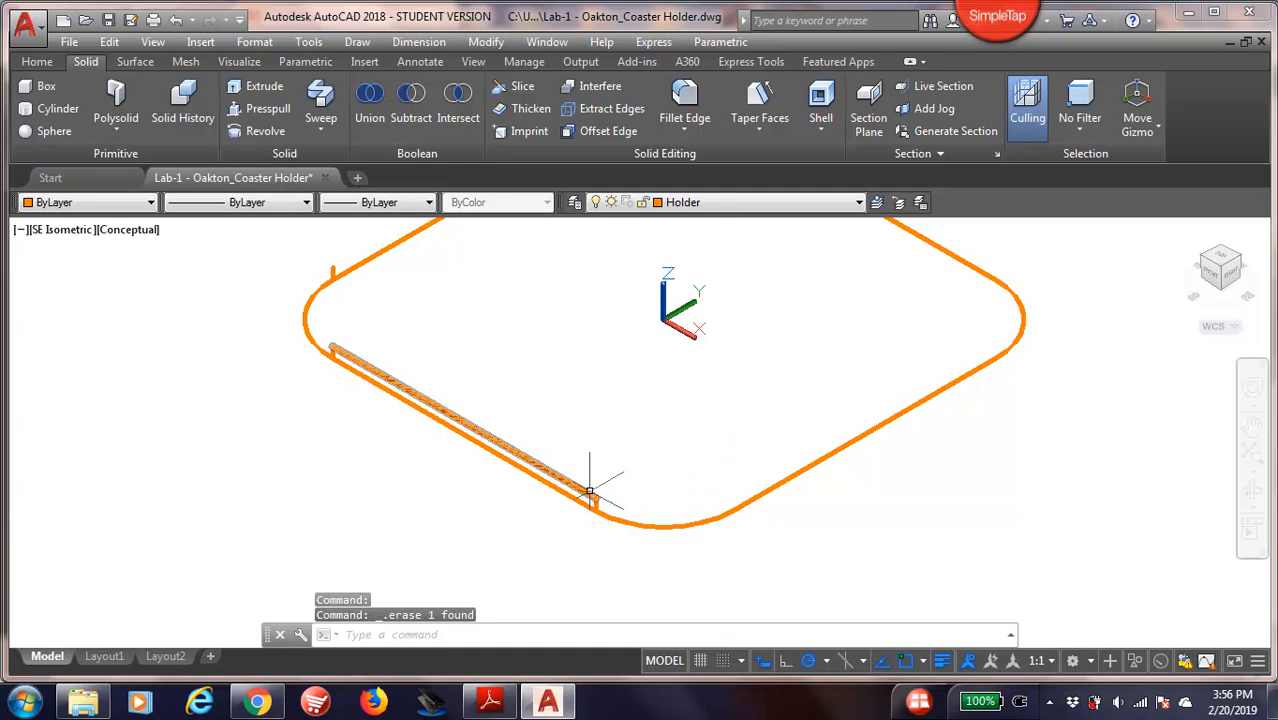
left_click(592, 489)
left_click(603, 487)
left_click(594, 489)
key("Delete")
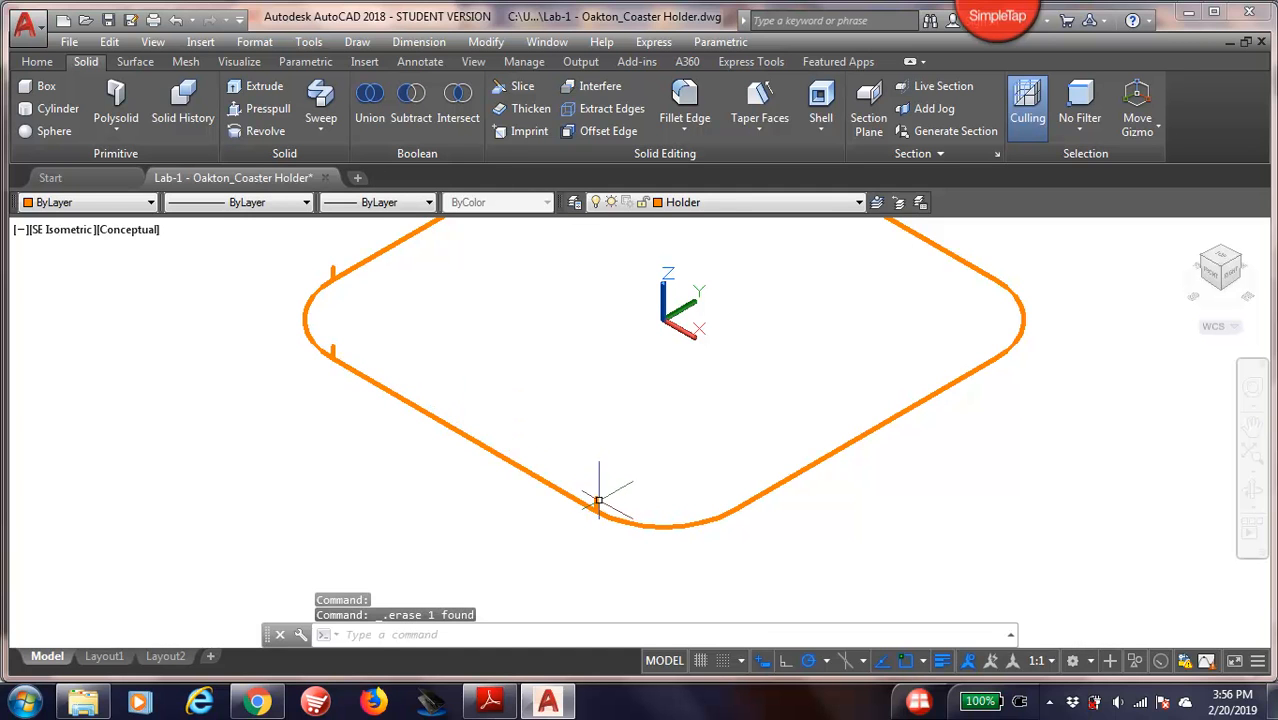
left_click(598, 498)
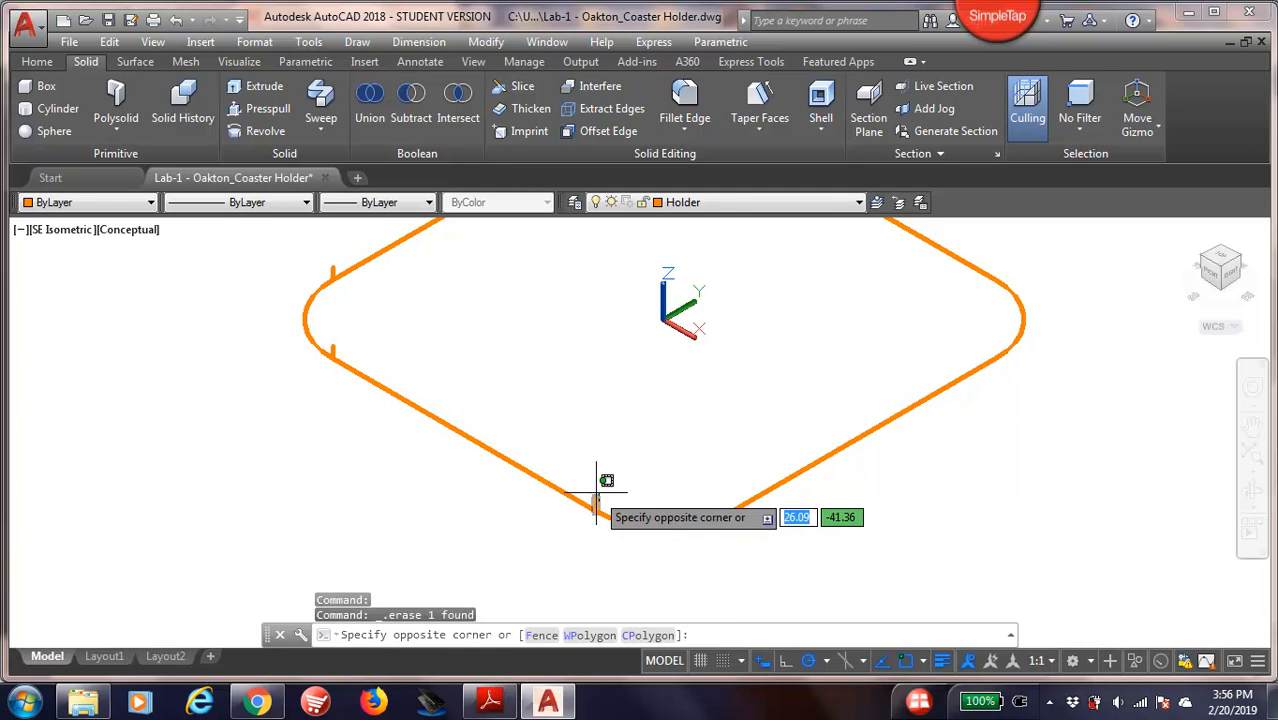
left_click(598, 460)
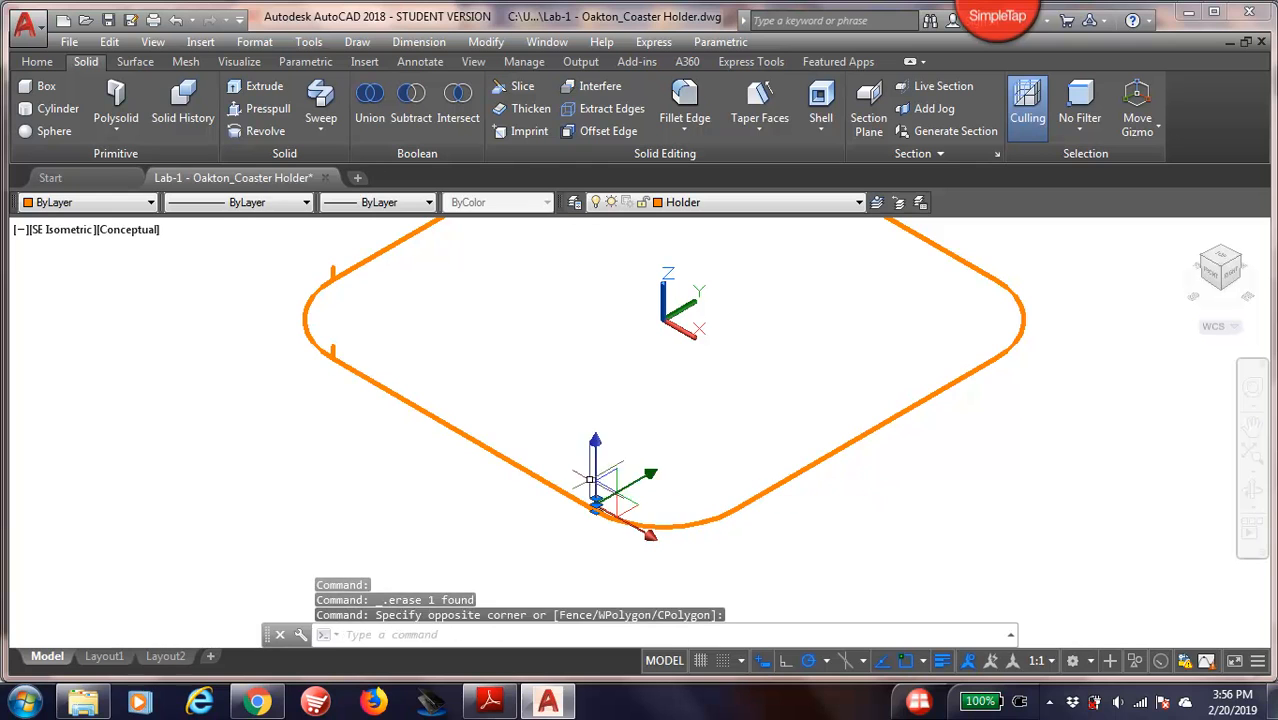
- Erase the two short vertical edges at the left corner of the coaster outline
left_click(333, 347)
key("Delete")
left_click(334, 270)
right_click(352, 270)
left_click(346, 303)
key("Delete")
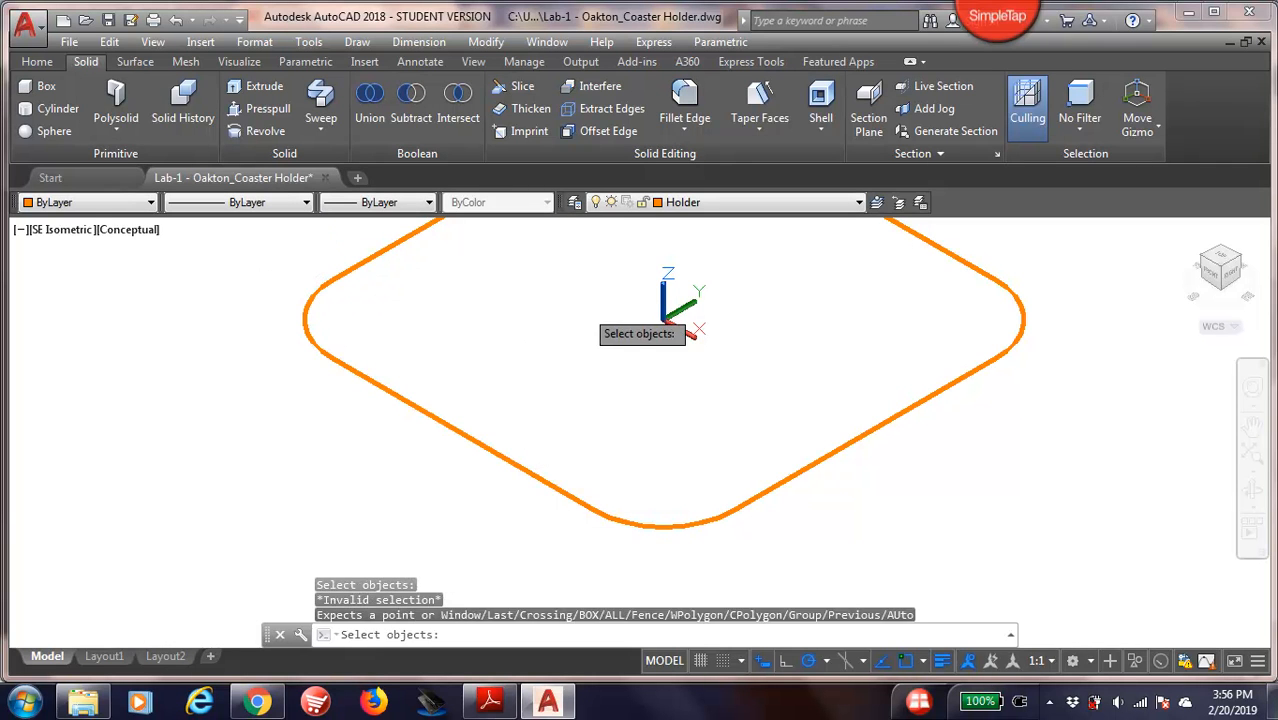
key("Escape")
- Erase the last short vertical edge at the rear corner, leaving only the base outline
scroll(575, 340, "down", 3)
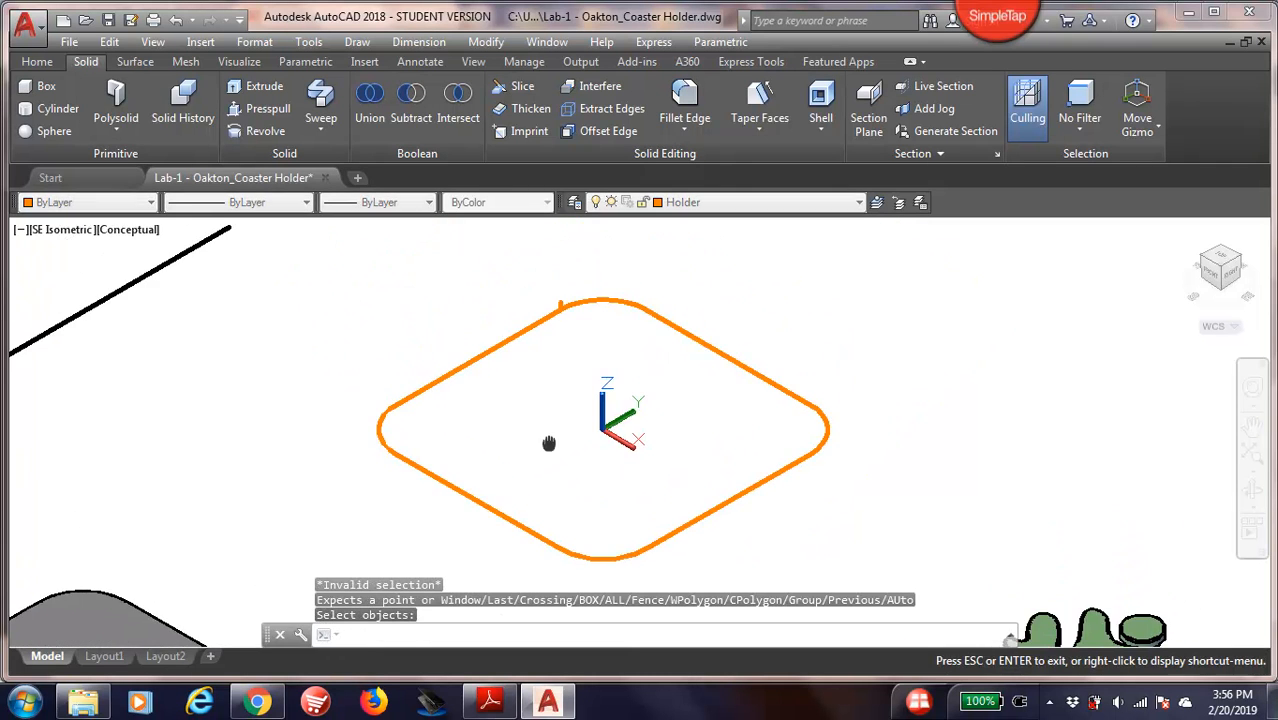
scroll(570, 295, "up", 5)
scroll(560, 290, "up", 3)
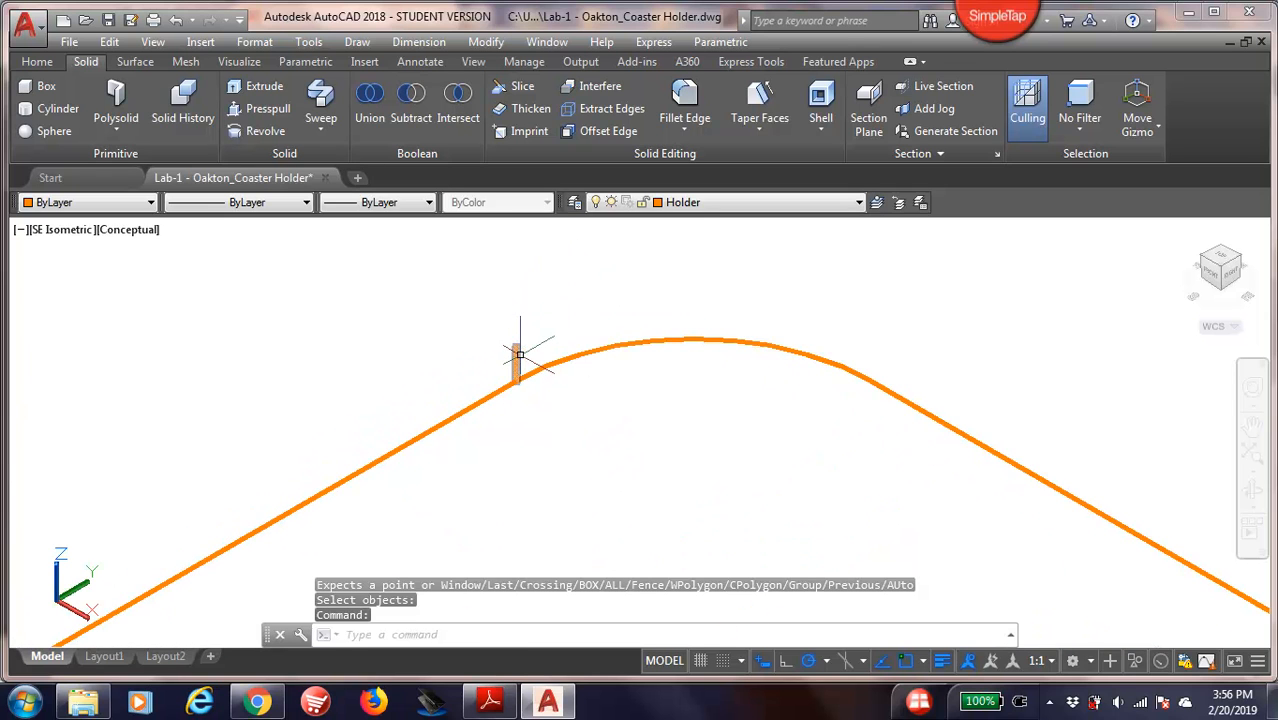
left_click(517, 352)
key("Delete")
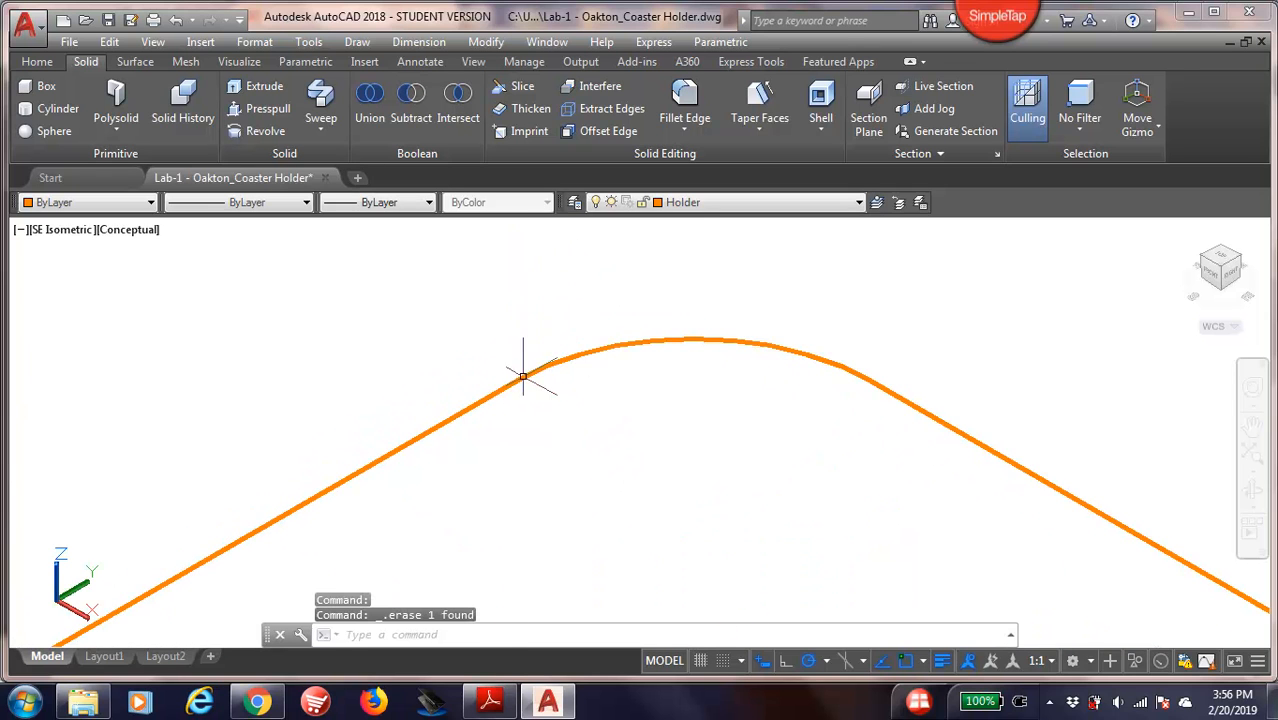
- Switch the drawing from the isometric view to the Top view of the coaster outline
scroll(530, 380, "down", 2)
scroll(538, 389, "down", 2)
middle_click_drag(557, 513, 569, 436)
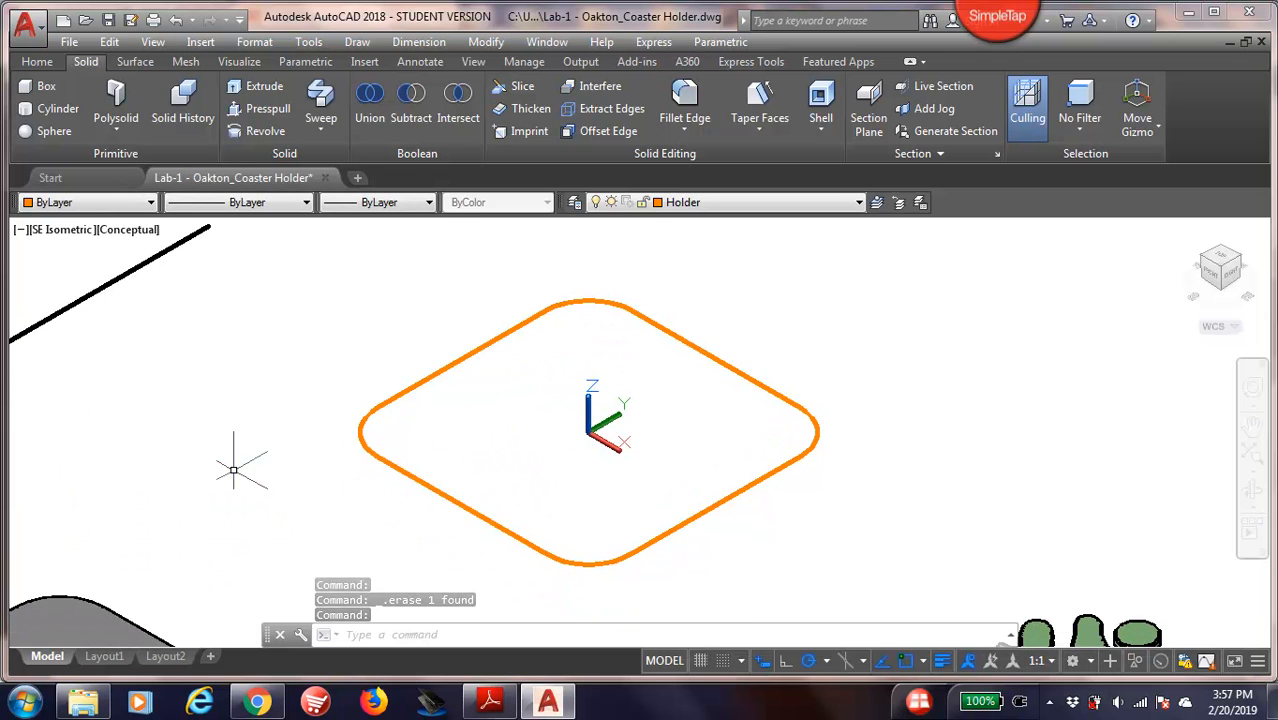
left_click(57, 230)
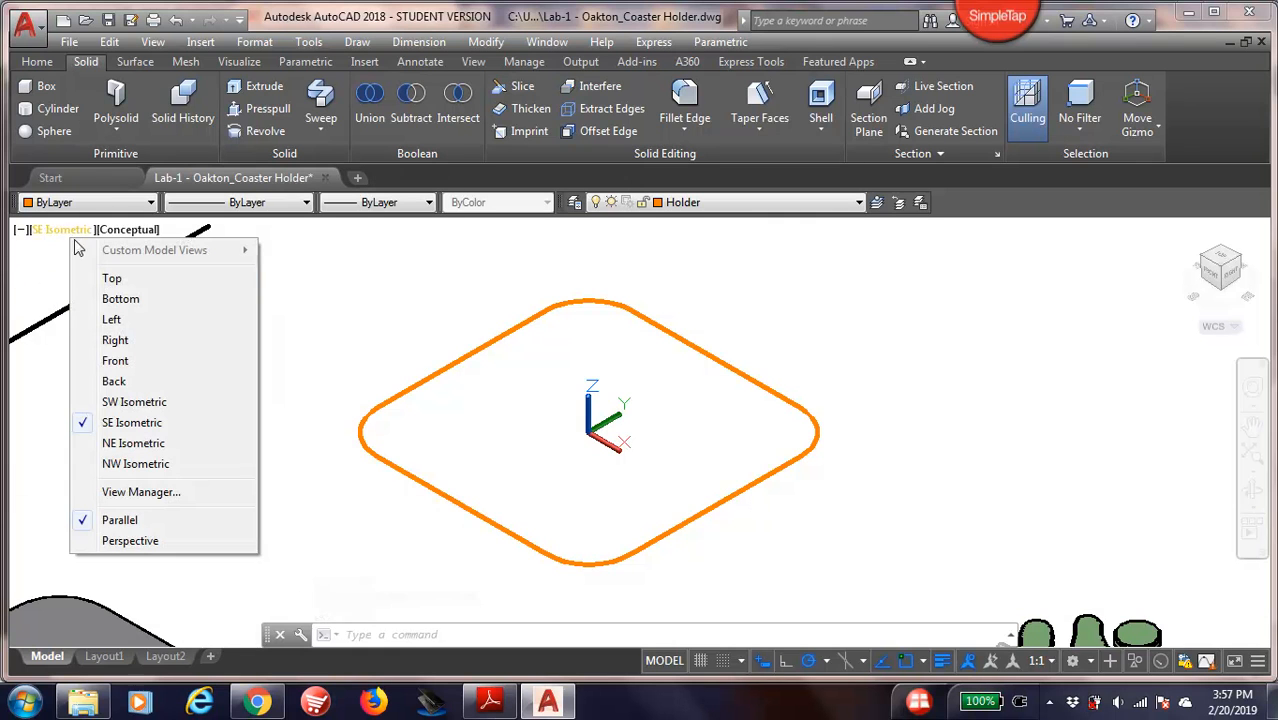
left_click(105, 278)
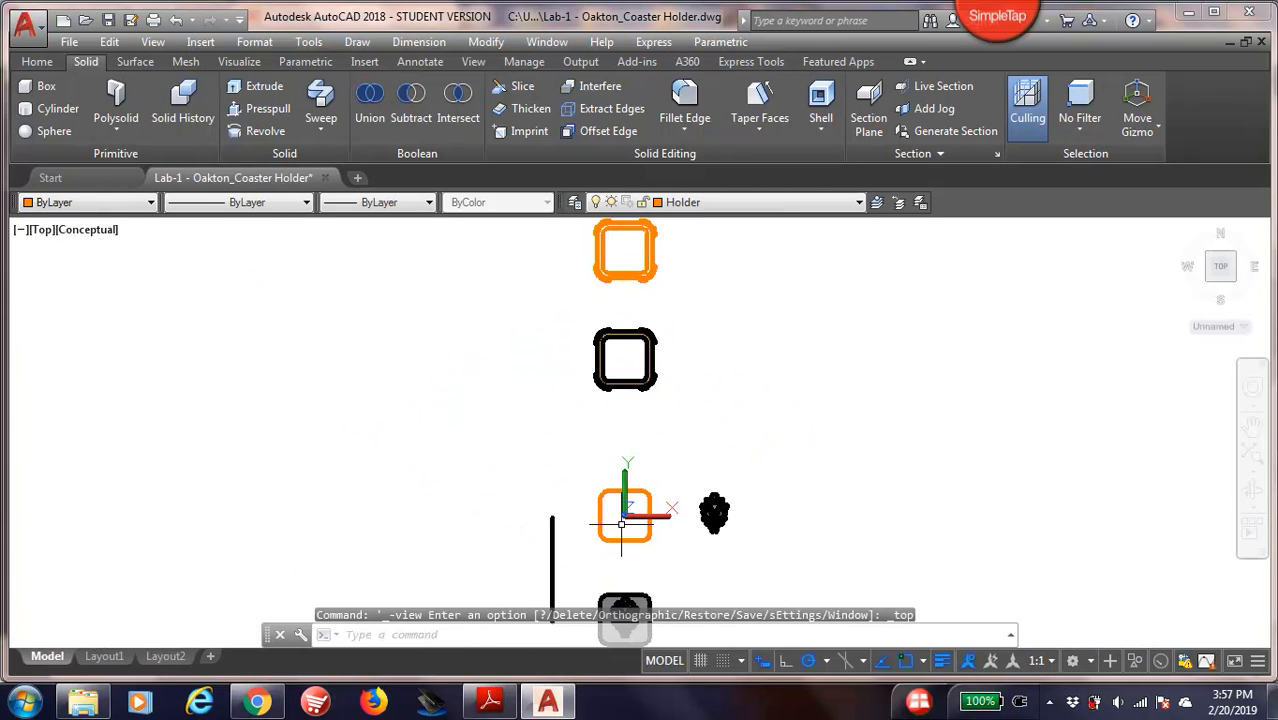
scroll(628, 513, "up", 4)
middle_click_drag(631, 502, 613, 418)
scroll(613, 418, "up", 2)
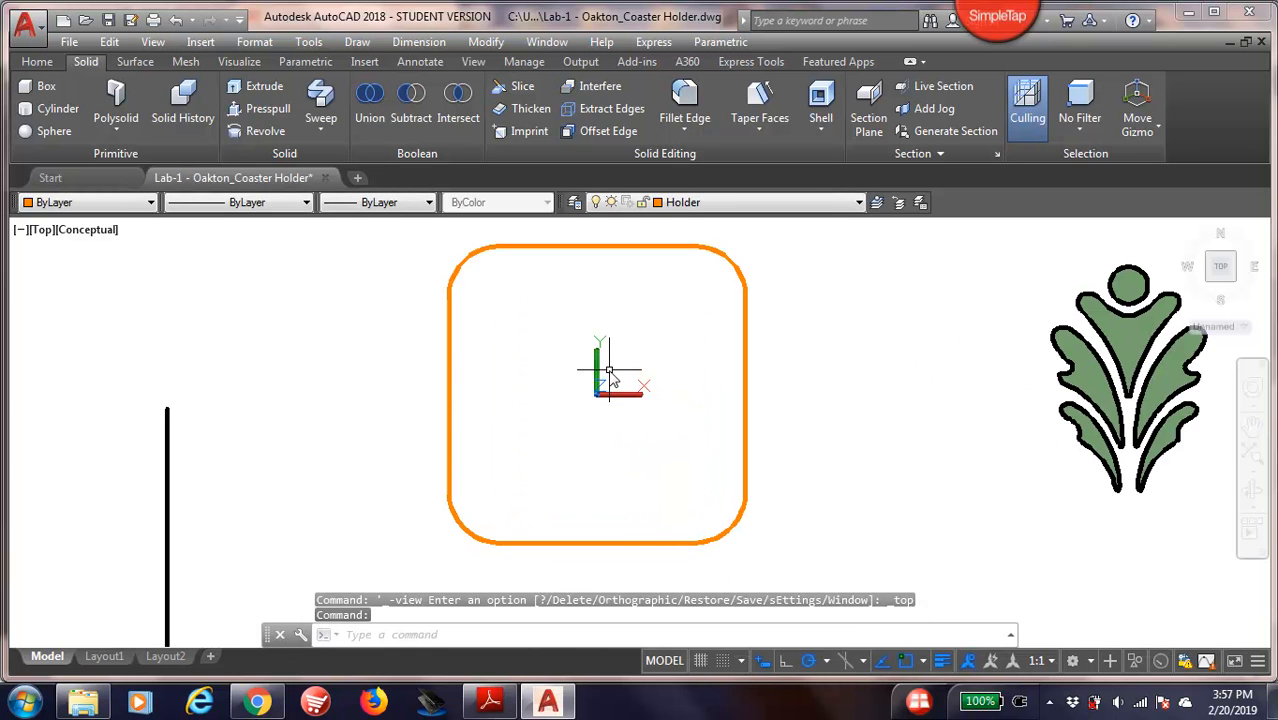
- Offset the outline's right side, upper-right arc, upper side and upper-left arc outward by 5
key("Return")
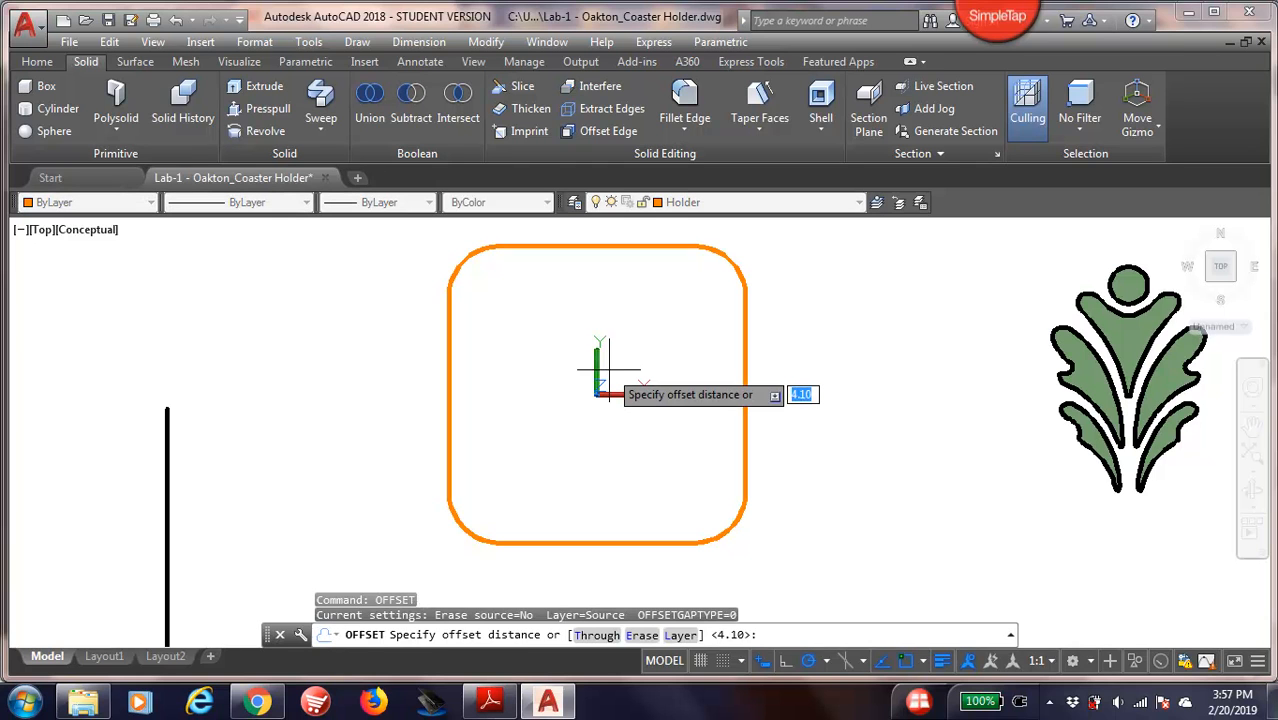
key("Return")
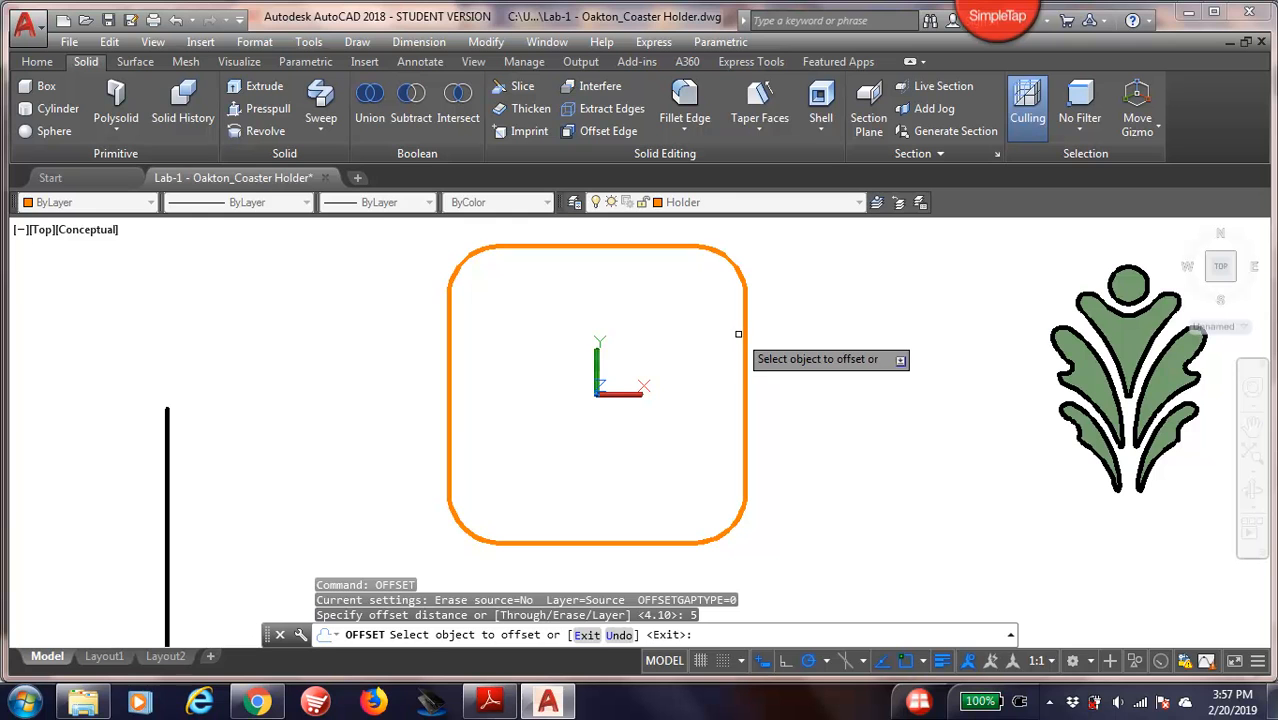
left_click(741, 334)
left_click(805, 322)
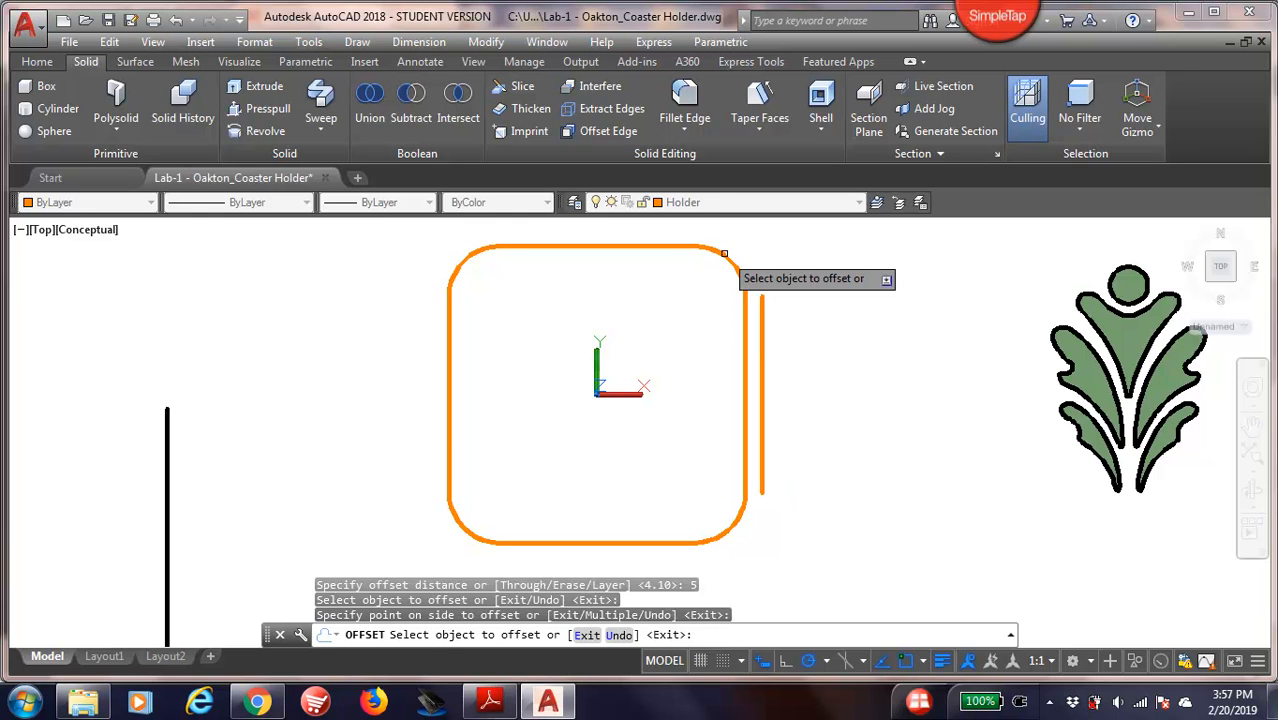
left_click(731, 261)
left_click(762, 249)
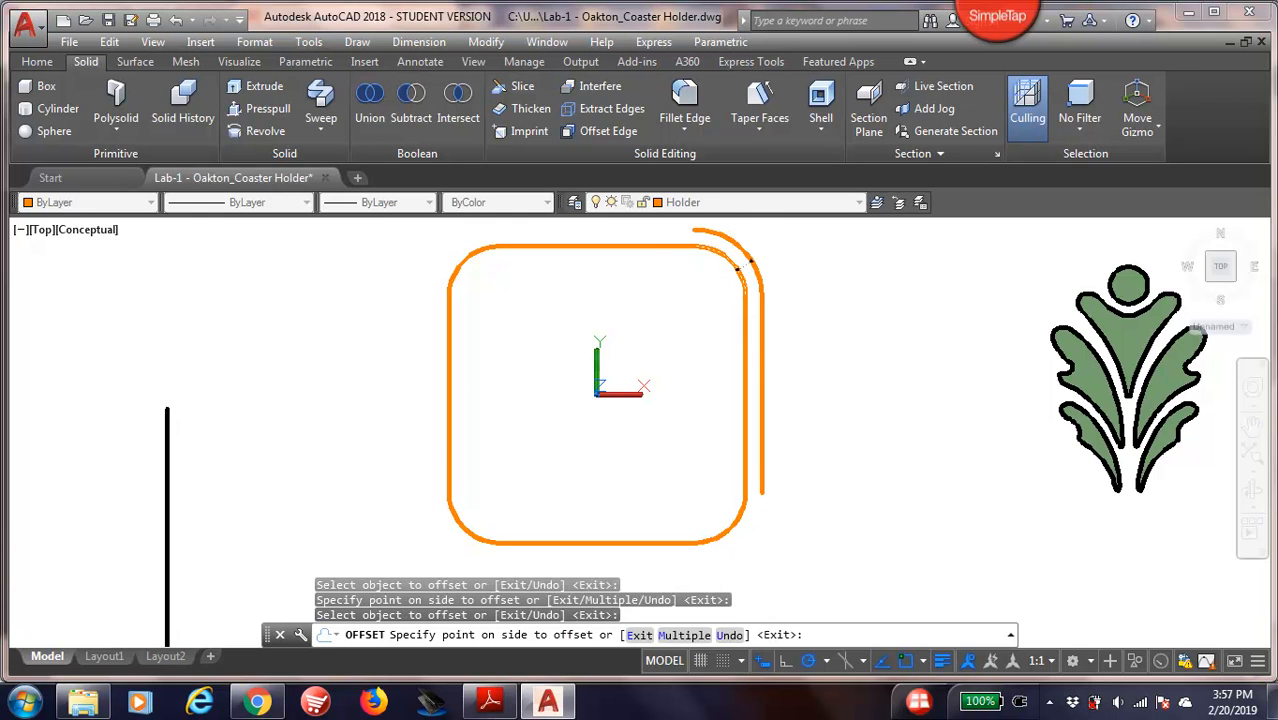
left_click(662, 245)
left_click(640, 225)
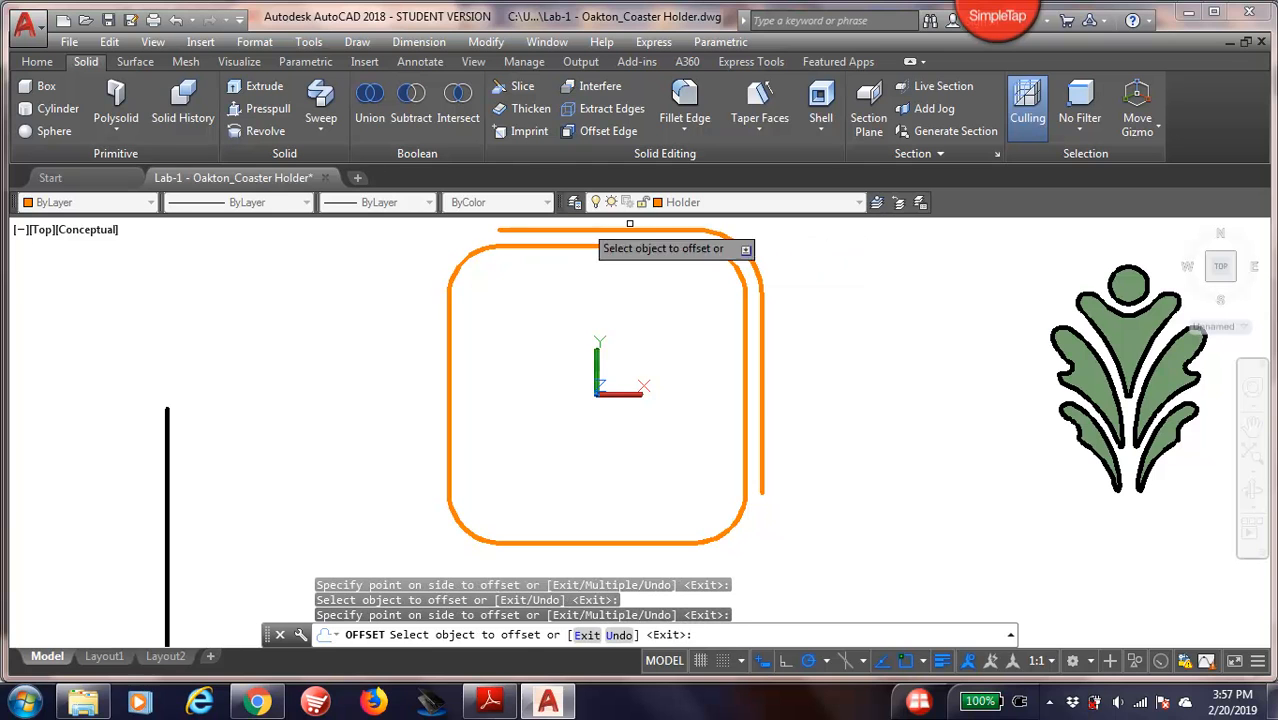
left_click(462, 258)
left_click(391, 262)
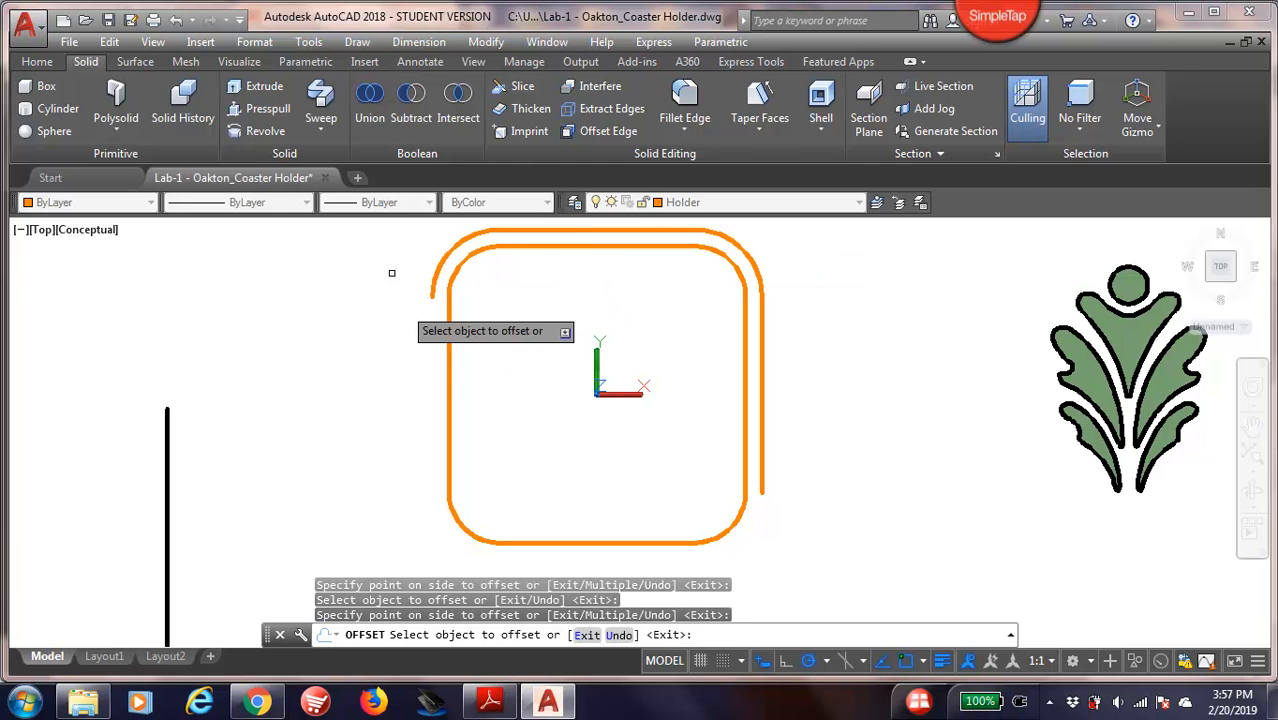
- Offset the outline's left side, lower-left arc, lower side and lower-right arc outward by 5 to close the outer outline
left_click(447, 345)
left_click(419, 348)
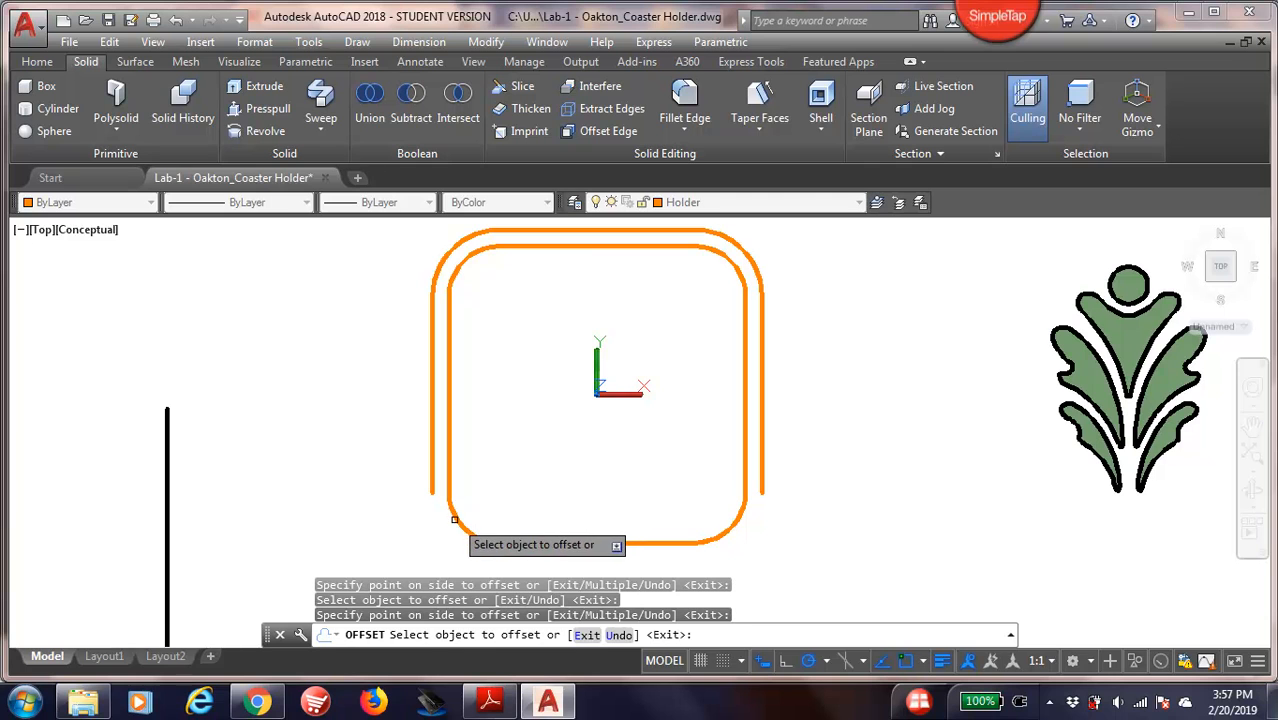
left_click(462, 528)
left_click(425, 536)
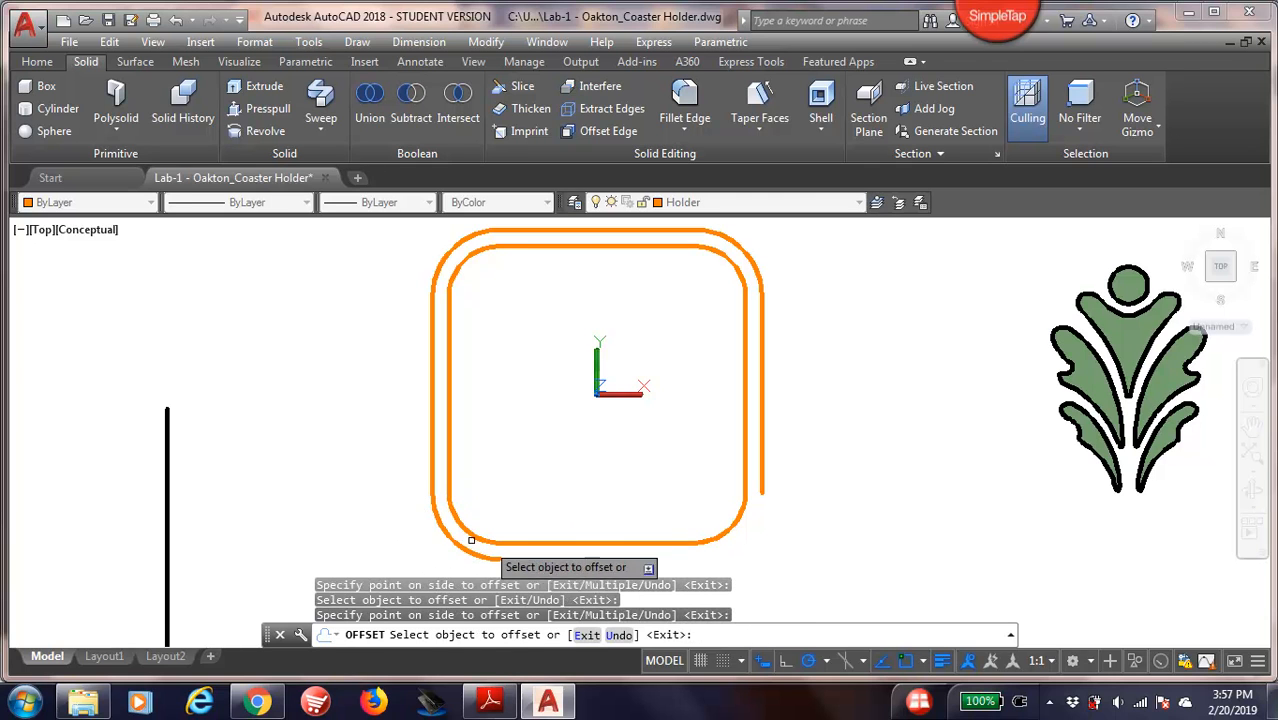
left_click(577, 543)
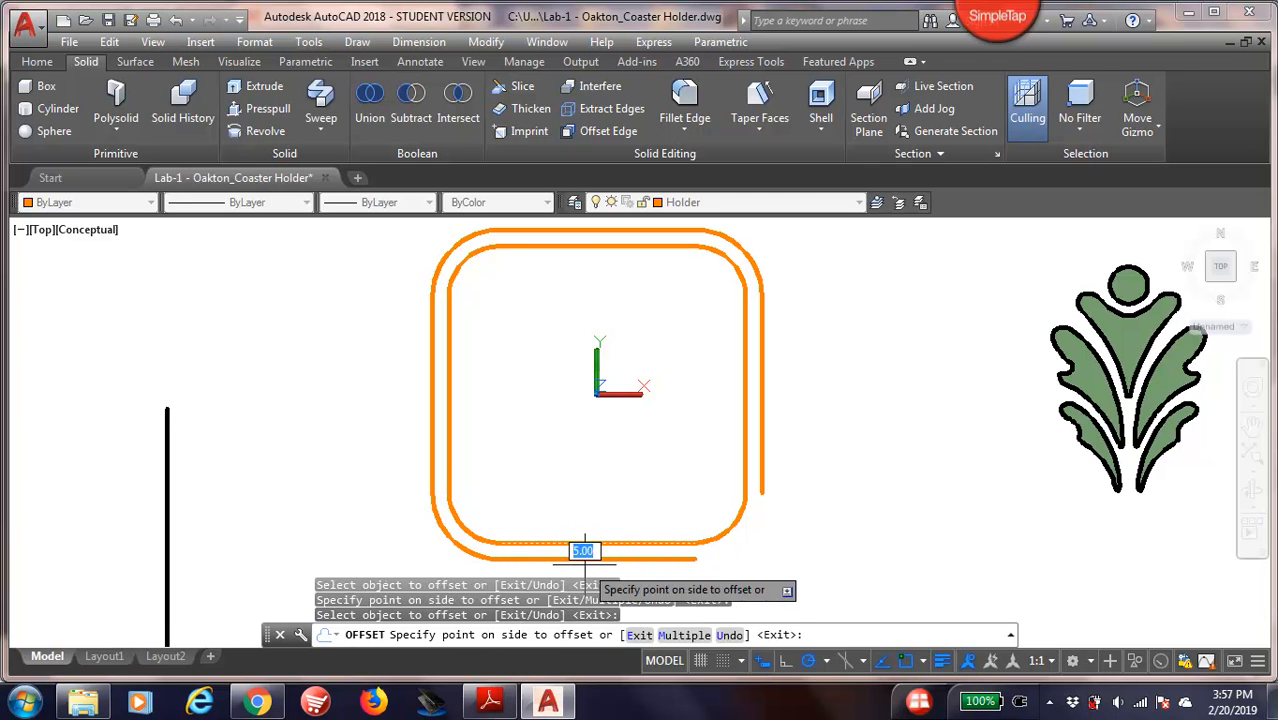
left_click(580, 560)
left_click(717, 538)
left_click(782, 525)
- Offset the original outline's right side, upper-right arc, upper side and upper-left arc inward by 5
left_click(746, 456)
left_click(565, 443)
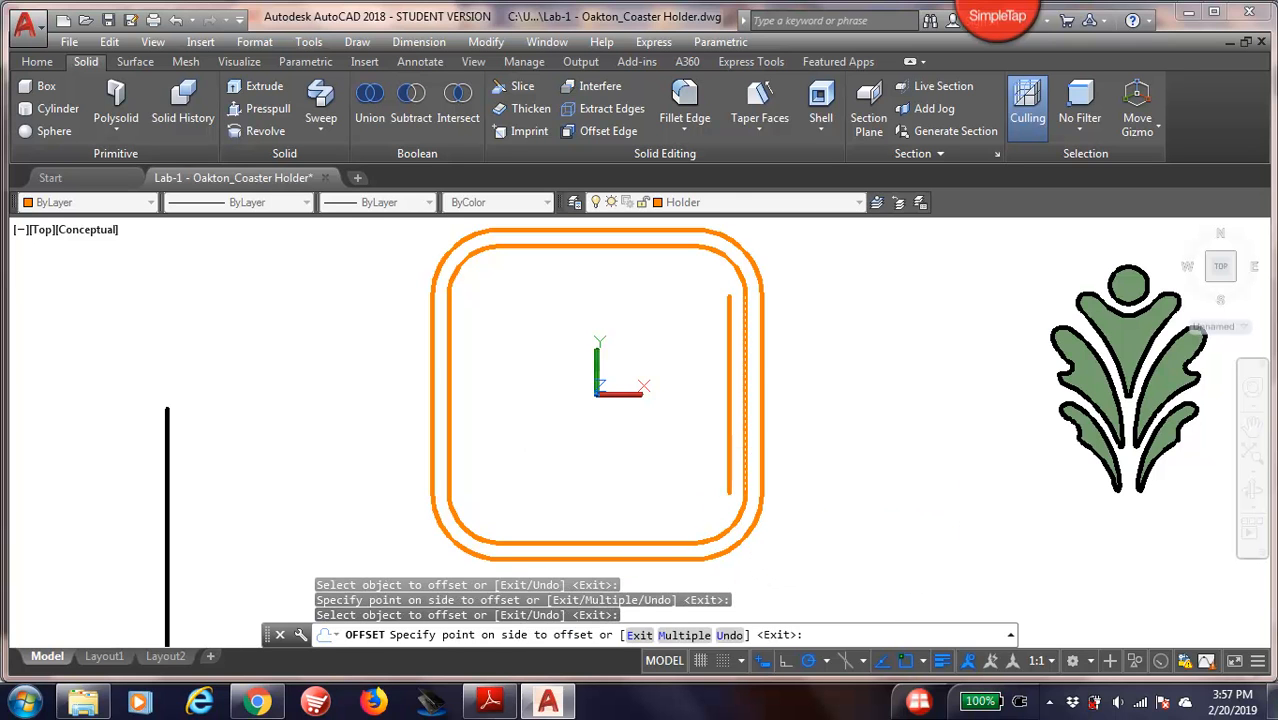
left_click(730, 262)
left_click(658, 295)
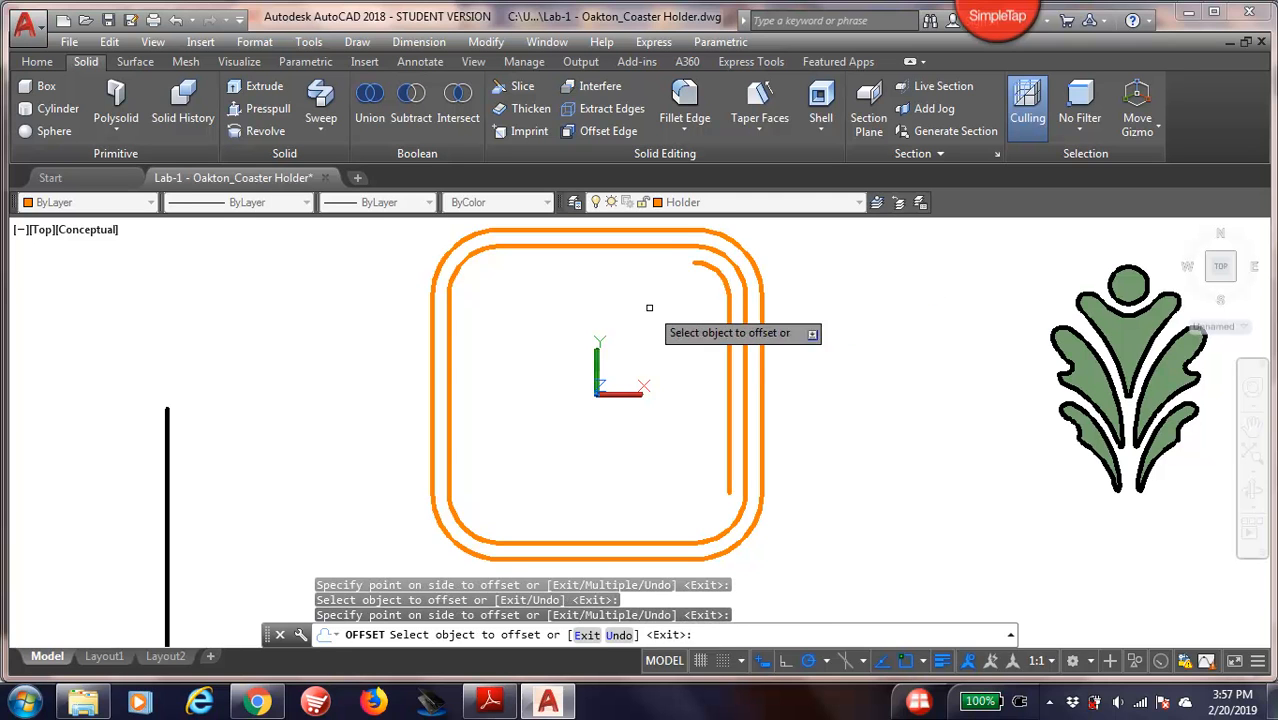
left_click(640, 250)
left_click(505, 284)
left_click(461, 264)
left_click(499, 287)
- Offset the original outline's left side, lower-left arc, lower side and lower-right arc inward by 5, and end the Offset command
left_click(450, 335)
left_click(491, 348)
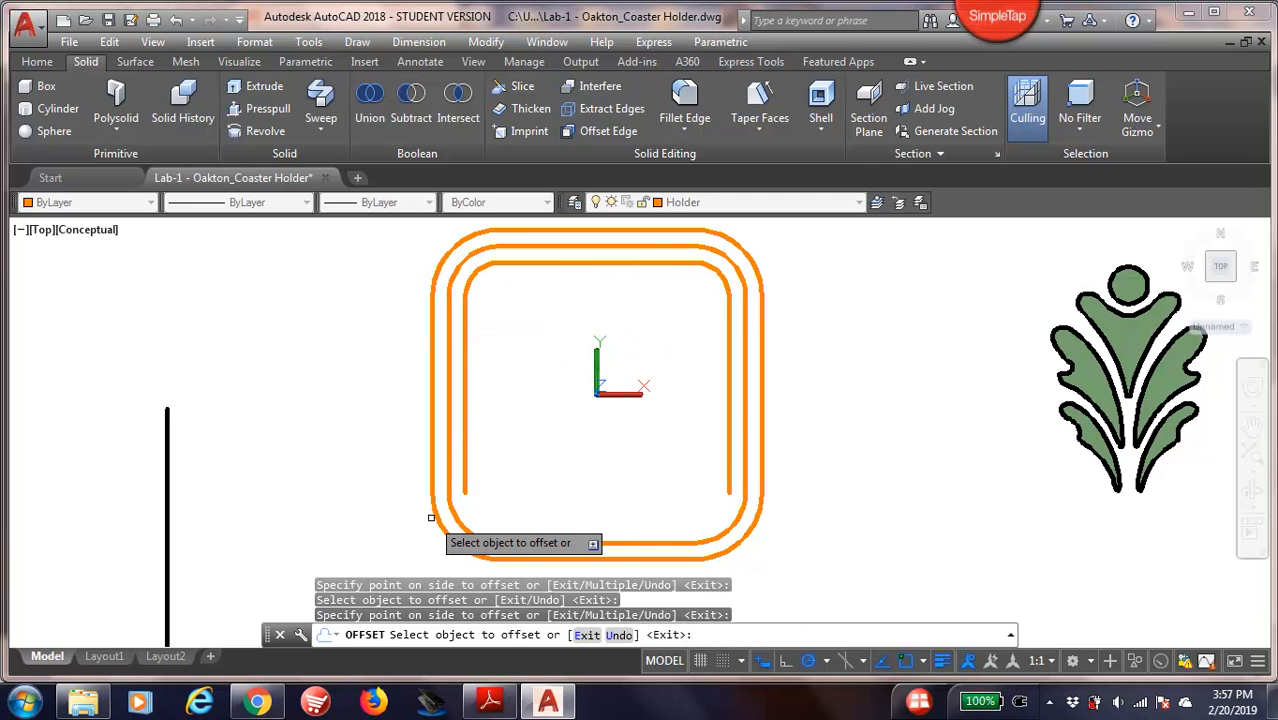
left_click(459, 518)
left_click(502, 509)
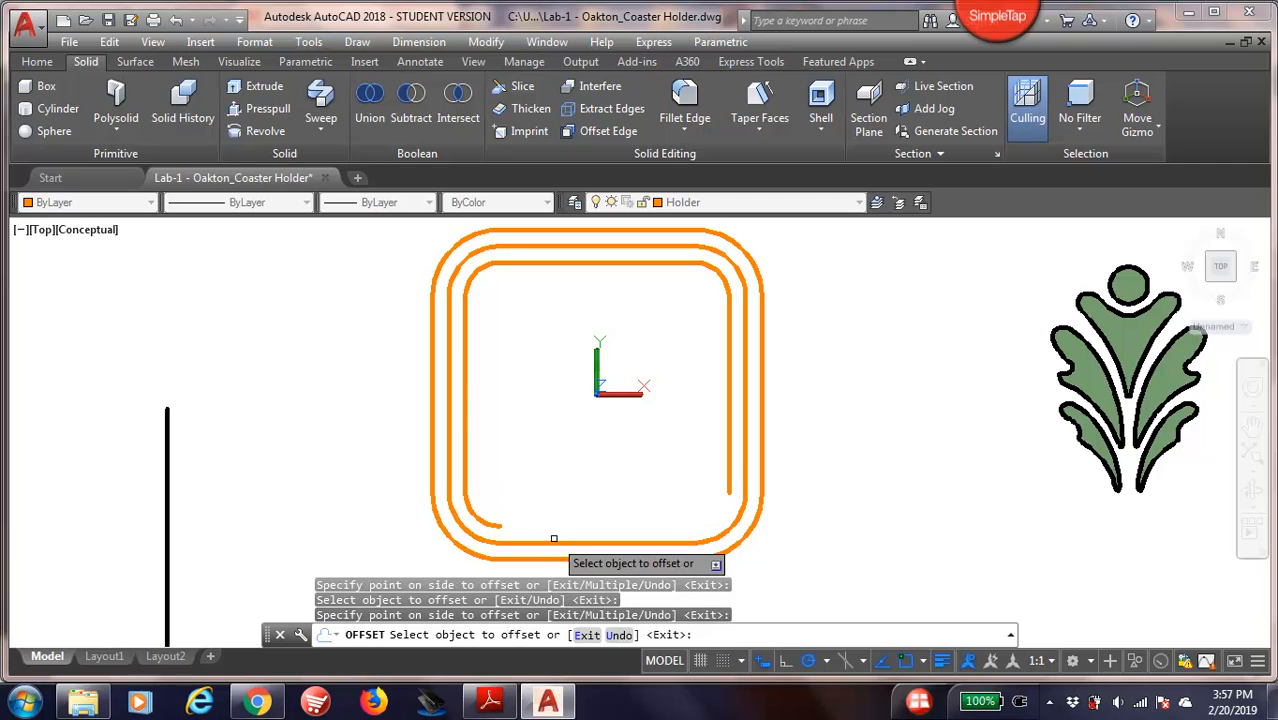
left_click(553, 540)
left_click(553, 498)
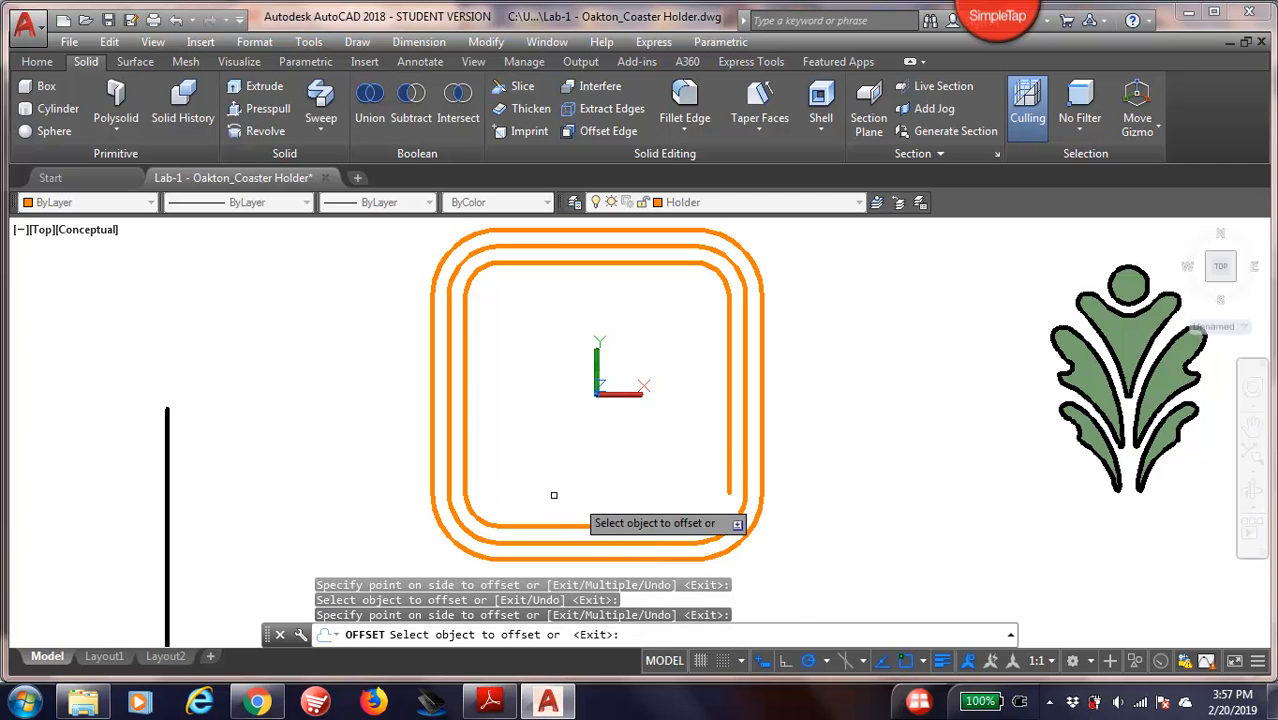
left_click(710, 537)
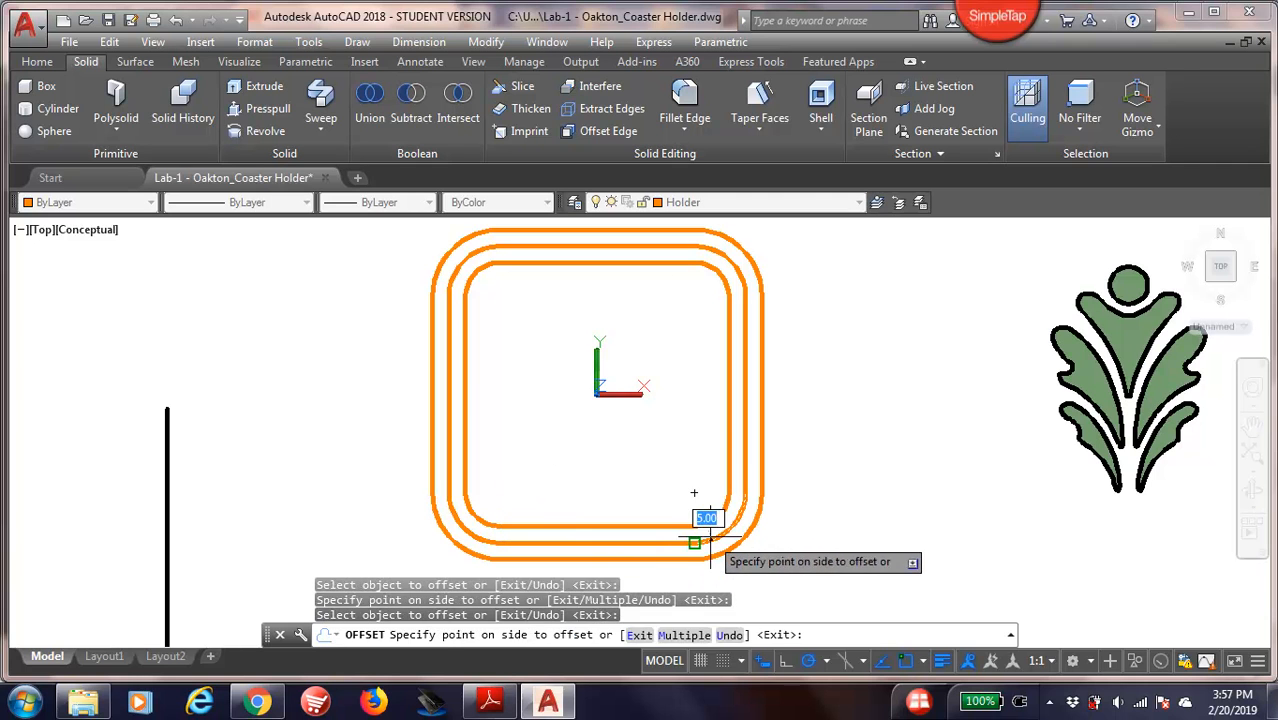
left_click(692, 524)
key("Escape")
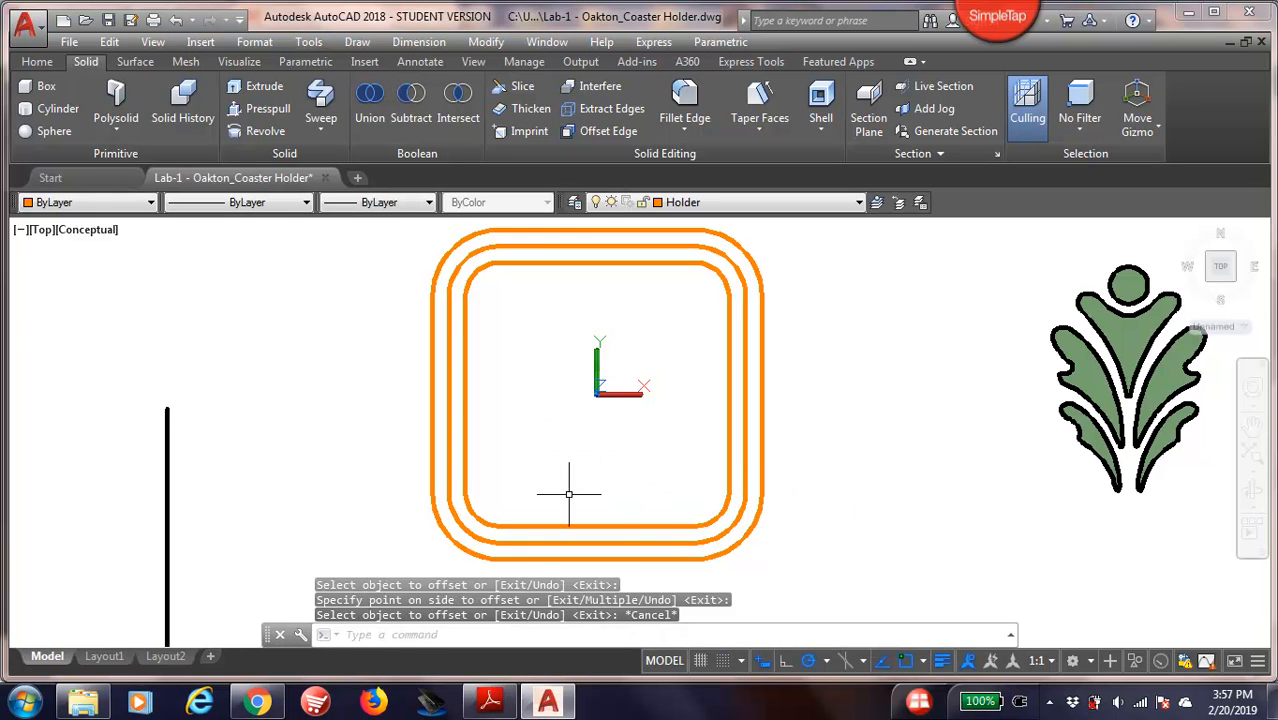
- Delete the middle outline's lower side, lower-right arc and right side
left_click(518, 540)
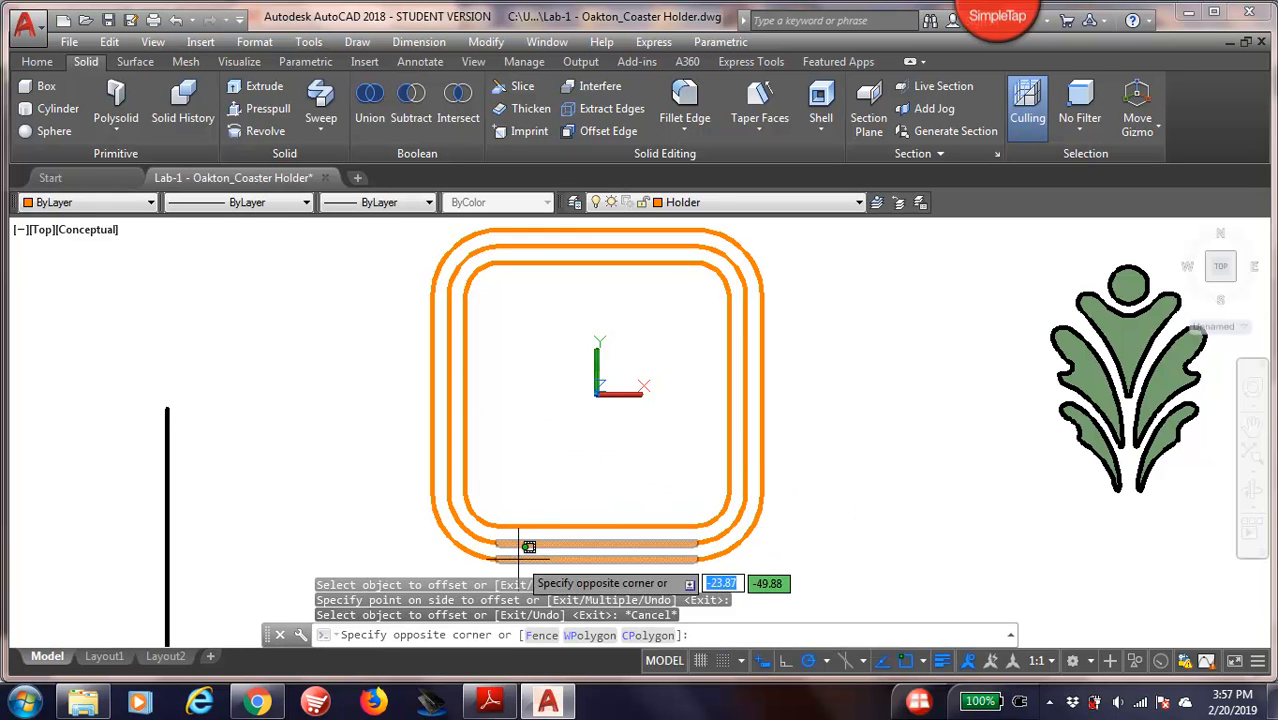
left_click(517, 545)
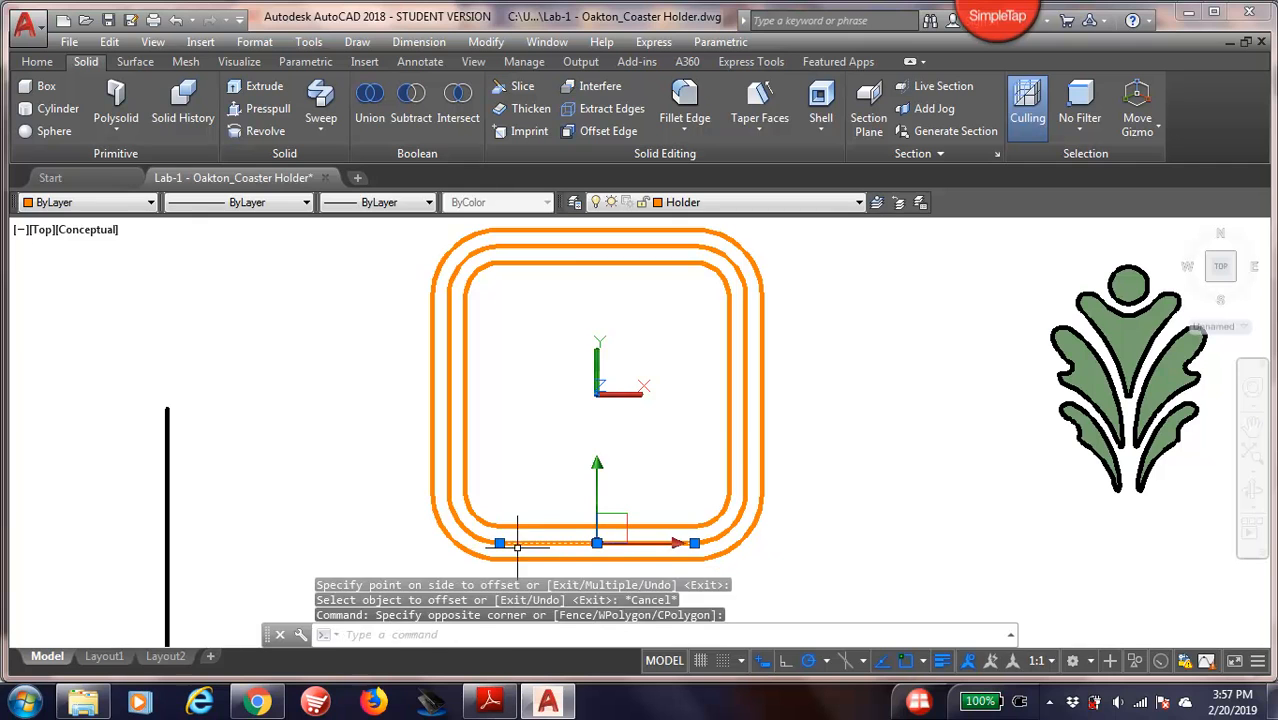
key("Delete")
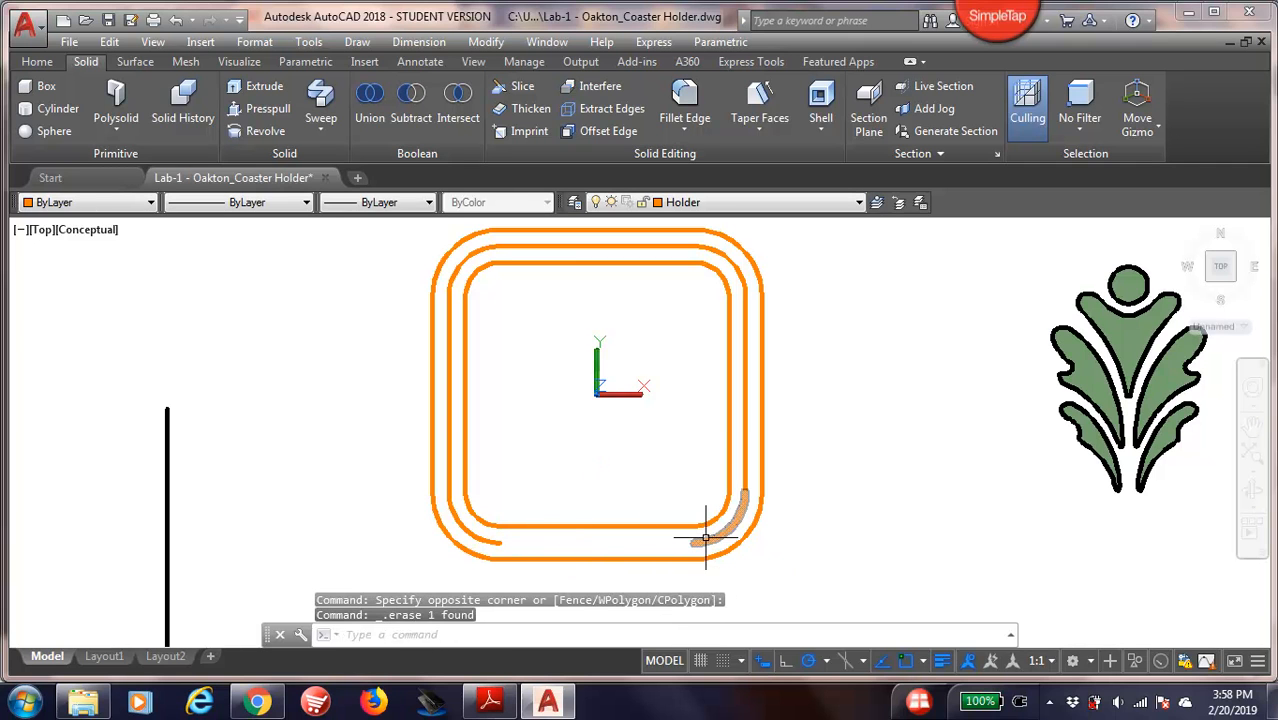
left_click(745, 385)
key("Delete")
key("Delete")
key("Return")
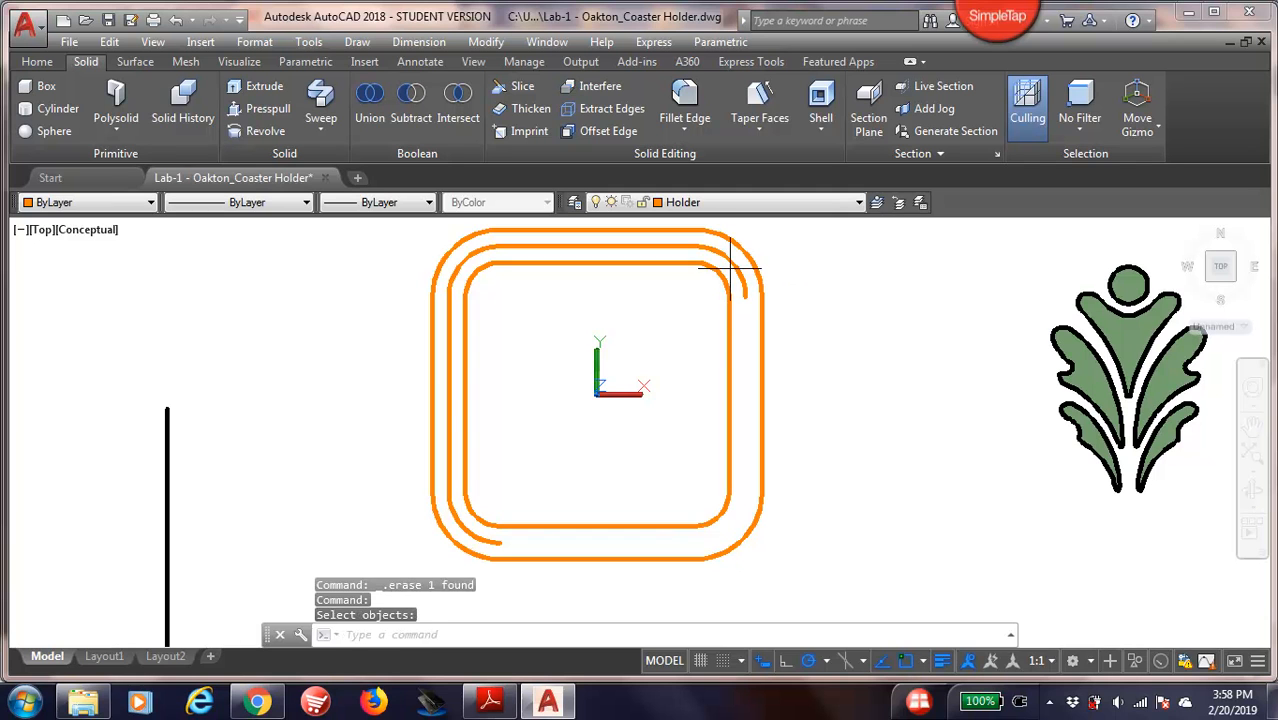
- Delete the middle outline's upper-right arc and upper side
right_click_drag(678, 251, 679, 260)
left_click(650, 264)
right_click(527, 281)
right_click(598, 301)
left_click(675, 296)
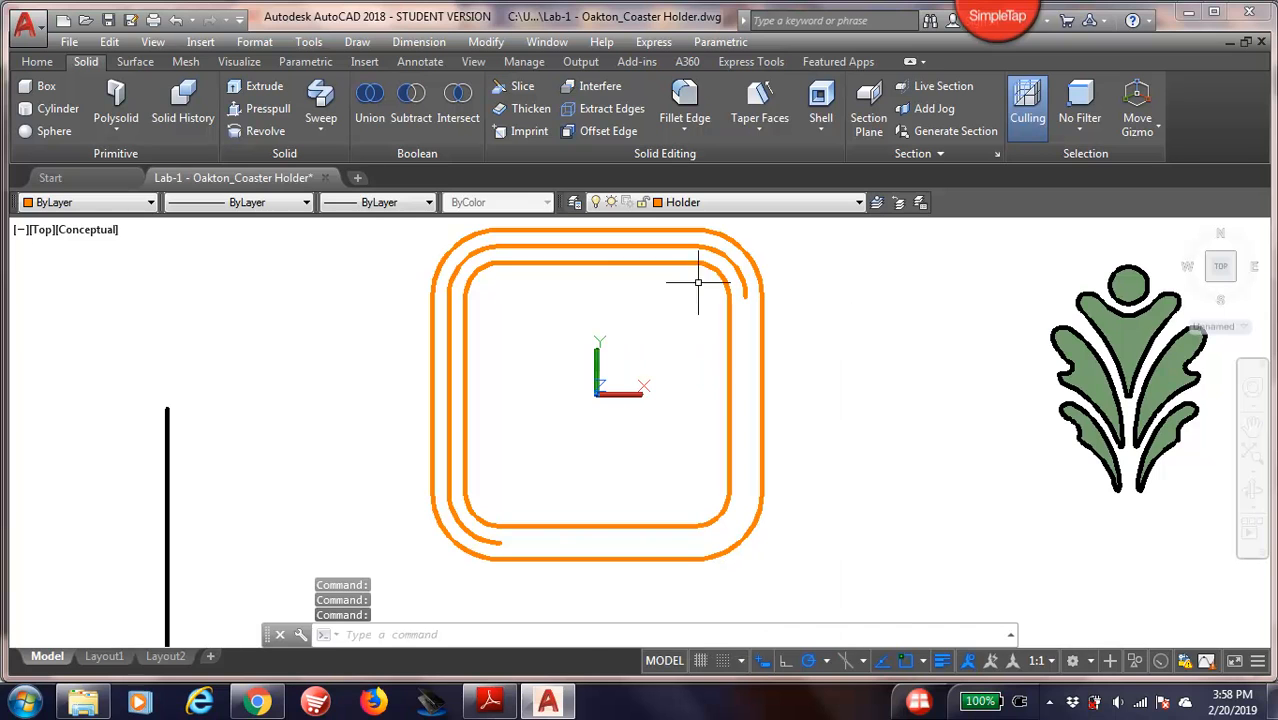
key("Delete")
left_click(667, 241)
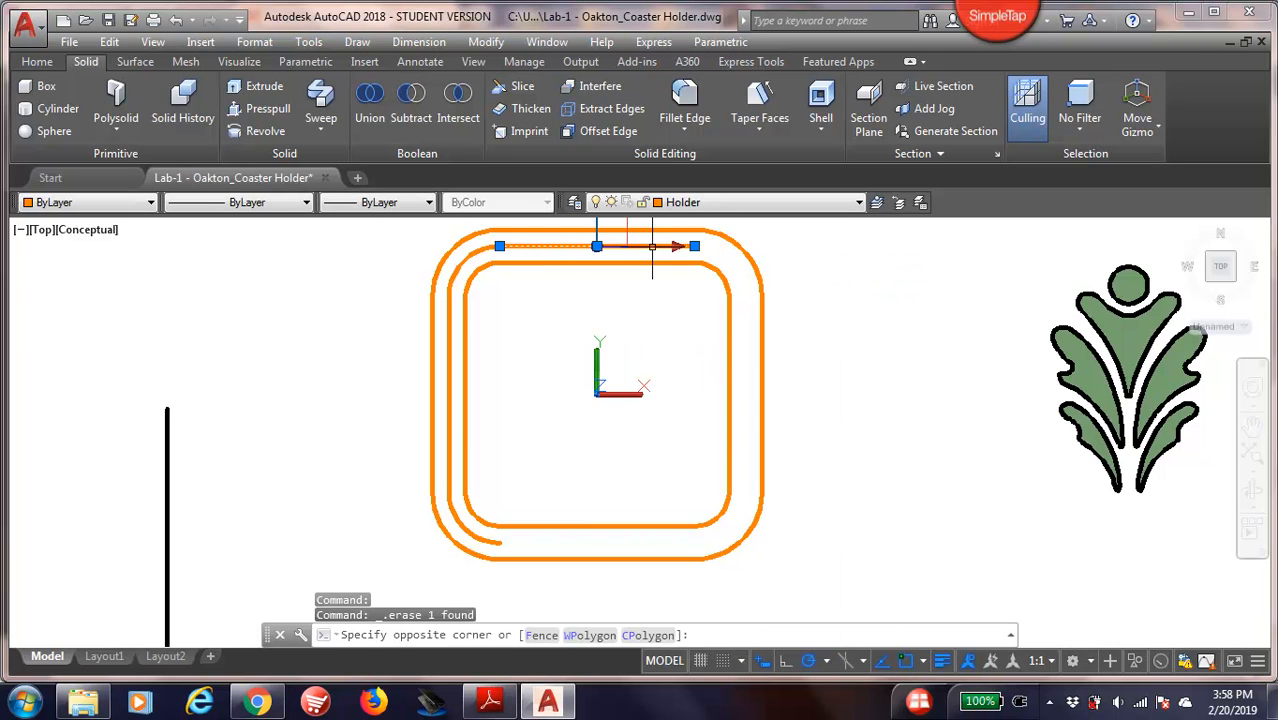
left_click(495, 275)
key("Delete")
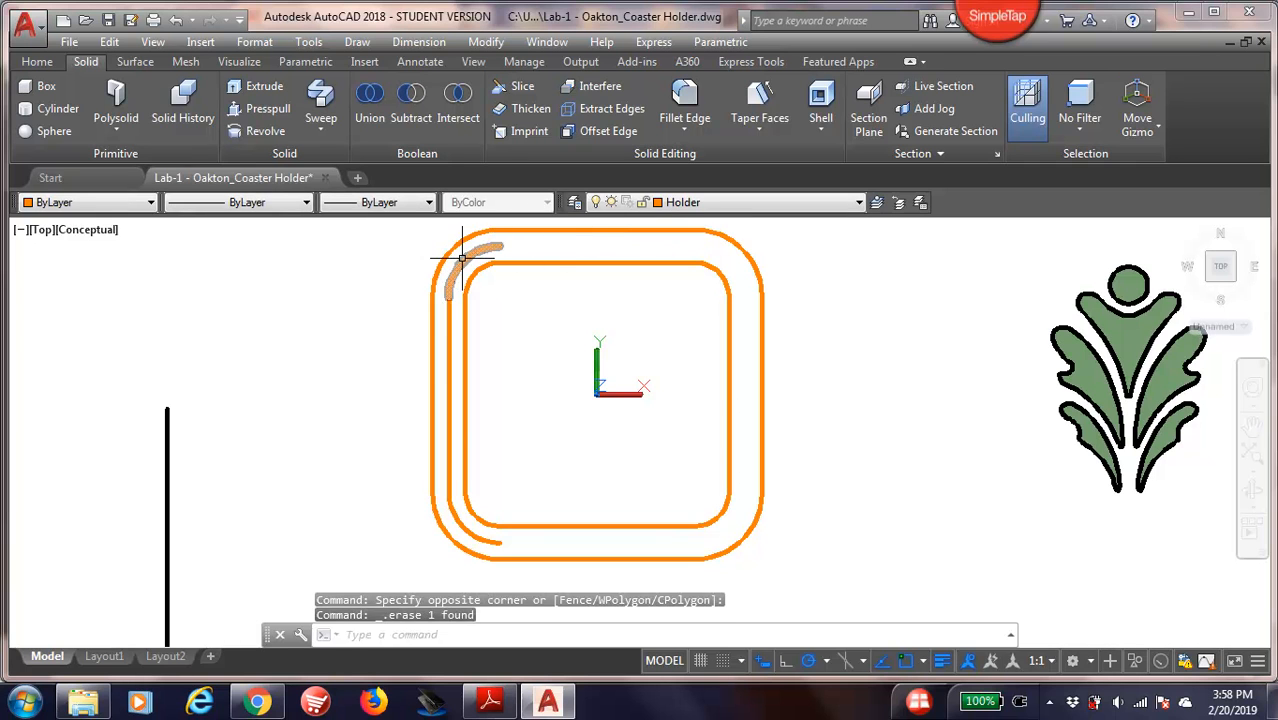
- Delete the middle outline's upper-left arc, left side and lower-left arc, leaving only the inner and outer outlines
key("Delete")
left_click(450, 360)
key("Delete")
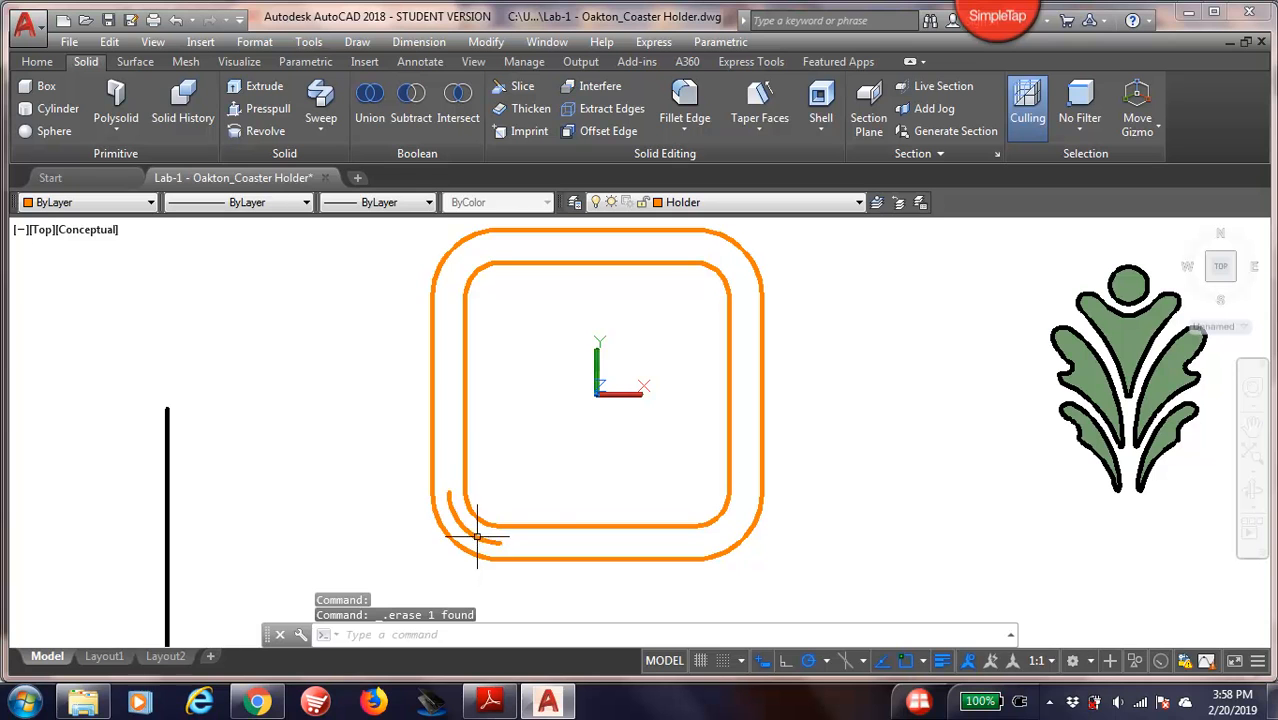
key("Delete")
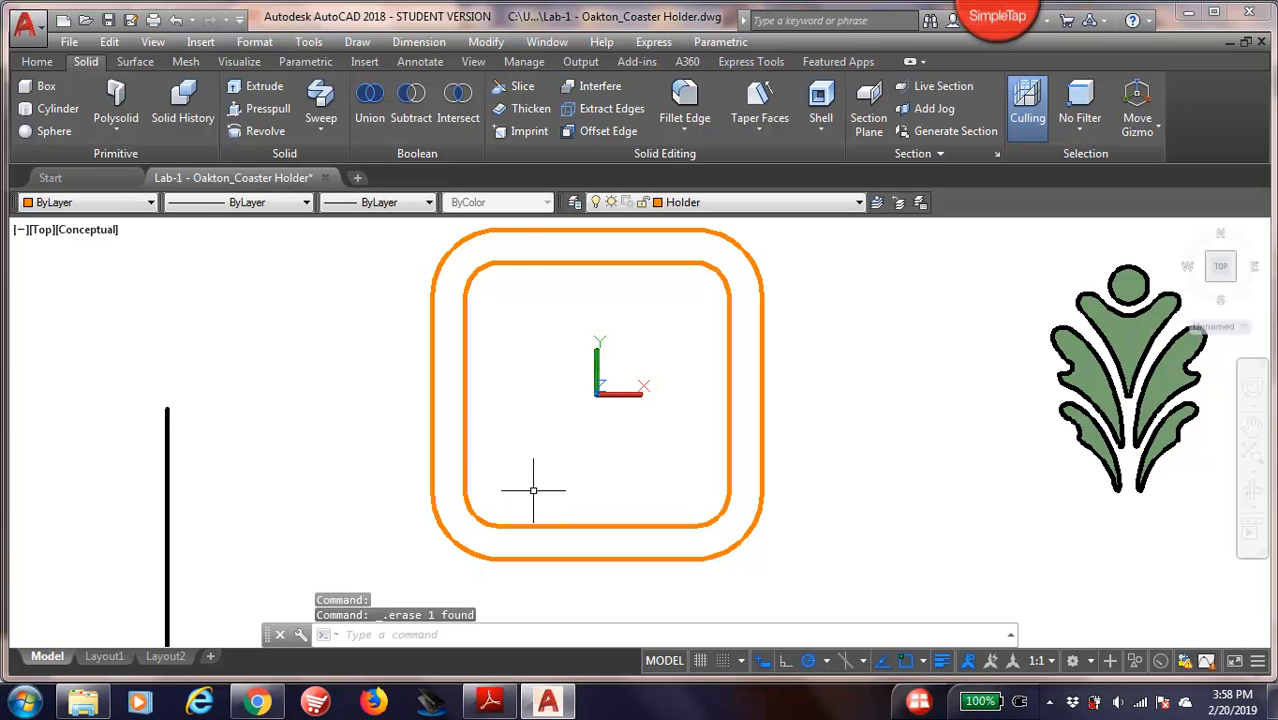
- Switch to Project-Coasters.pdf in Adobe Reader, check the holder drawing's corner arc offset on page 2, and return to AutoCAD
left_click(490, 703)
scroll(329, 514, "down", 5)
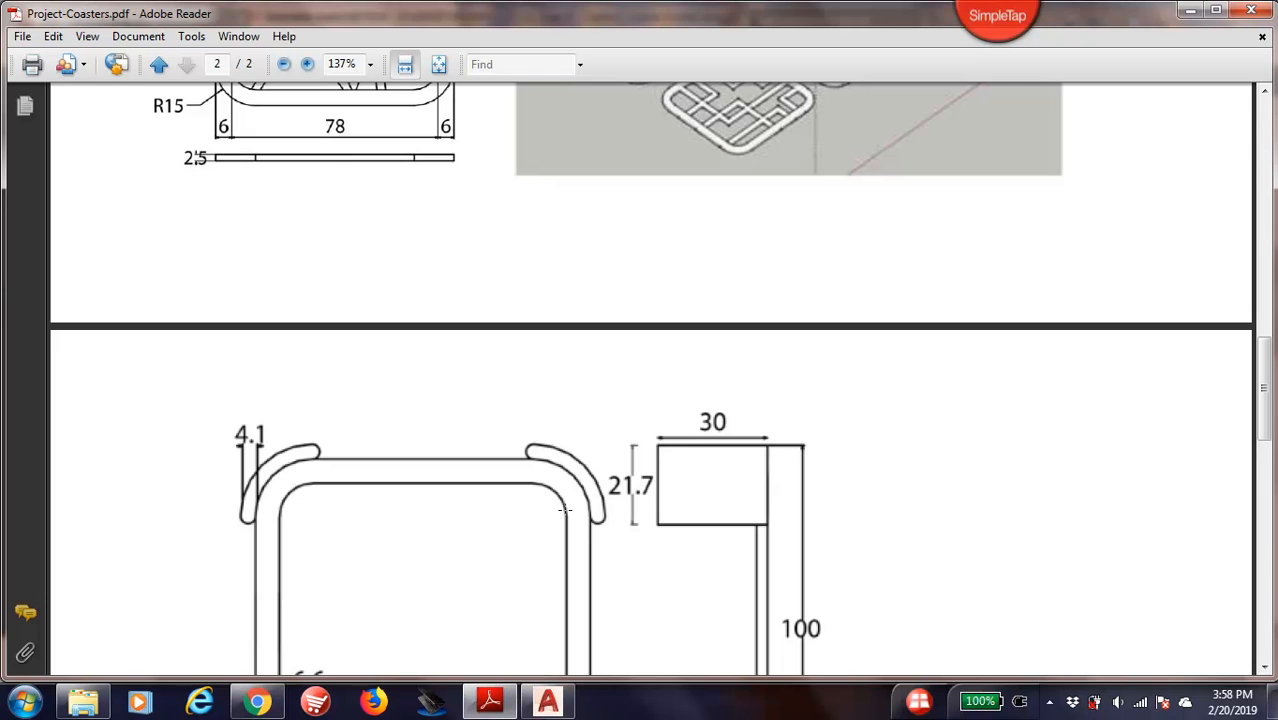
scroll(421, 530, "down", 1)
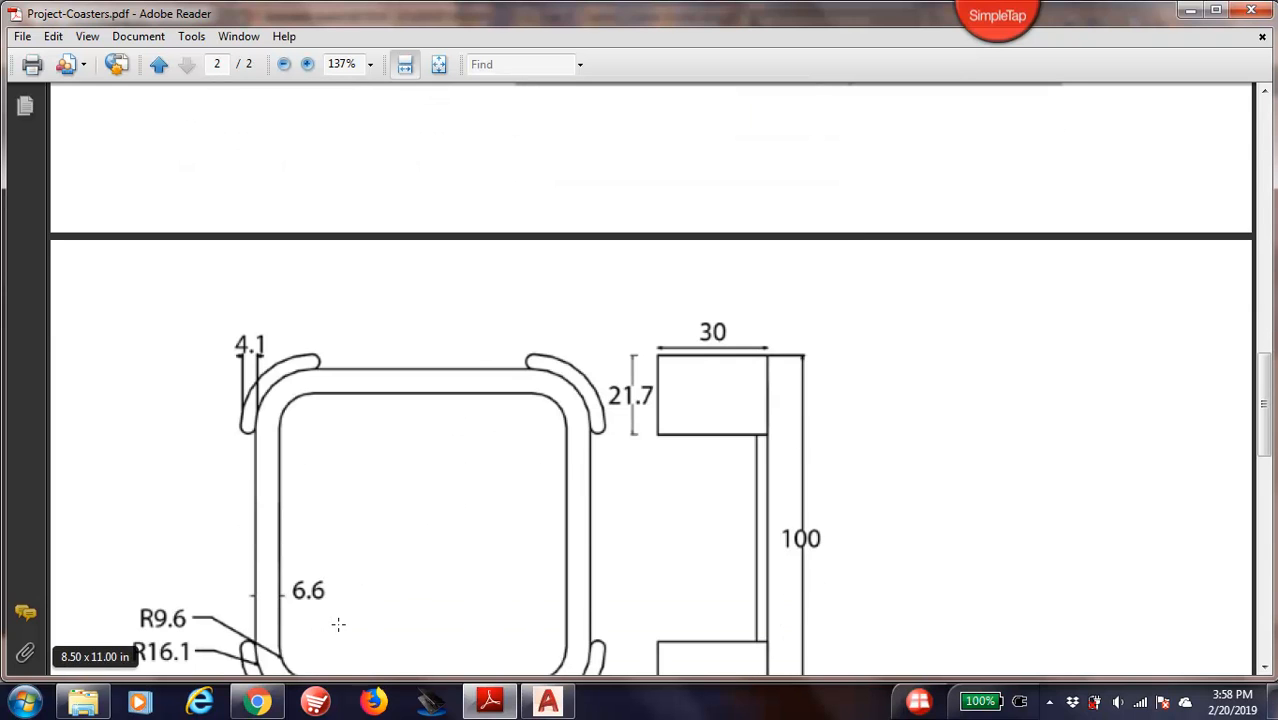
scroll(338, 624, "down", 1)
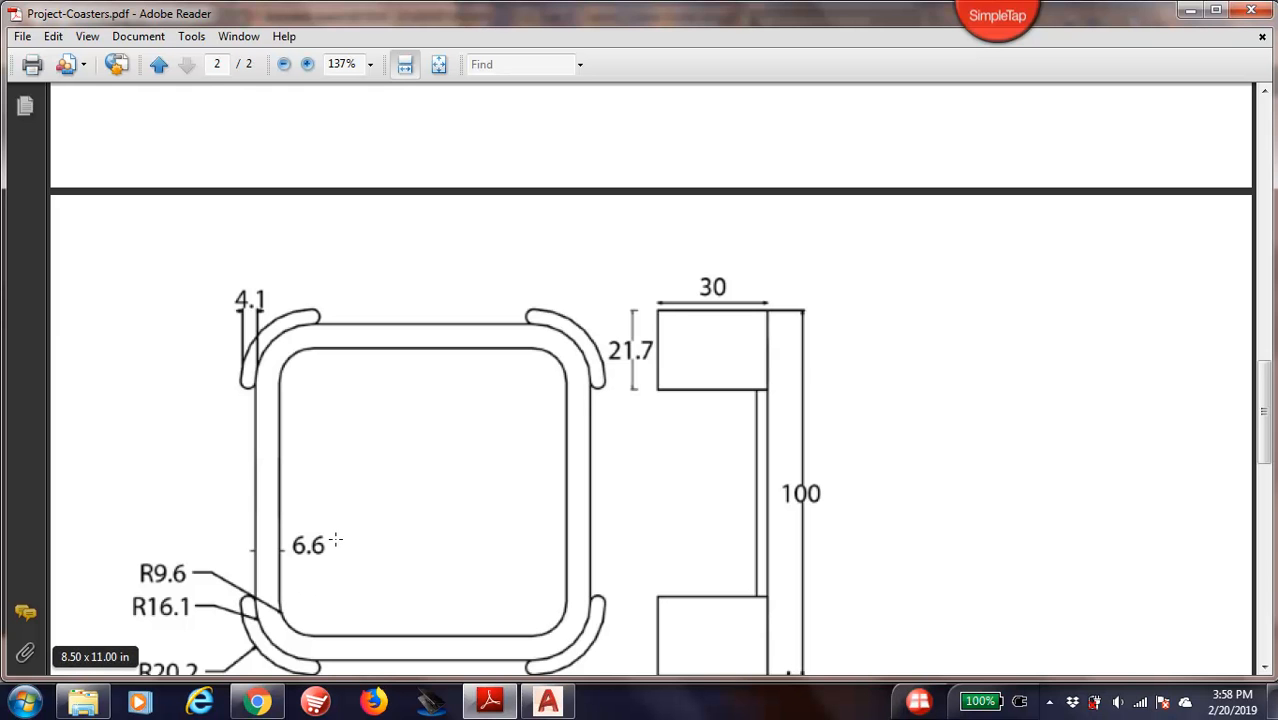
left_click(548, 706)
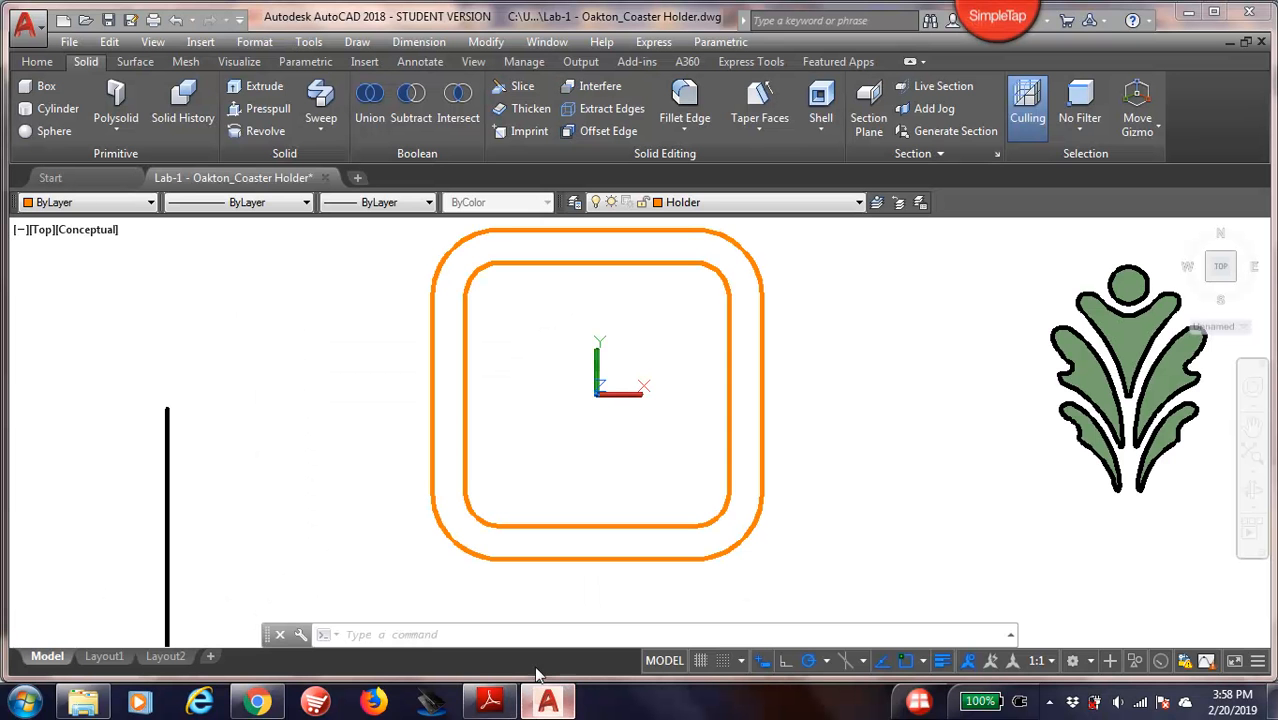
- Offset the outer outline's upper-right and upper-left arcs outward by 4.1
mouse_move(508, 360)
middle_mouse_down()
mouse_move(522, 462)
mouse_move(511, 448)
middle_mouse_up()
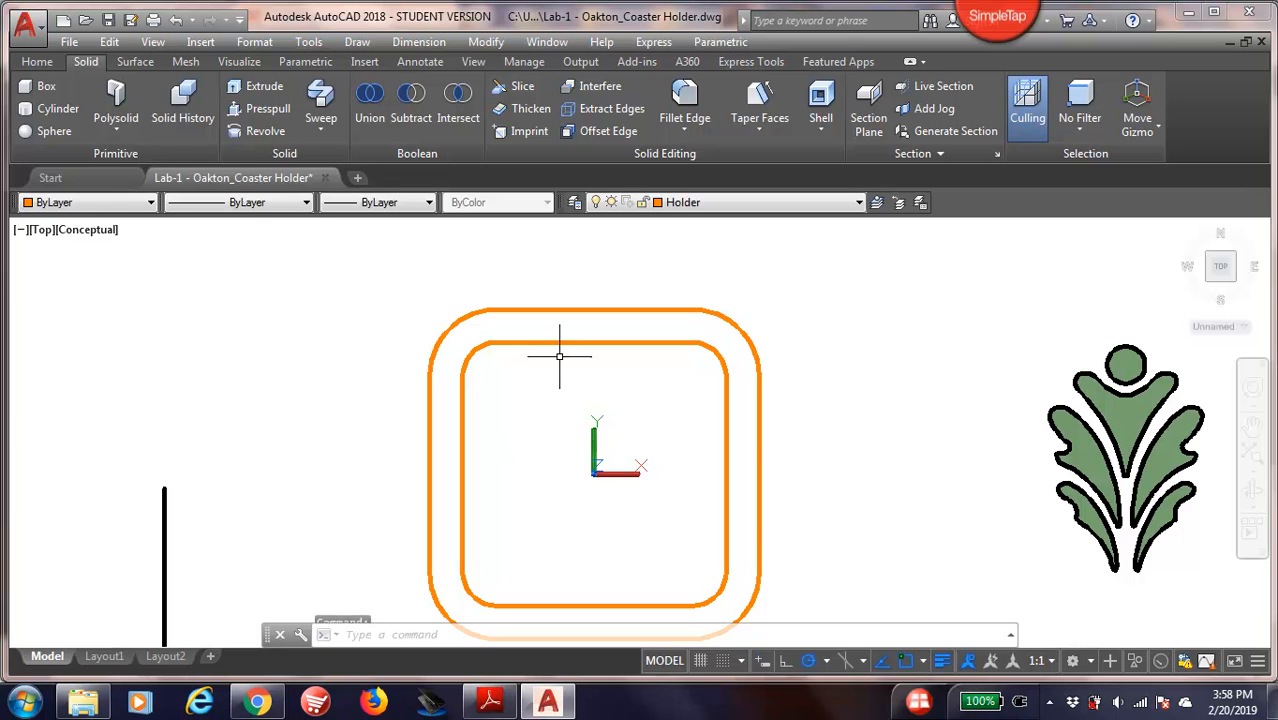
key("Return")
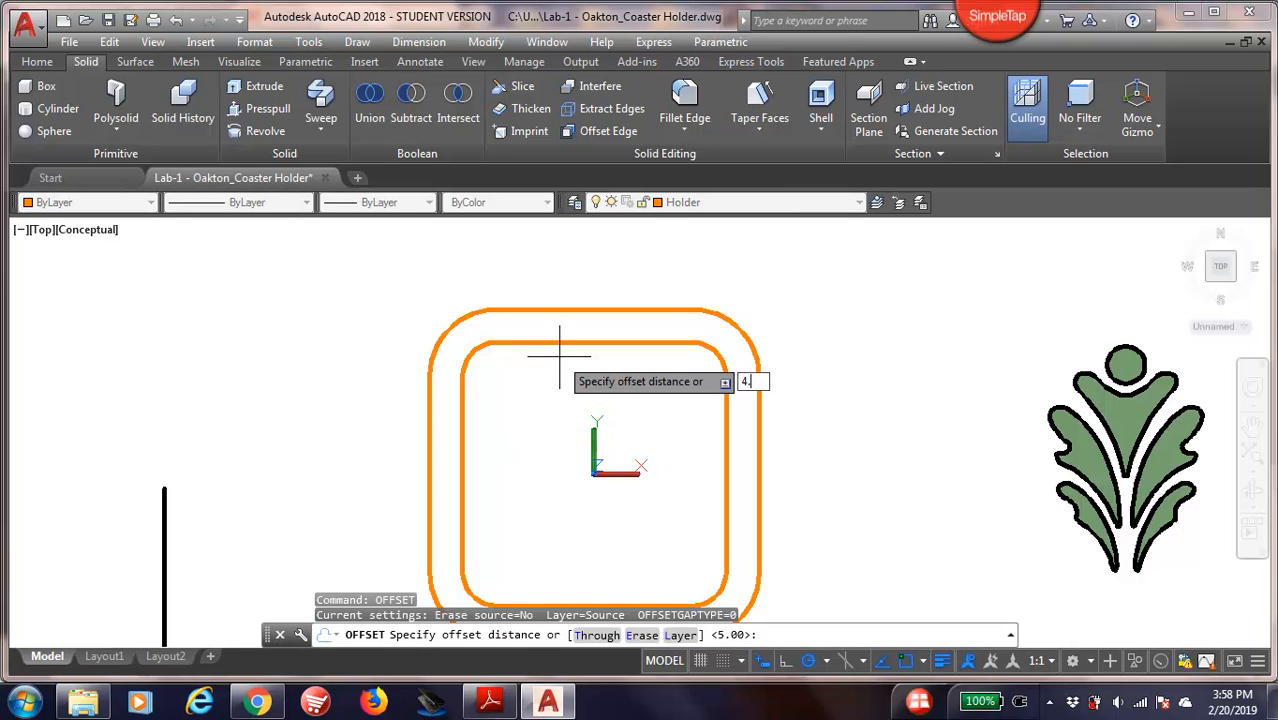
key("Return")
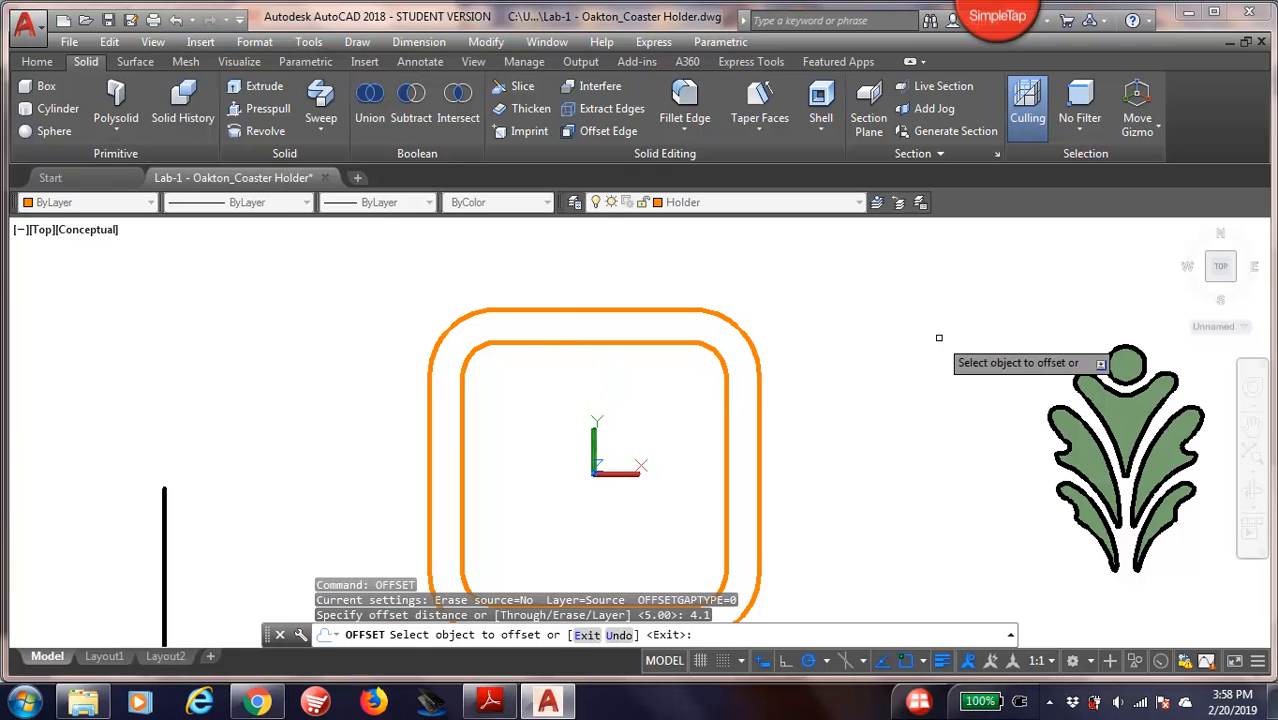
left_click(748, 336)
left_click(755, 322)
left_click(460, 325)
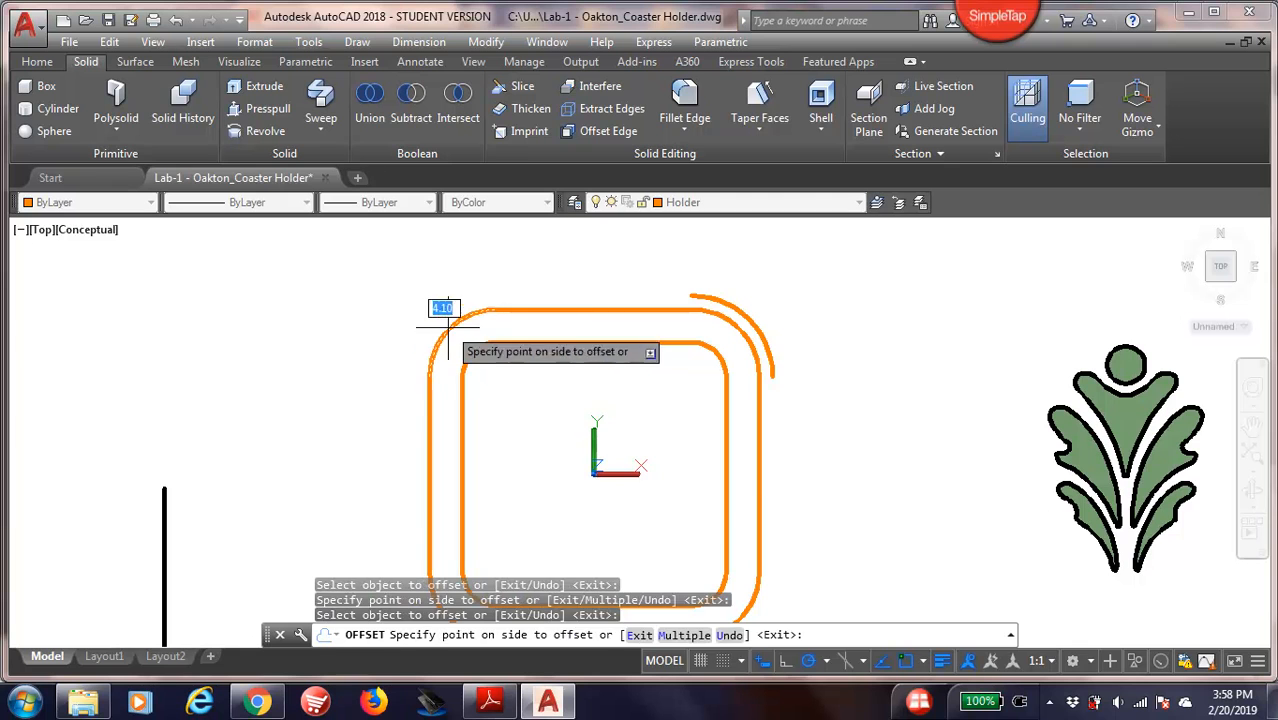
left_click(414, 289)
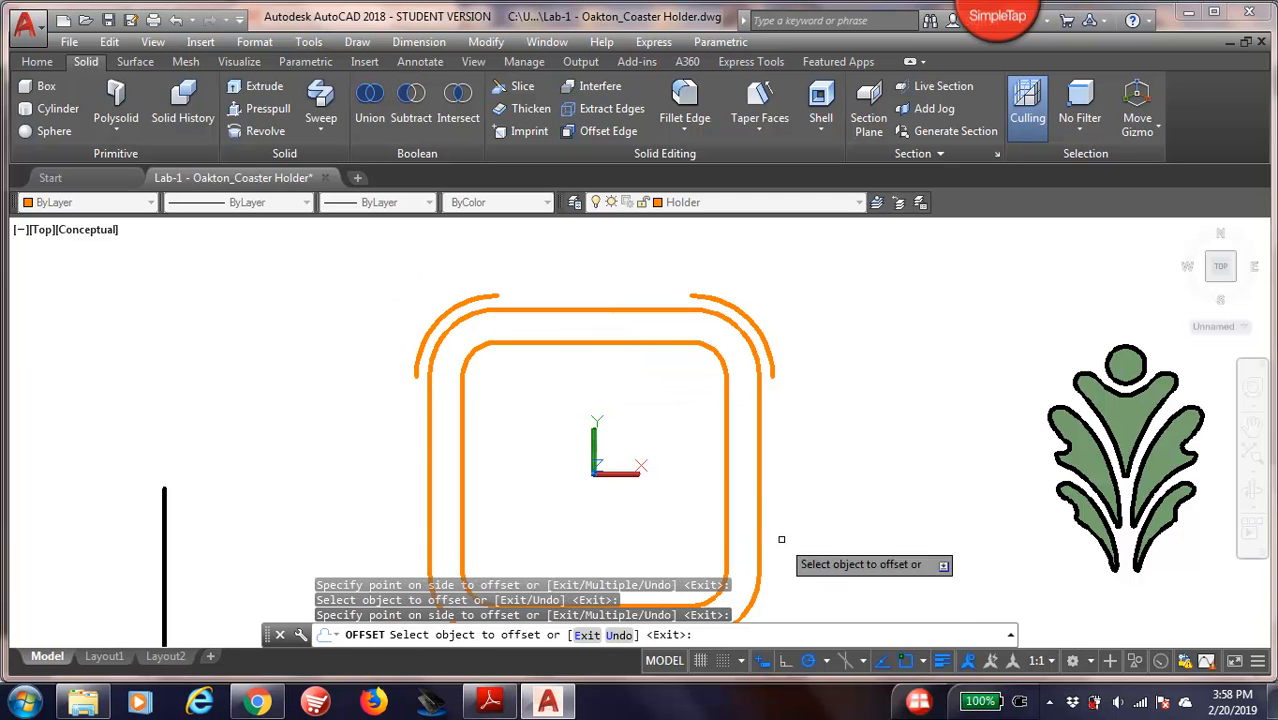
- Offset the outer outline's lower-right and lower-left arcs outward by 4.1, and end the Offset command
left_click(752, 600)
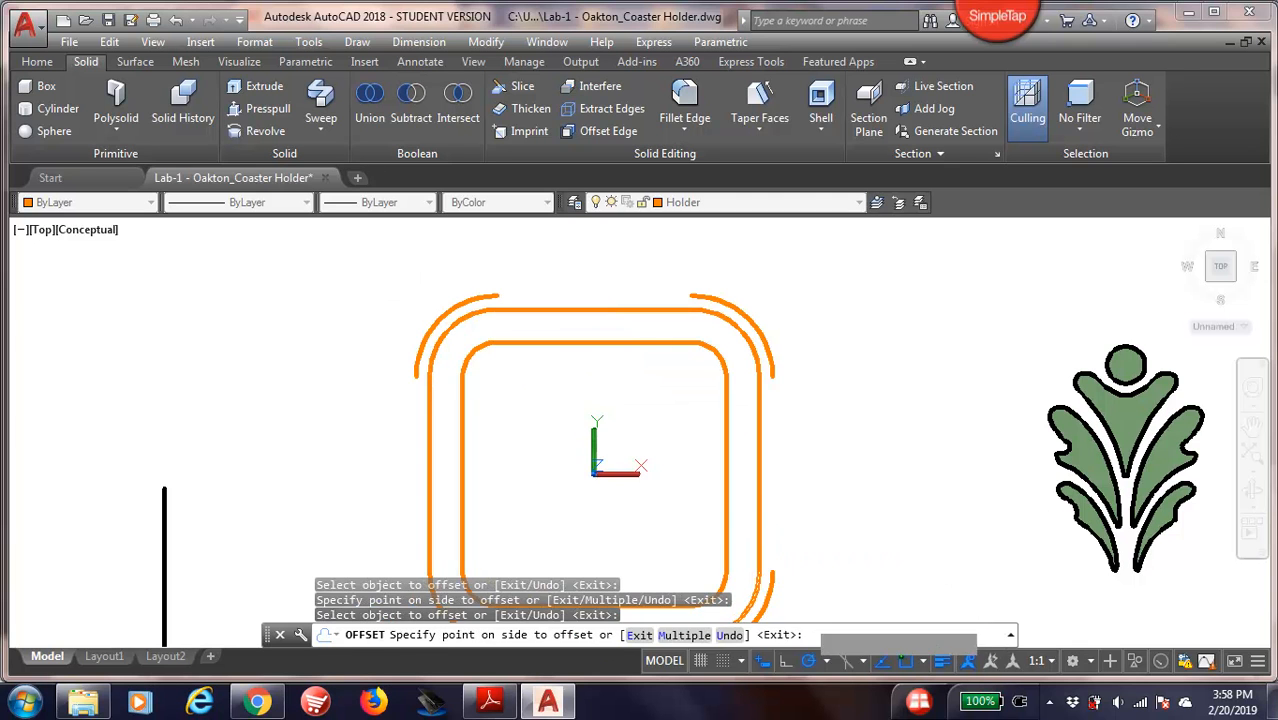
left_click(790, 605)
middle_click_drag(823, 565, 914, 416)
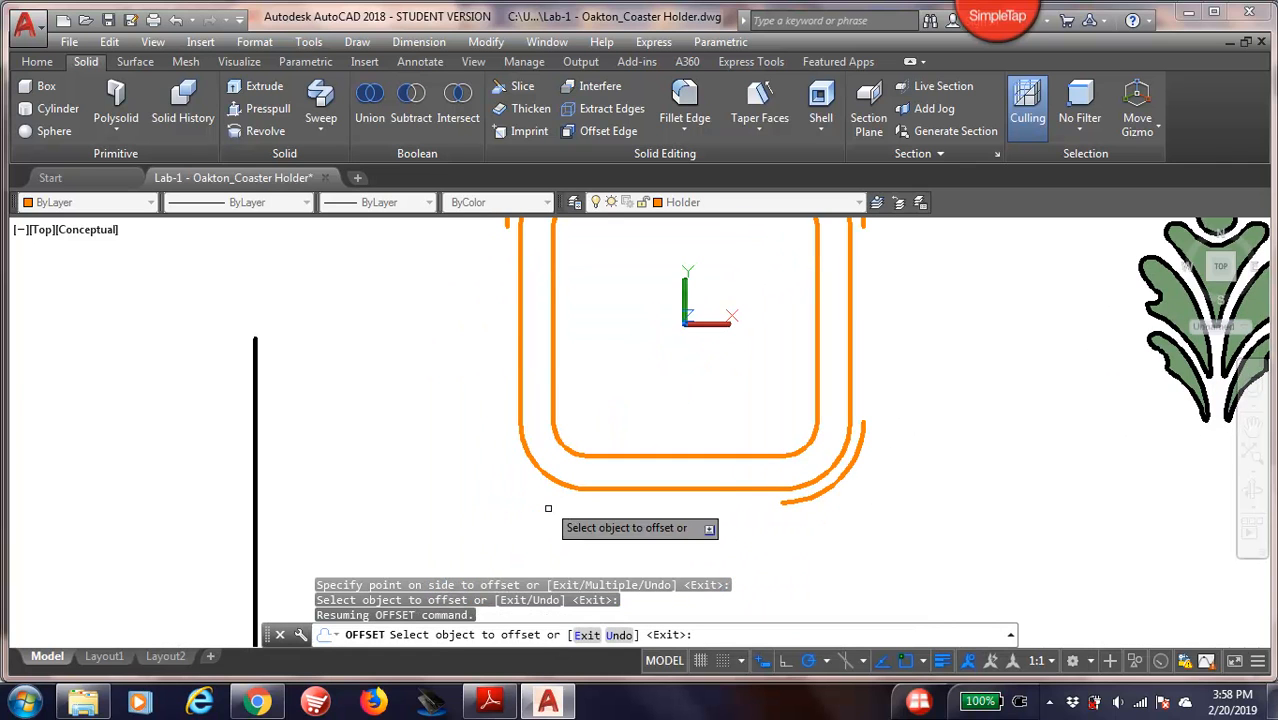
left_click(541, 469)
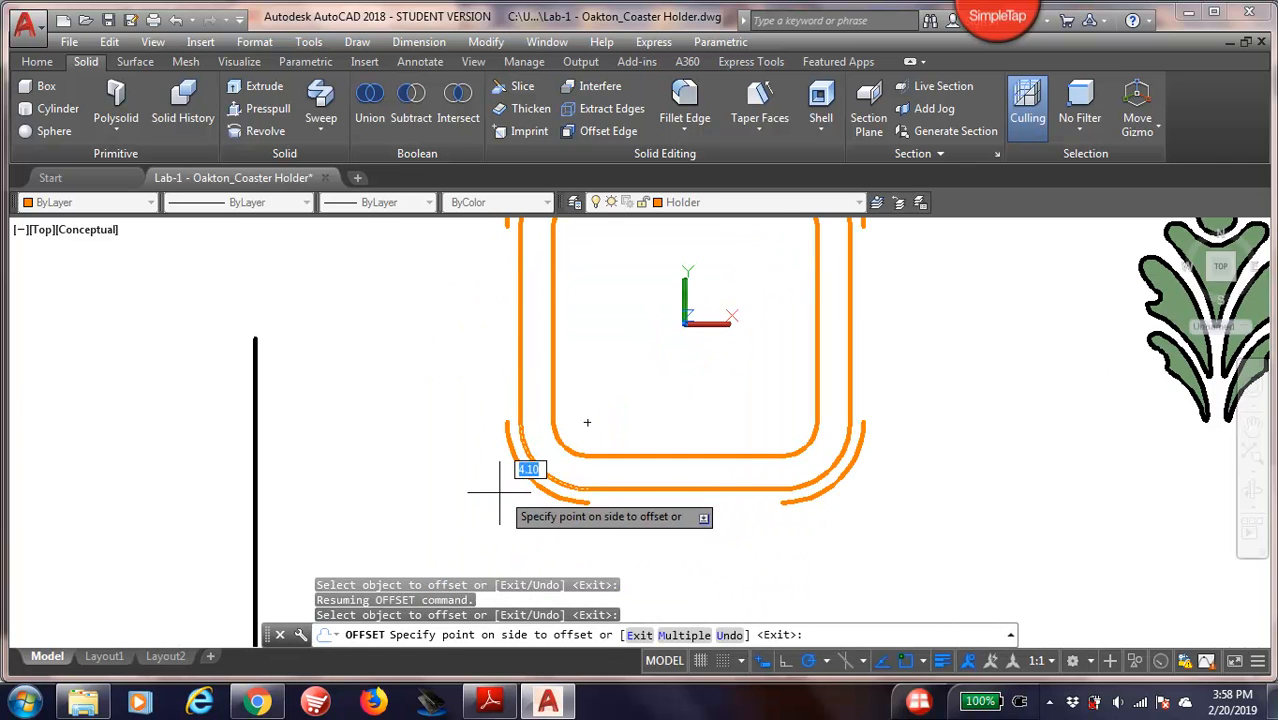
left_click(503, 488)
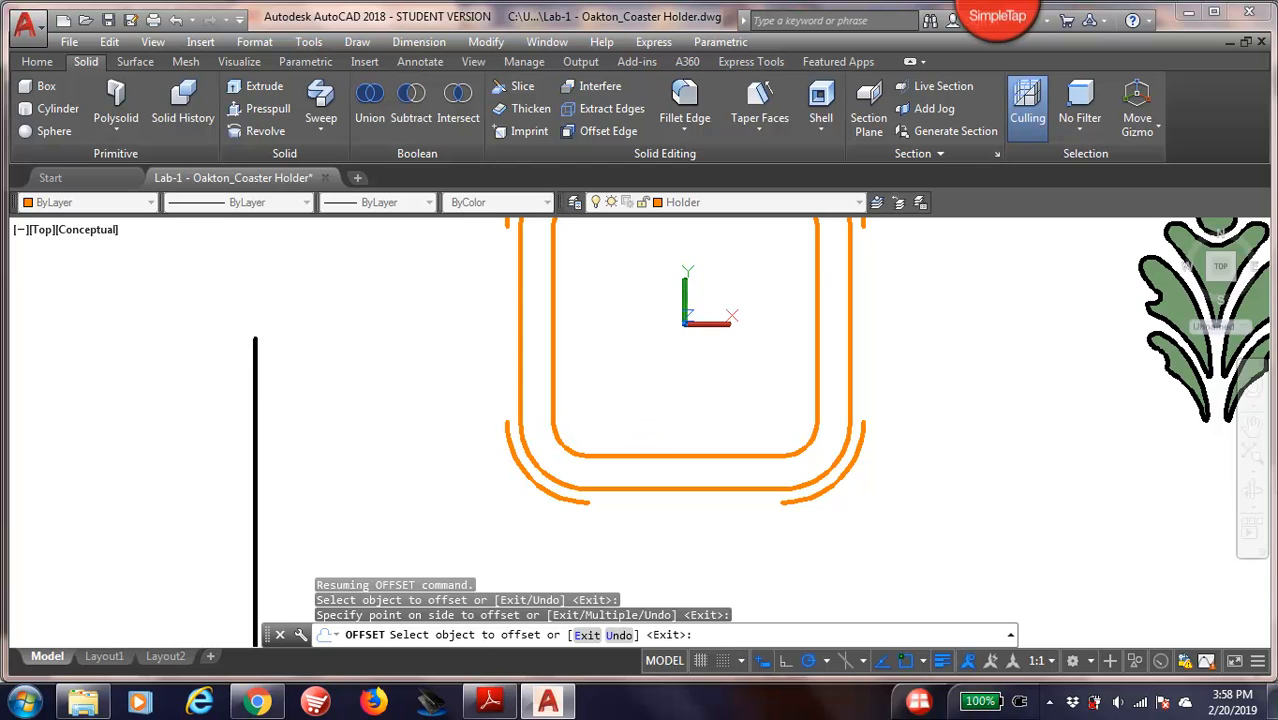
key("Escape")
- Draw short lines joining both ends of the upper-left offset arc to the matching ends of the outer outline's arc
middle_click_drag(626, 320, 594, 486)
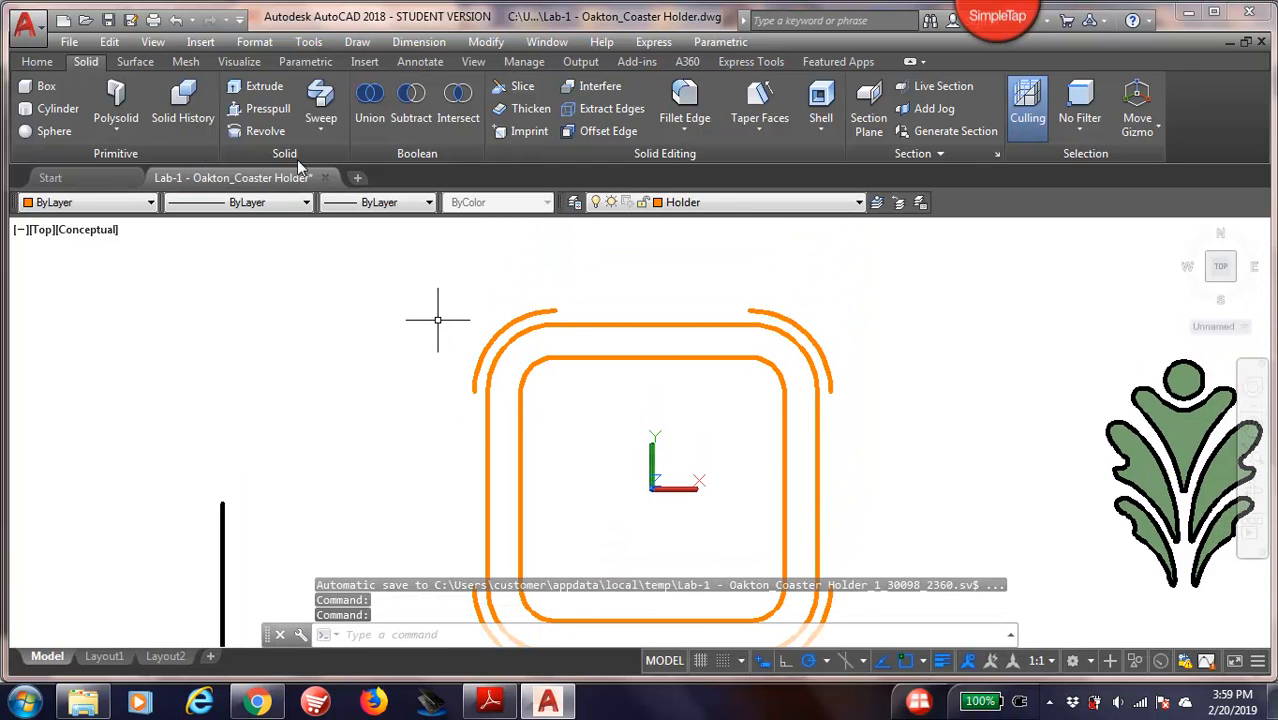
left_click(35, 62)
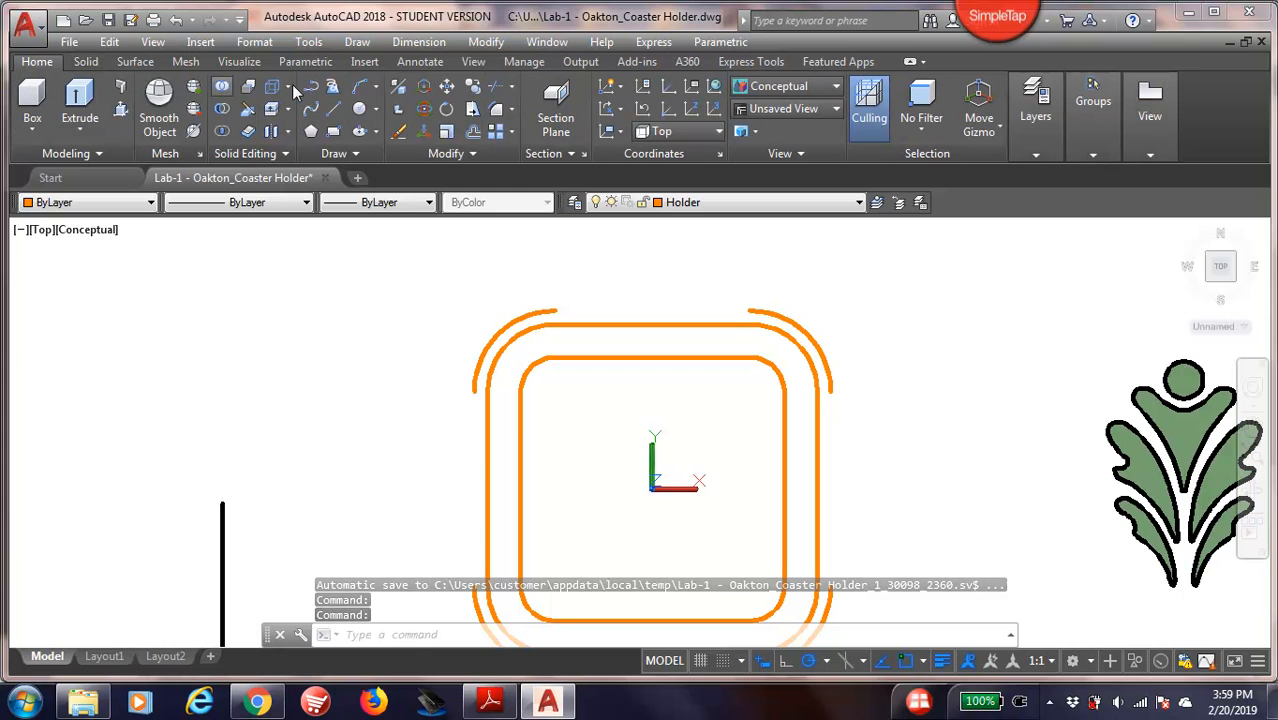
left_click(333, 108)
scroll(445, 372, "up", 4)
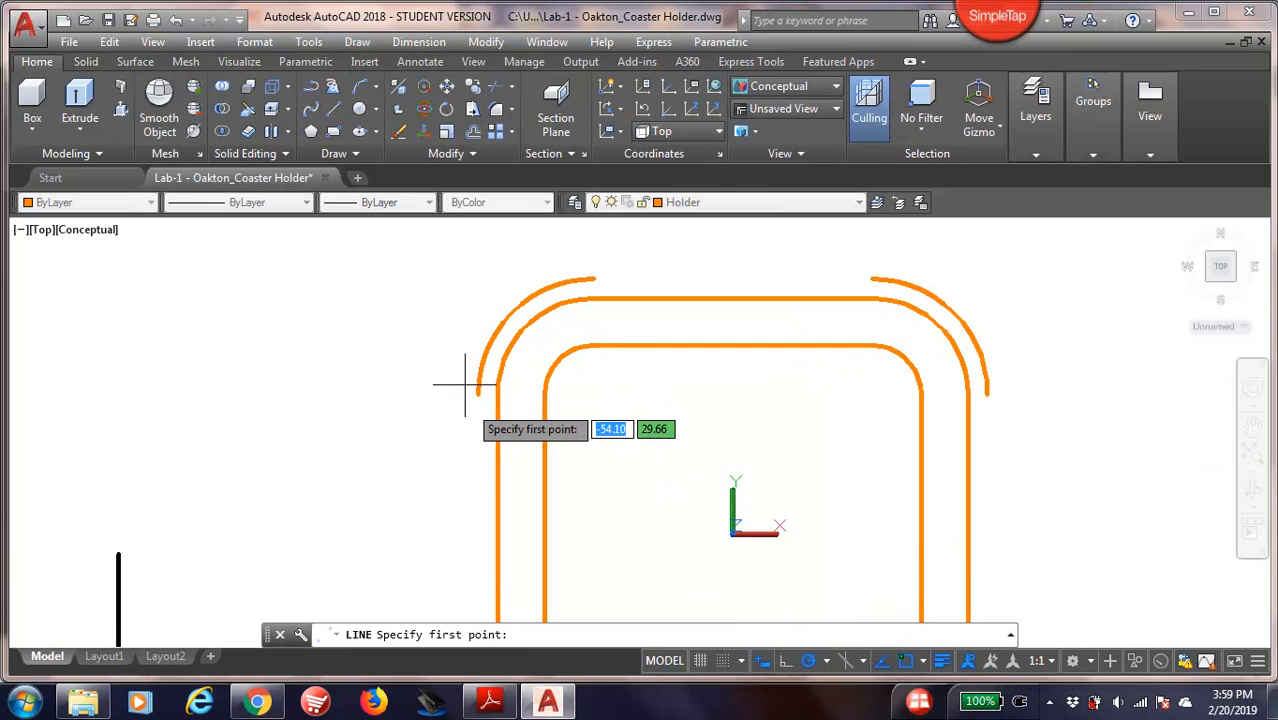
left_click(483, 398)
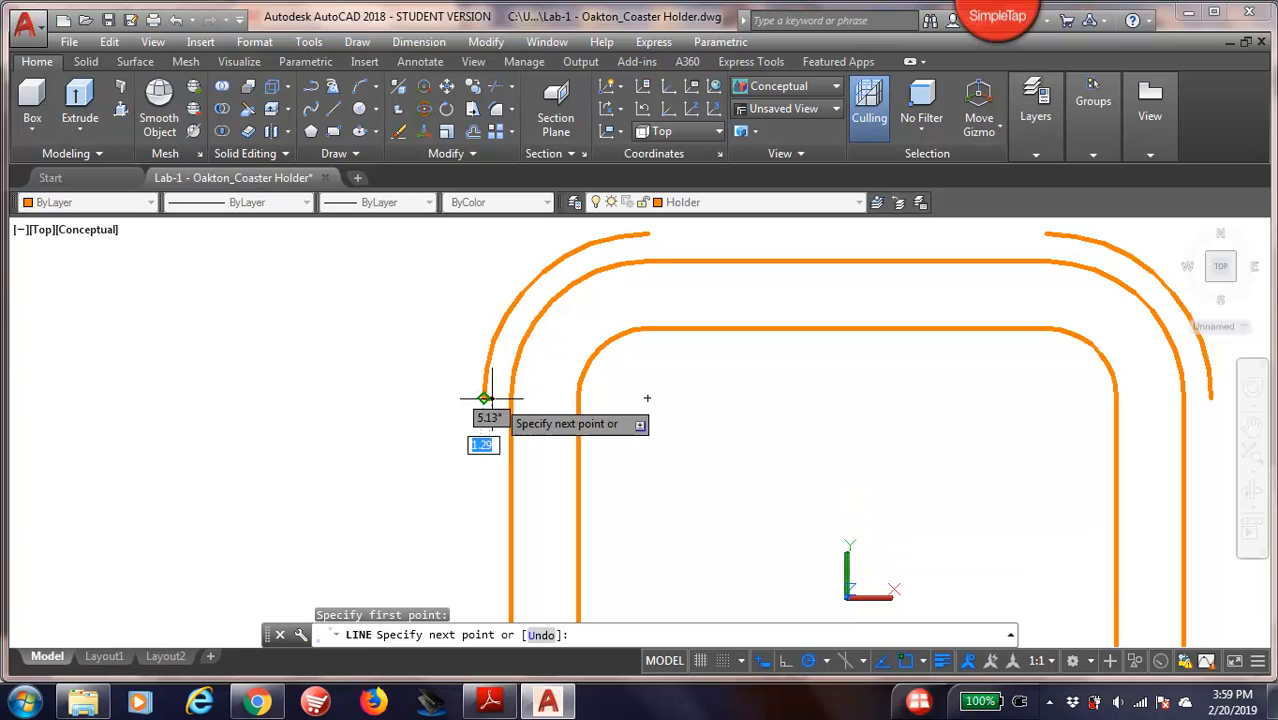
left_click(510, 397)
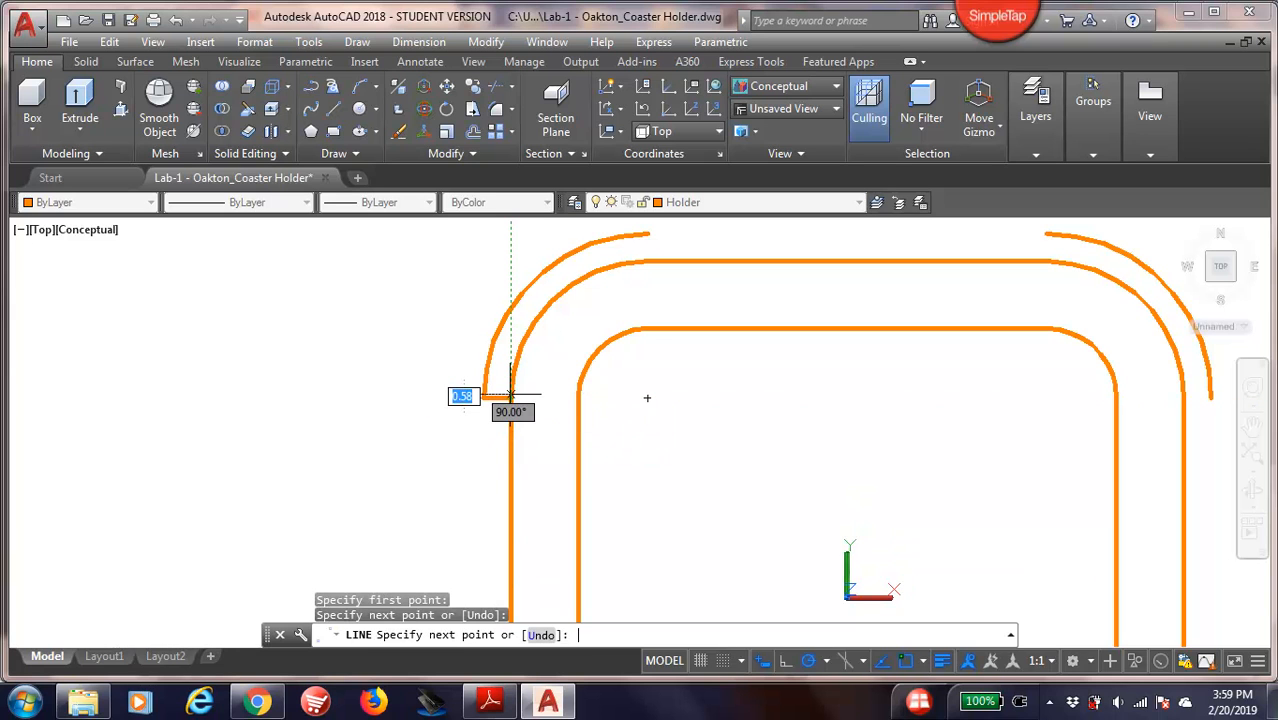
key("Return")
key("Return")
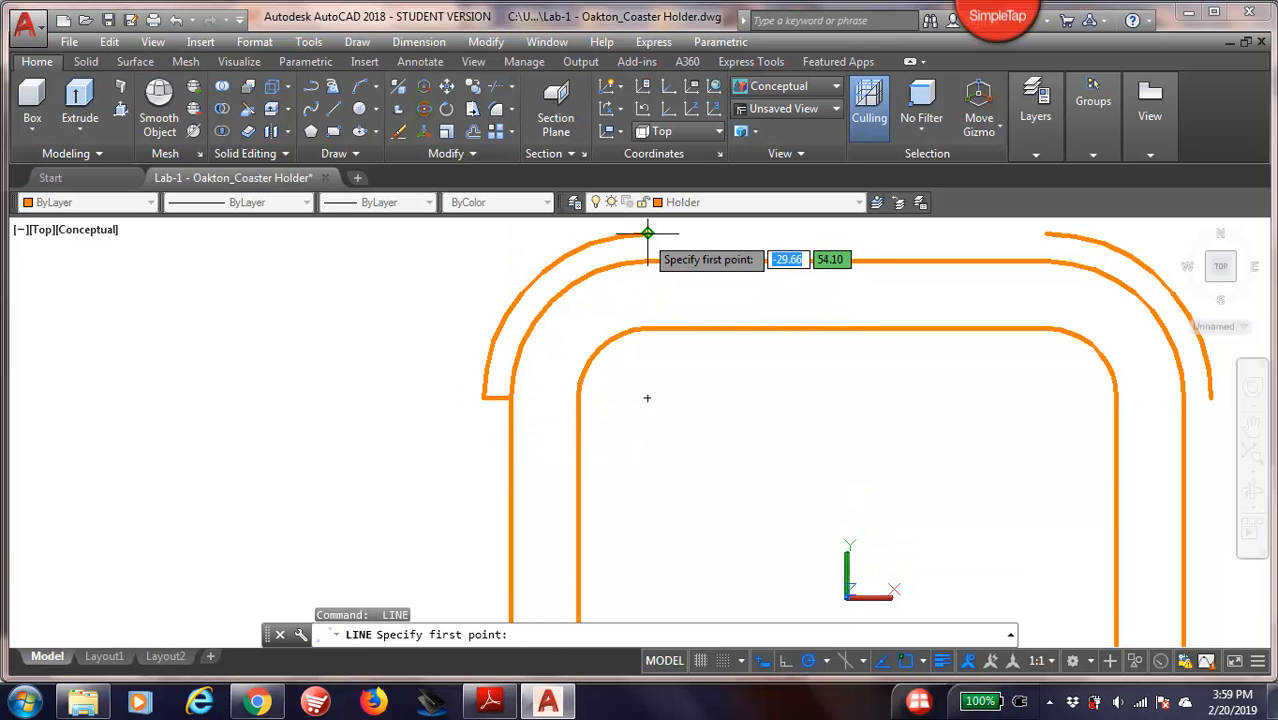
left_click(647, 234)
left_click(647, 260)
key("Return")
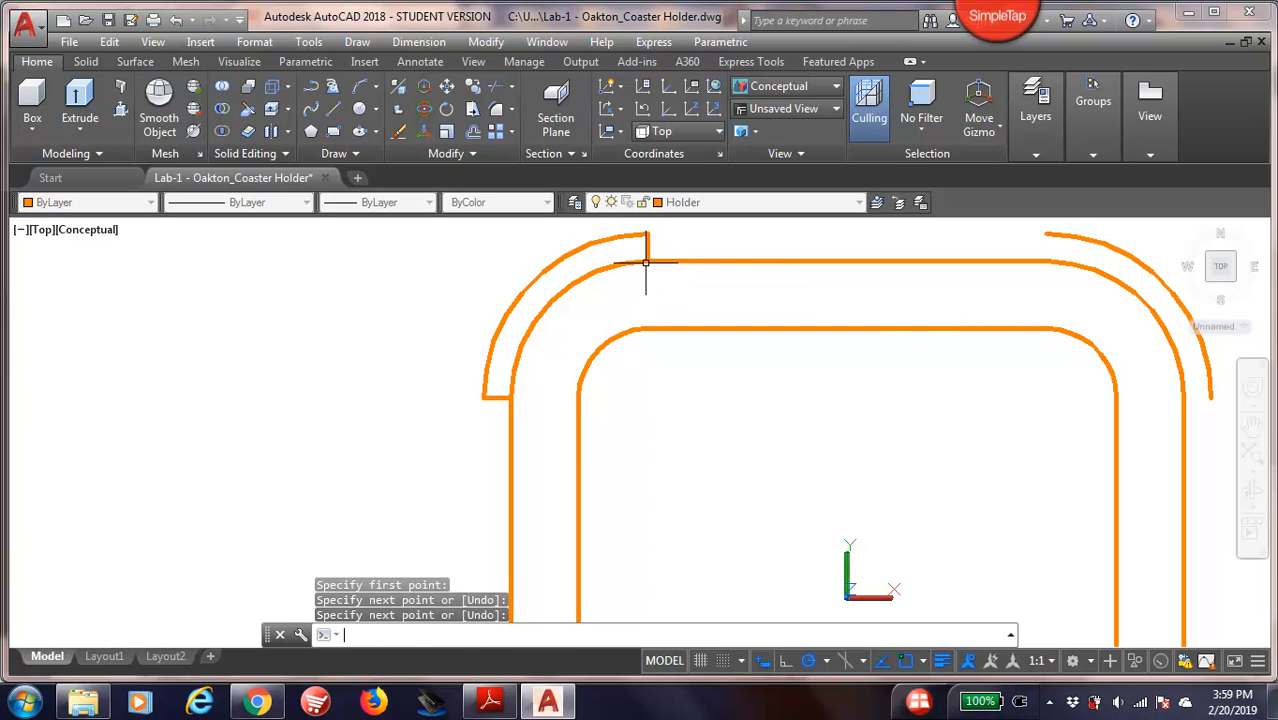
key("Return")
left_click(1018, 260)
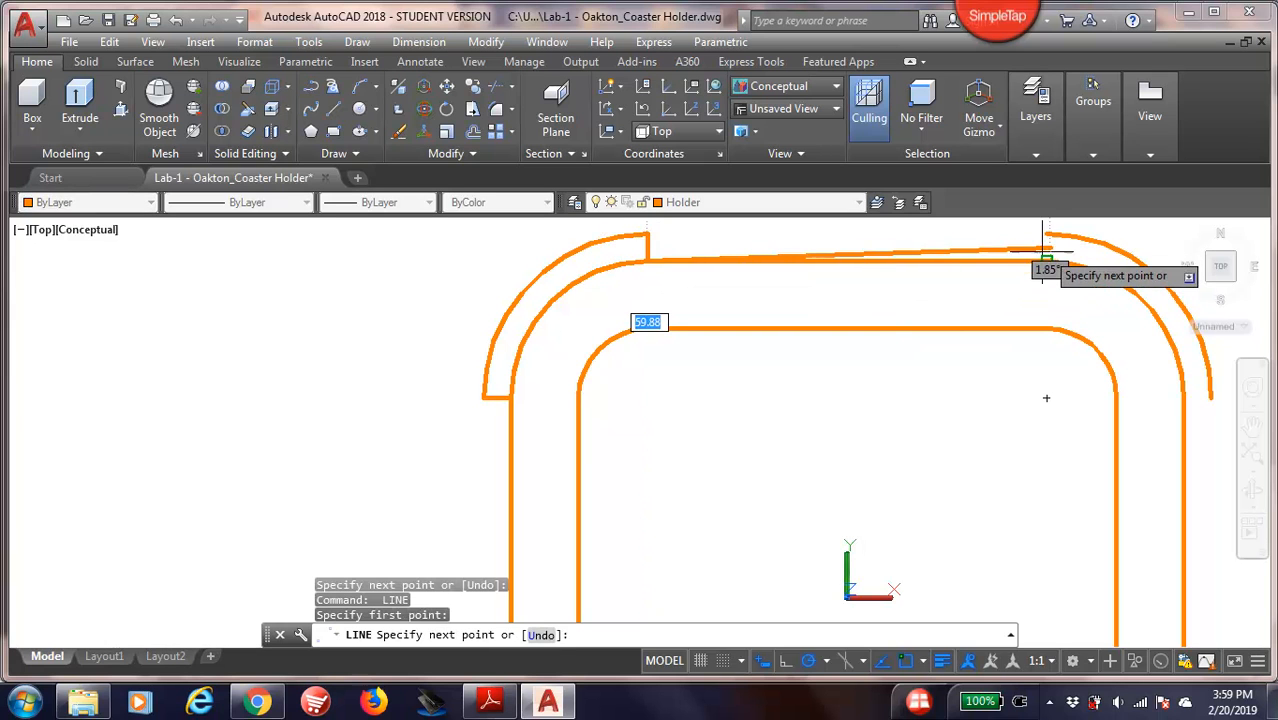
key("Escape")
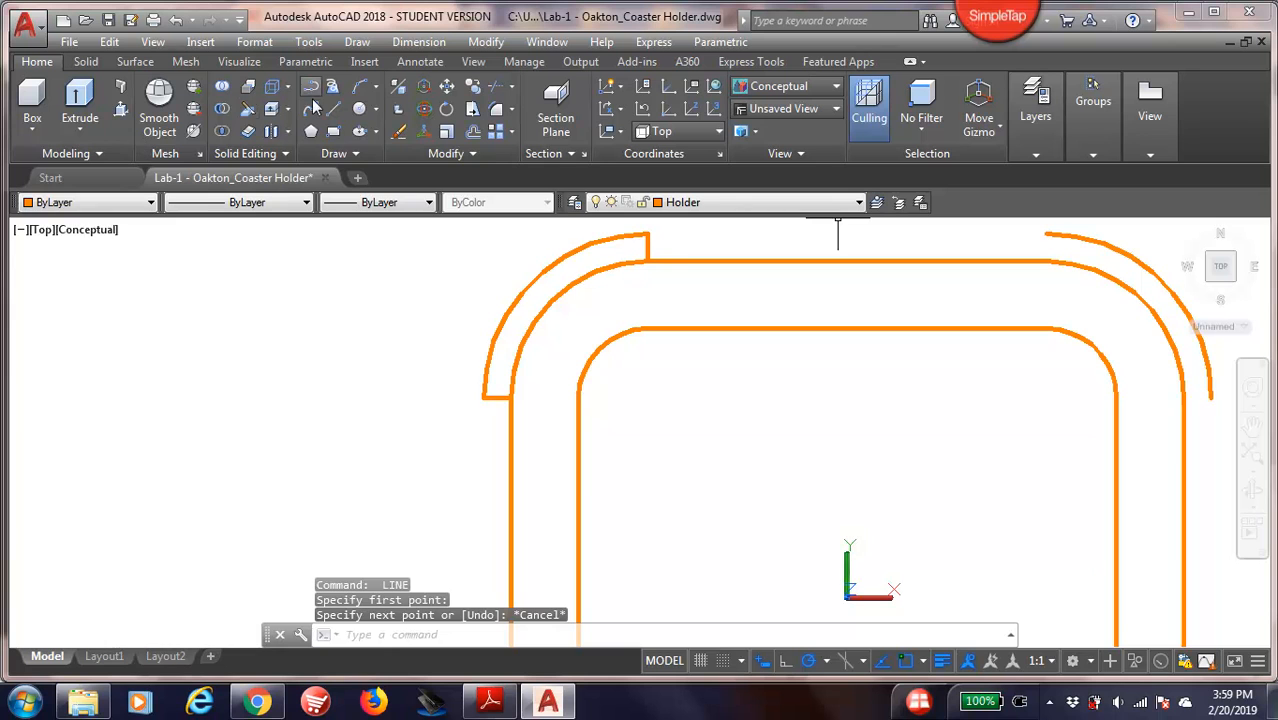
- Draw short lines joining both ends of the upper-right offset arc to the matching ends of the outer outline's arc
left_click(333, 110)
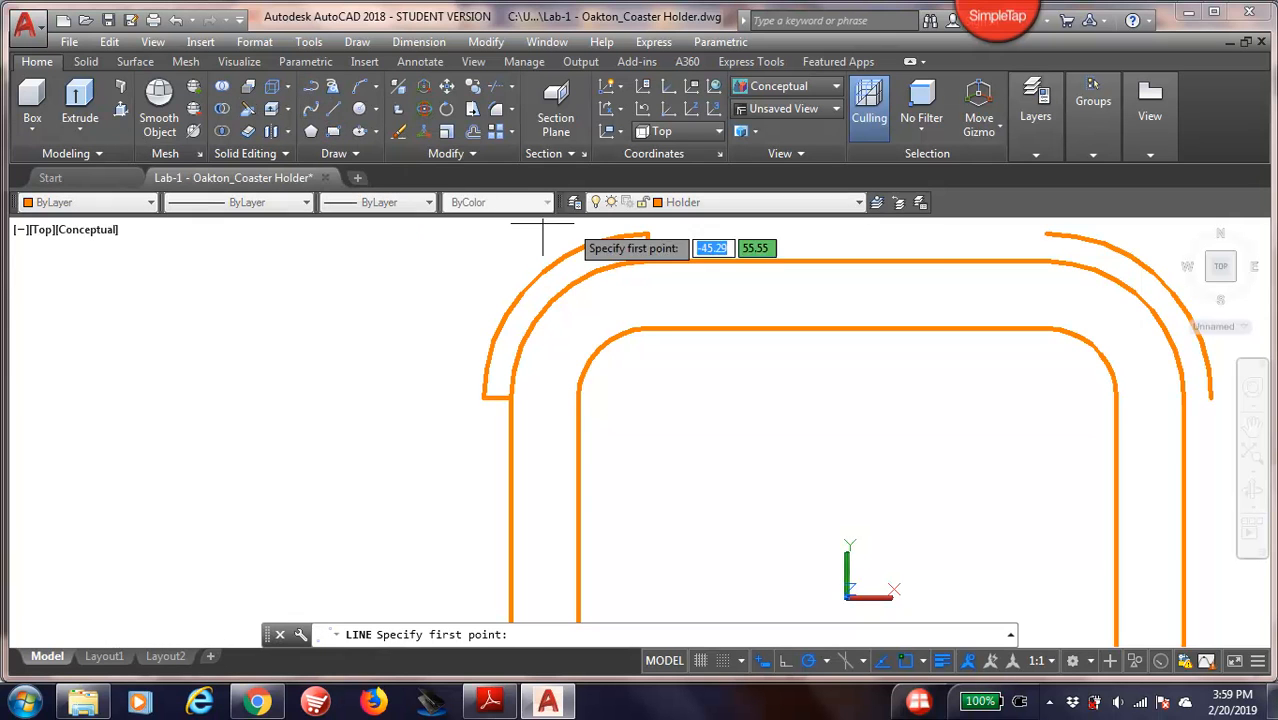
left_click(1046, 234)
left_click(1046, 260)
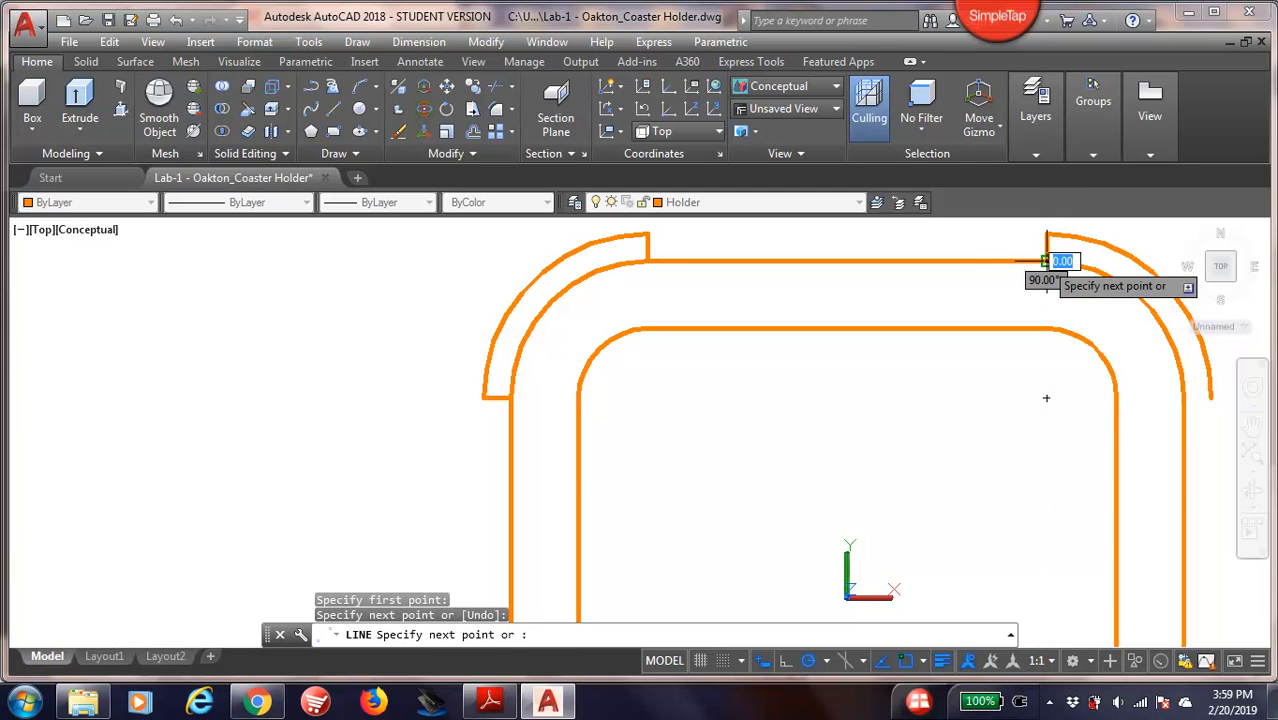
key("Return")
key("Return")
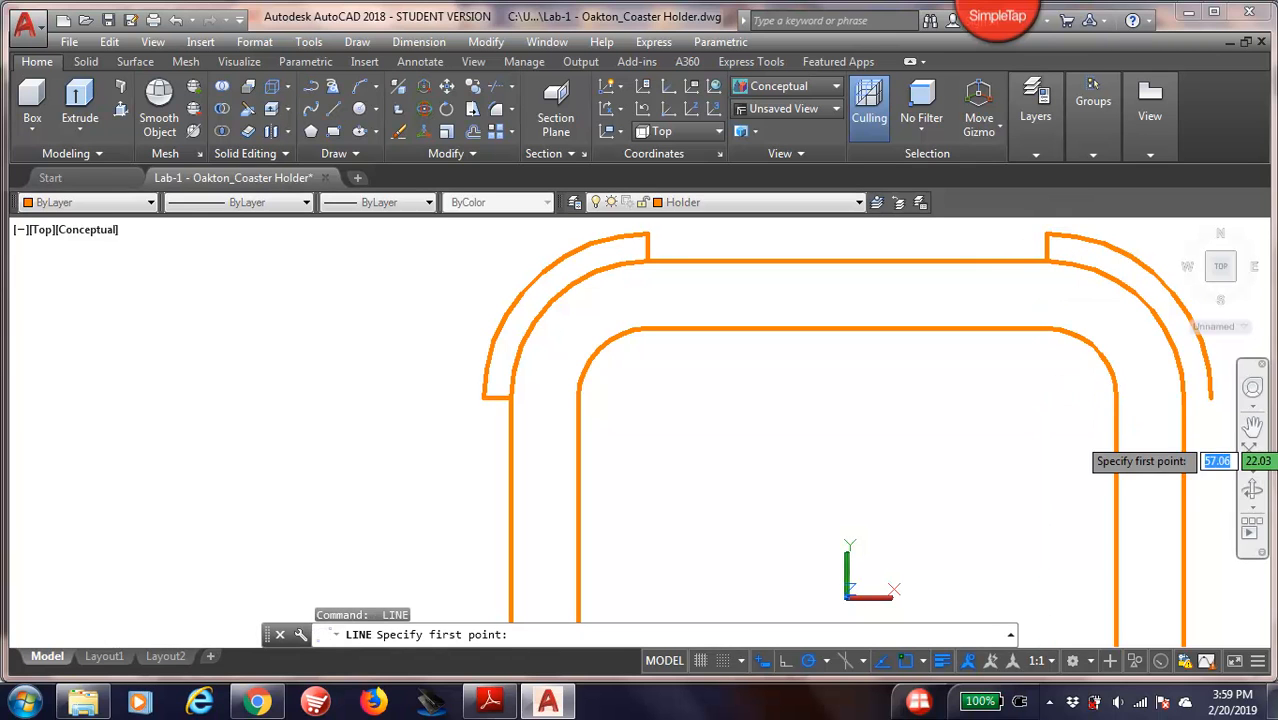
left_click(1211, 397)
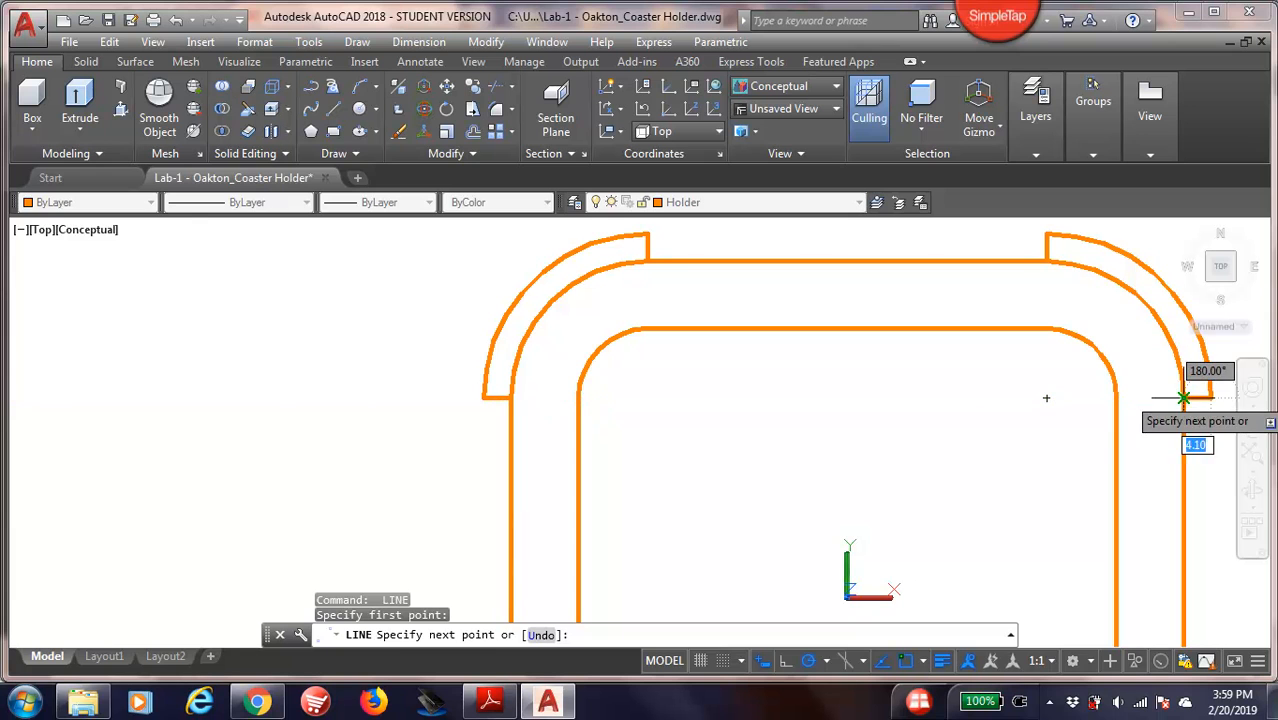
left_click(1183, 397)
key("Return")
- Draw short lines joining both ends of the lower-right offset arc to the matching ends of the outer outline's arc
middle_click_drag(935, 486, 893, 236)
middle_click_drag(907, 451, 908, 459)
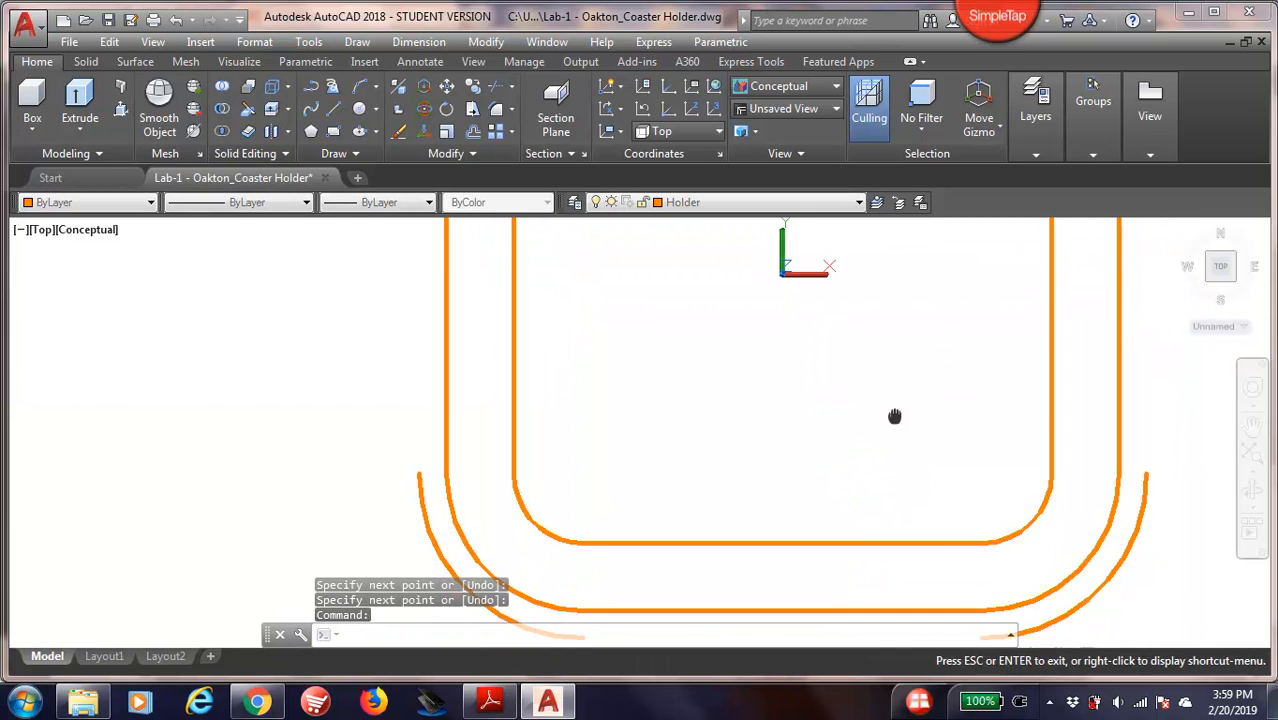
left_click_drag(908, 459, 802, 337)
key("Escape")
type("l")
key("Return")
left_click(1045, 393)
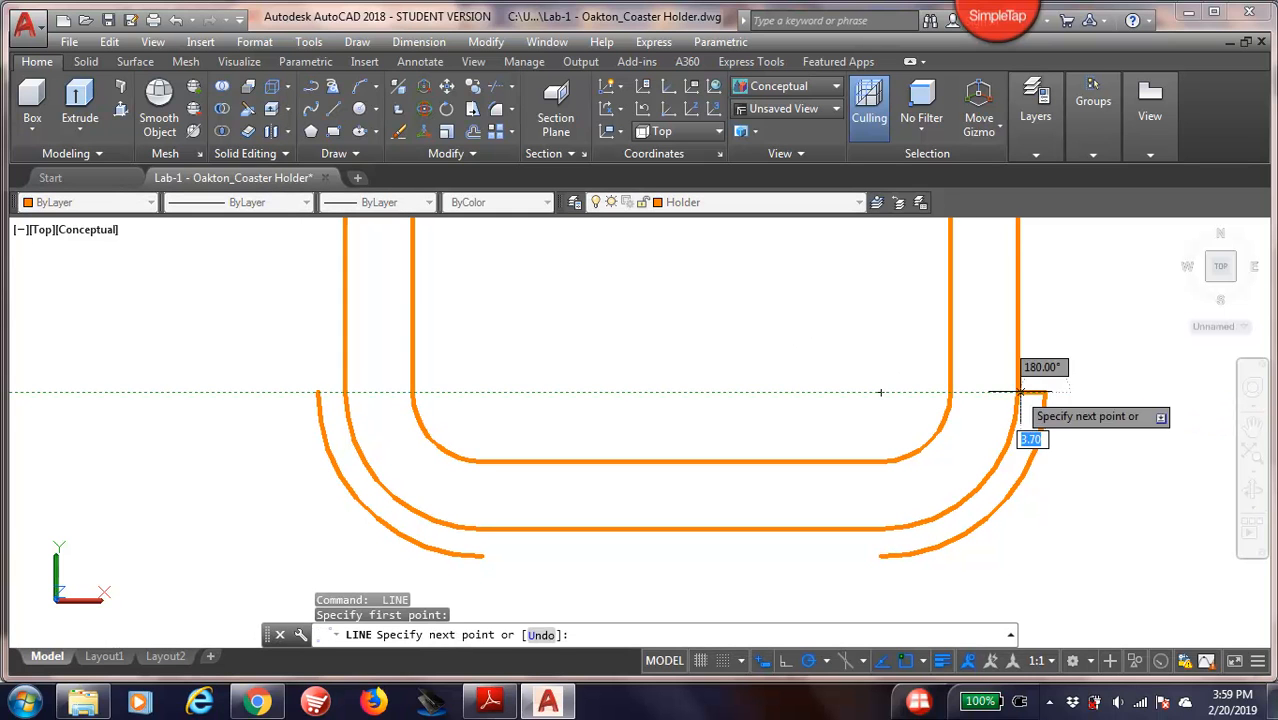
left_click(1017, 393)
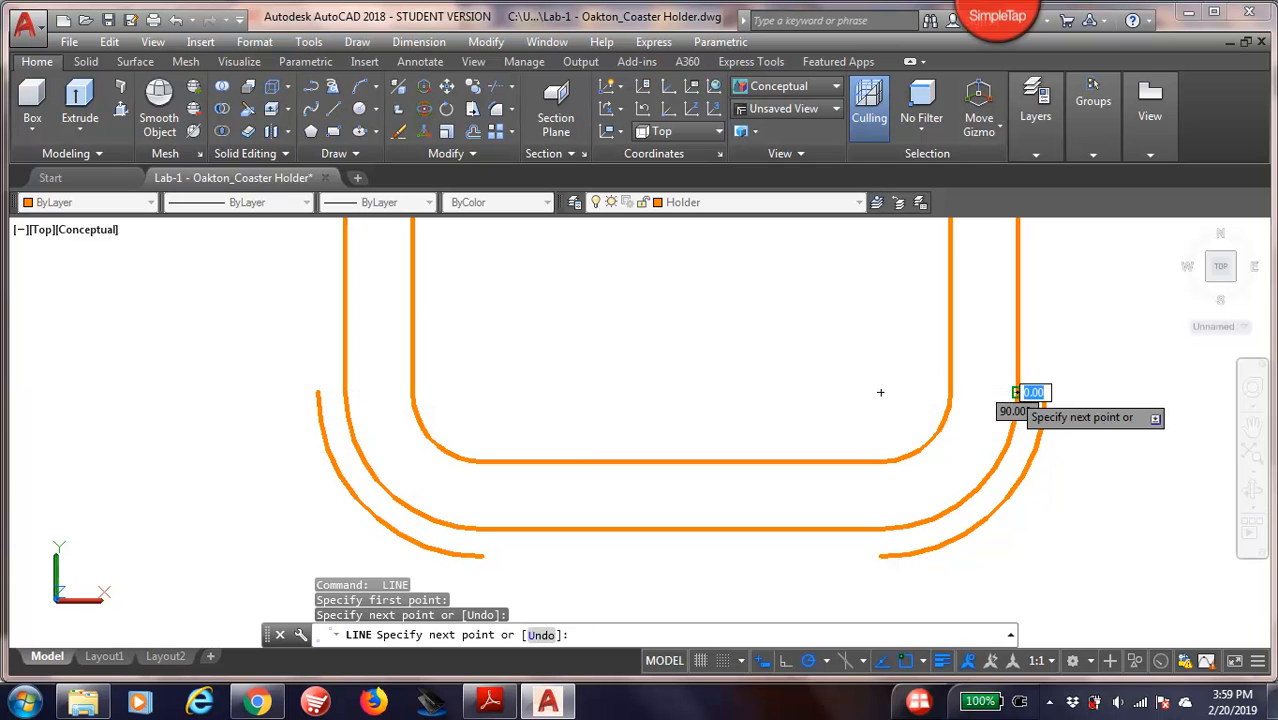
key("Return")
key("Return")
left_click(881, 557)
left_click(880, 528)
key("Return")
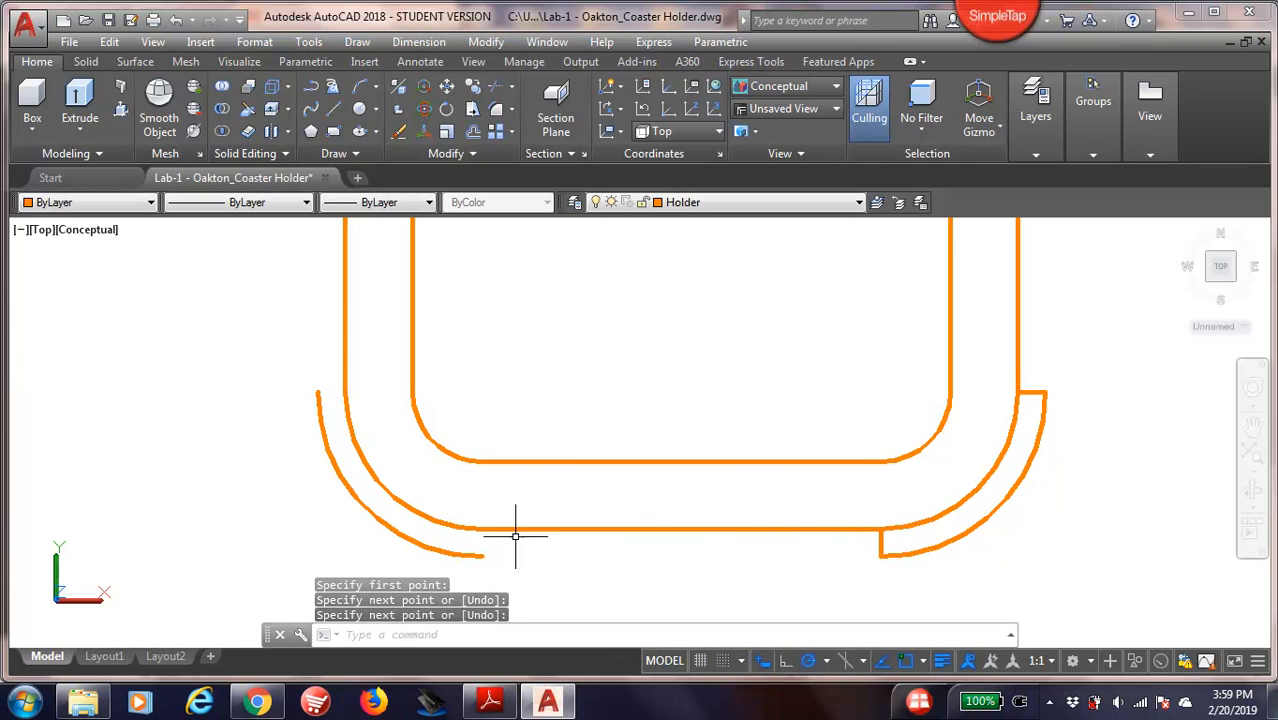
- Draw short lines joining both ends of the lower-left offset arc to the matching ends of the outer outline's arc
key("Return")
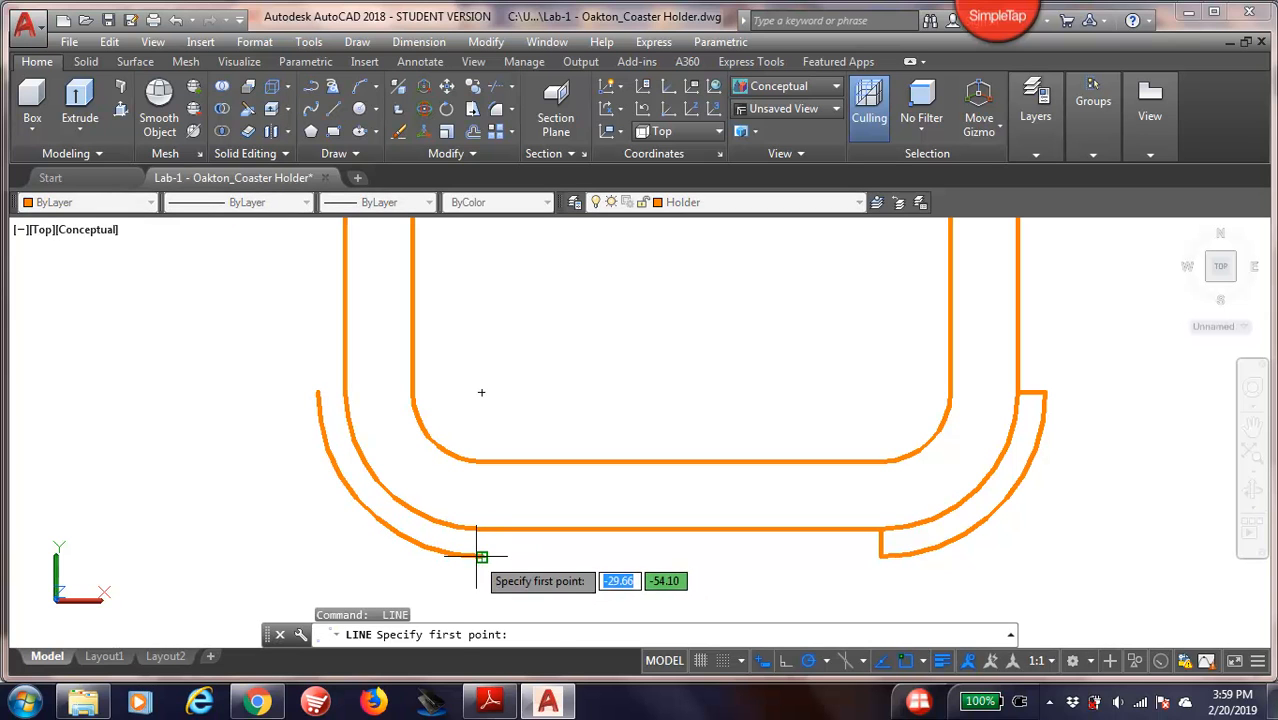
left_click(481, 557)
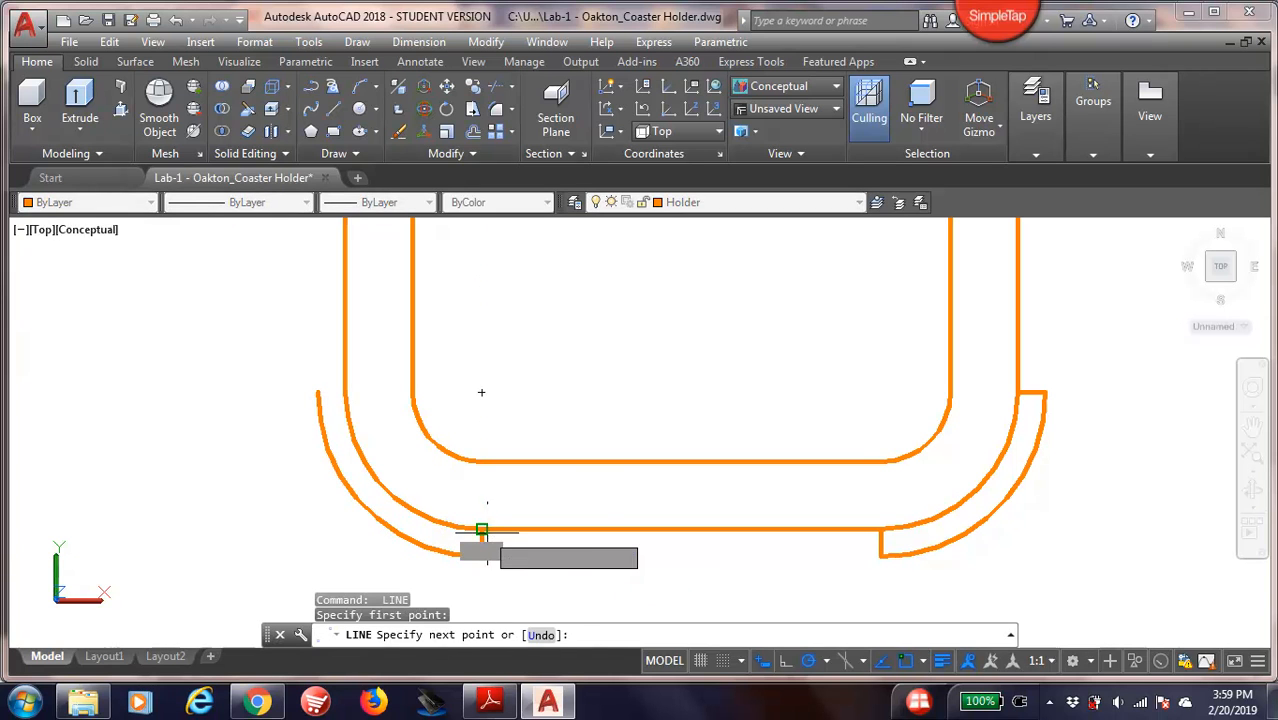
left_click(481, 529)
key("Return")
key("Return")
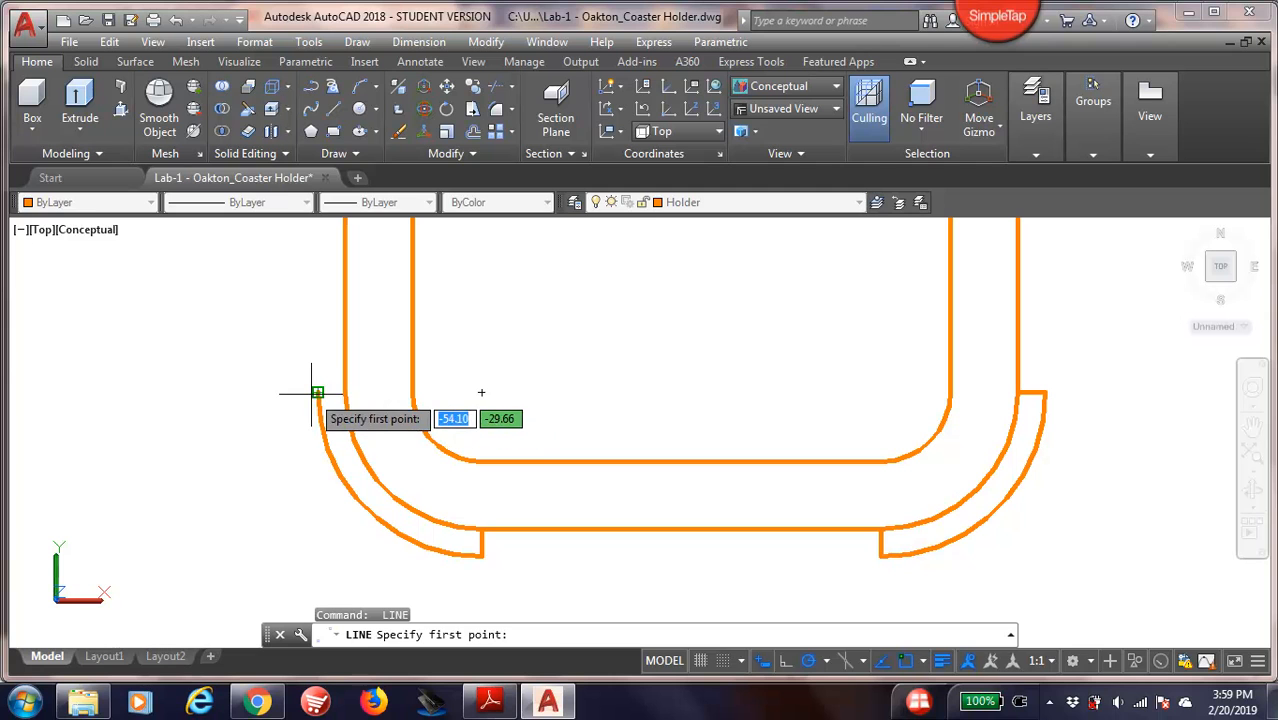
left_click(317, 392)
left_click(345, 392)
key("Return")
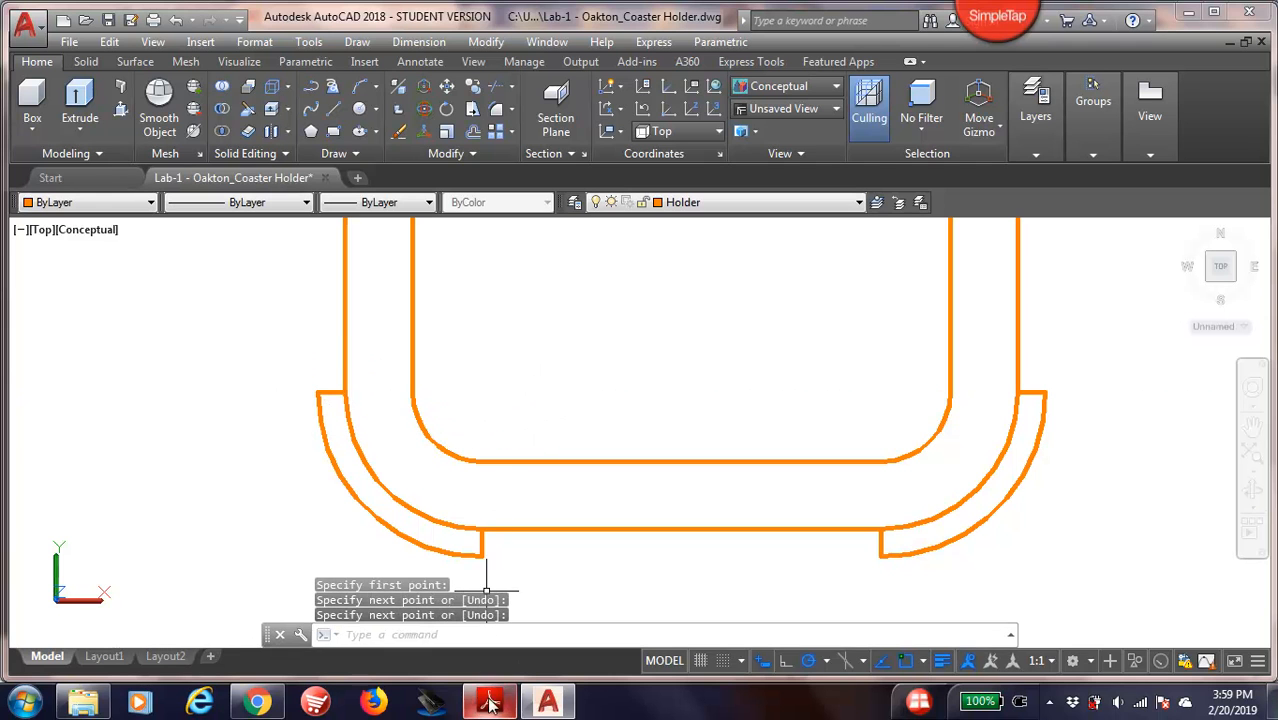
- Check the arc ends in Project-Coasters.pdf, return to AutoCAD, and draw 2.05-radius circles centred on the lower-left arc's two short end lines
key("alt+Tab")
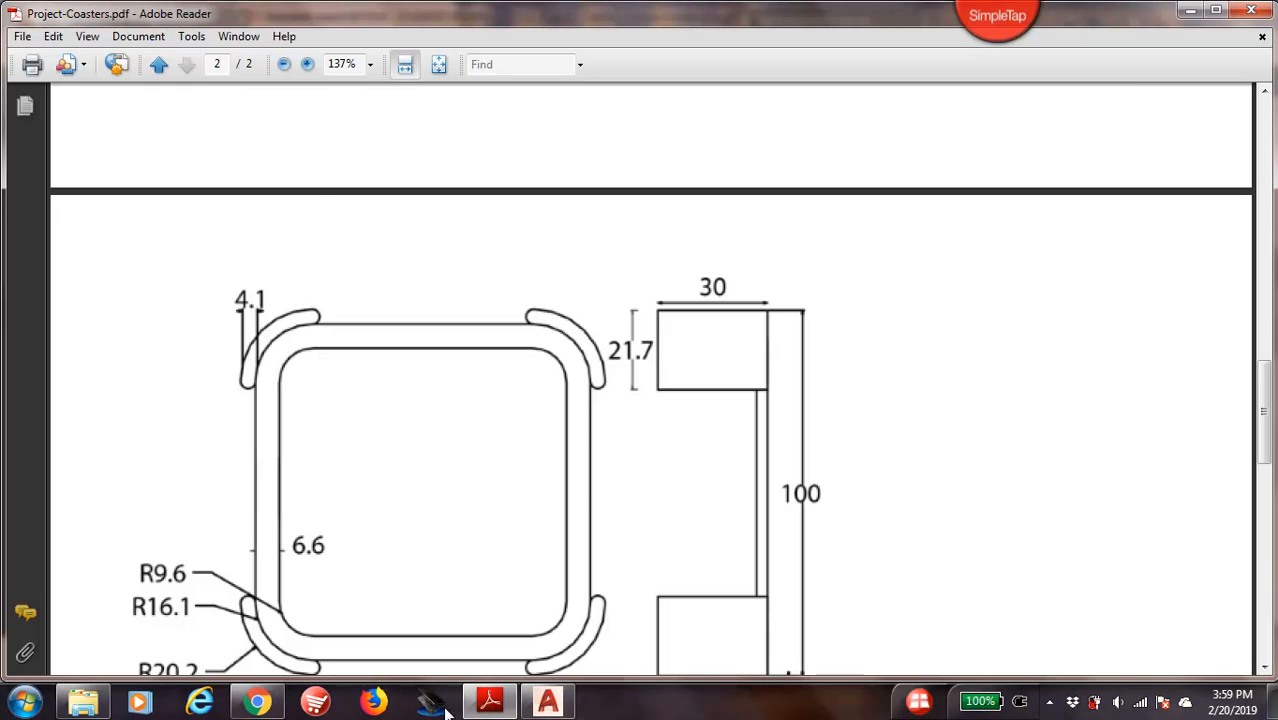
left_click(548, 703)
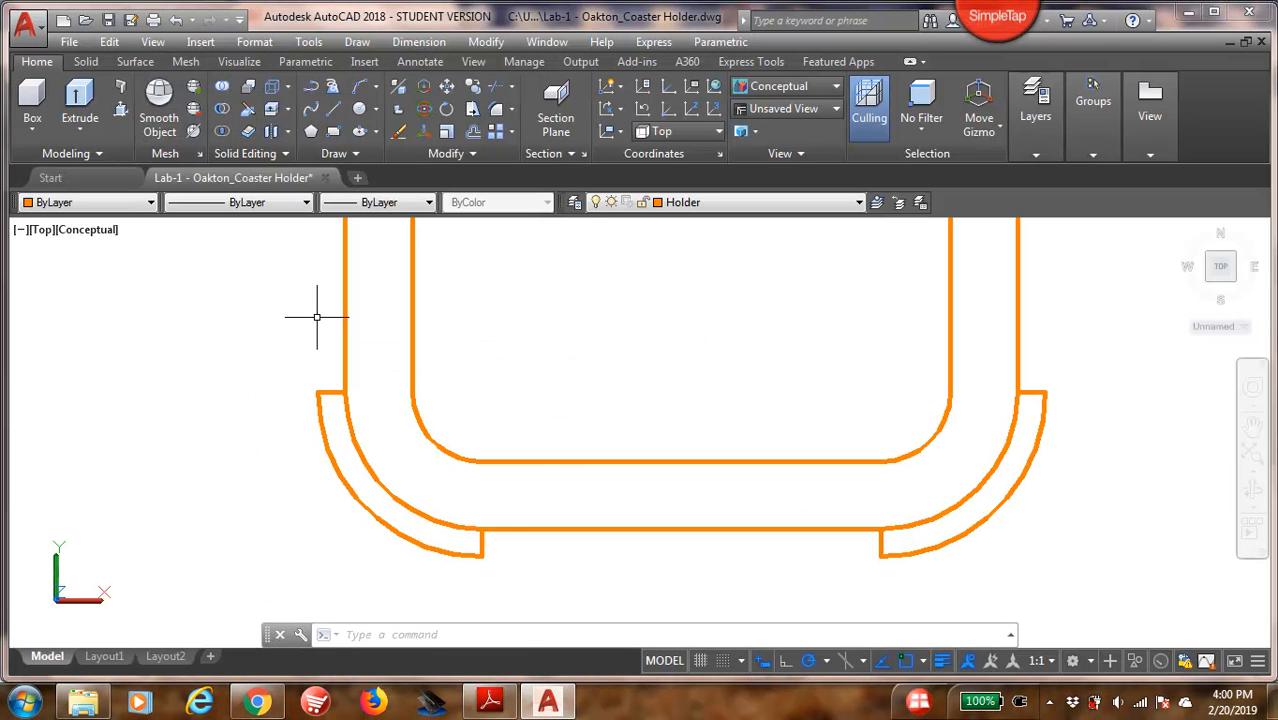
left_click(359, 108)
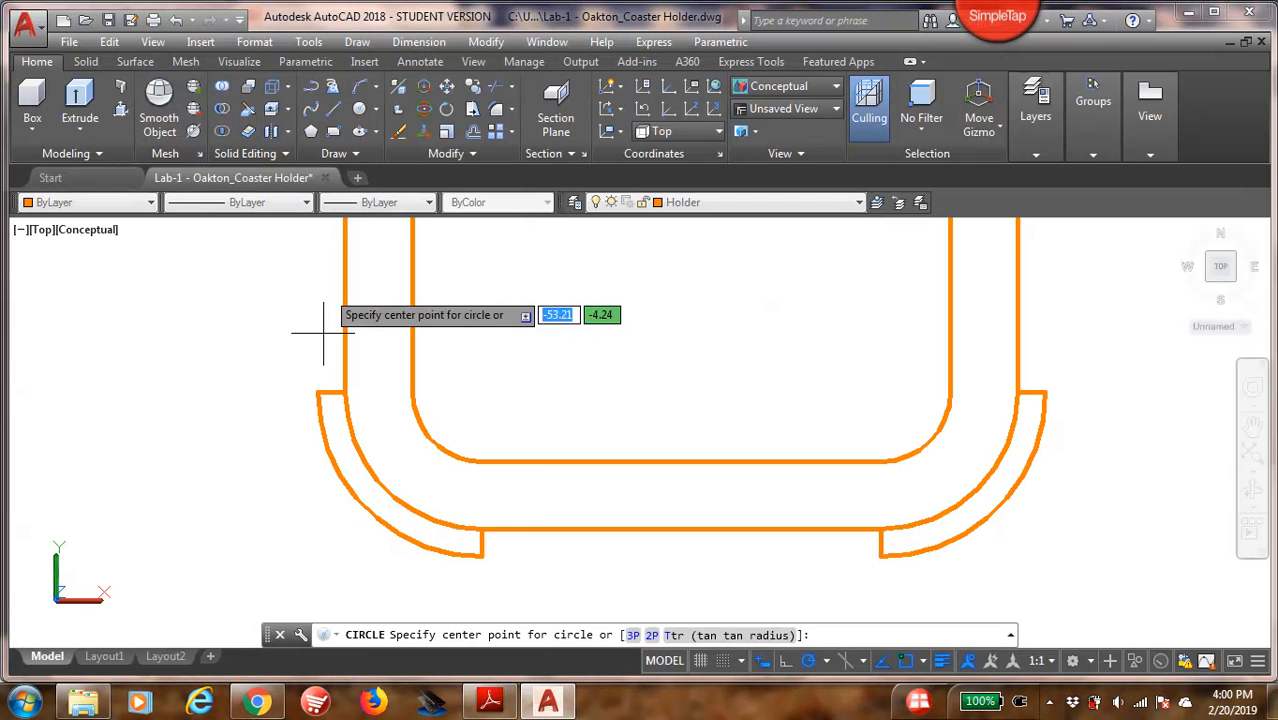
left_click(331, 392)
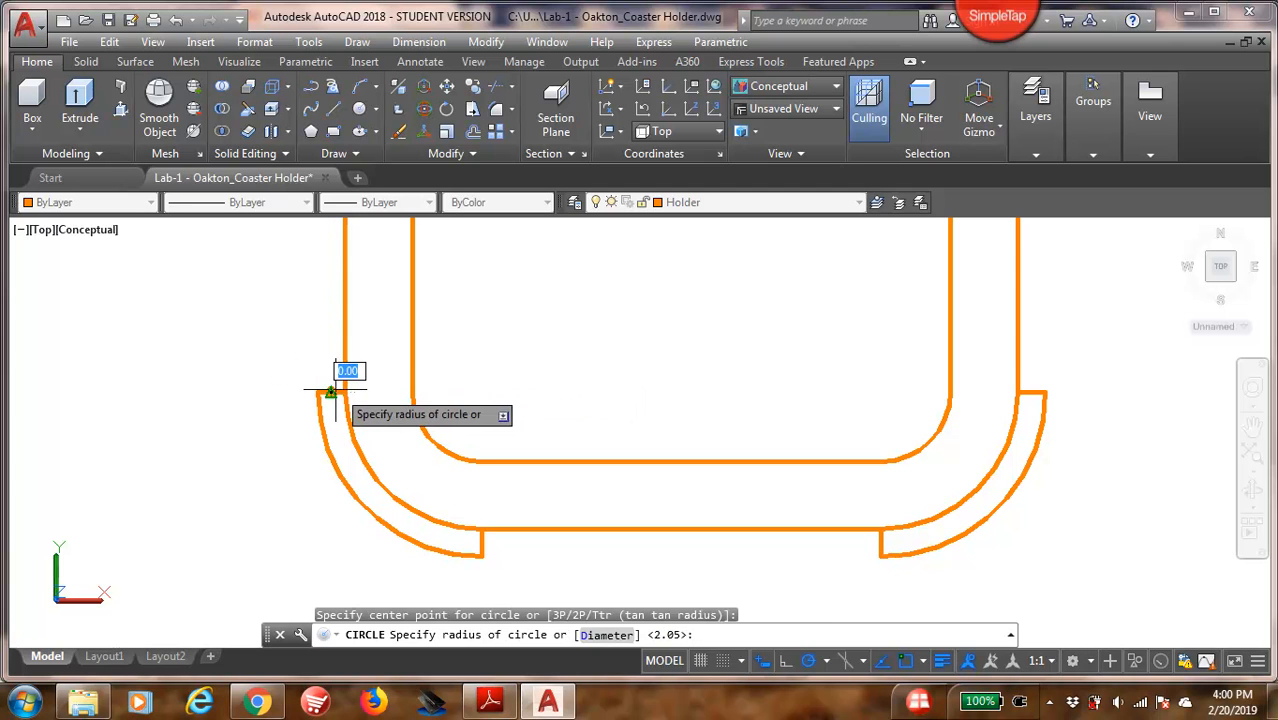
left_click(345, 392)
key("Return")
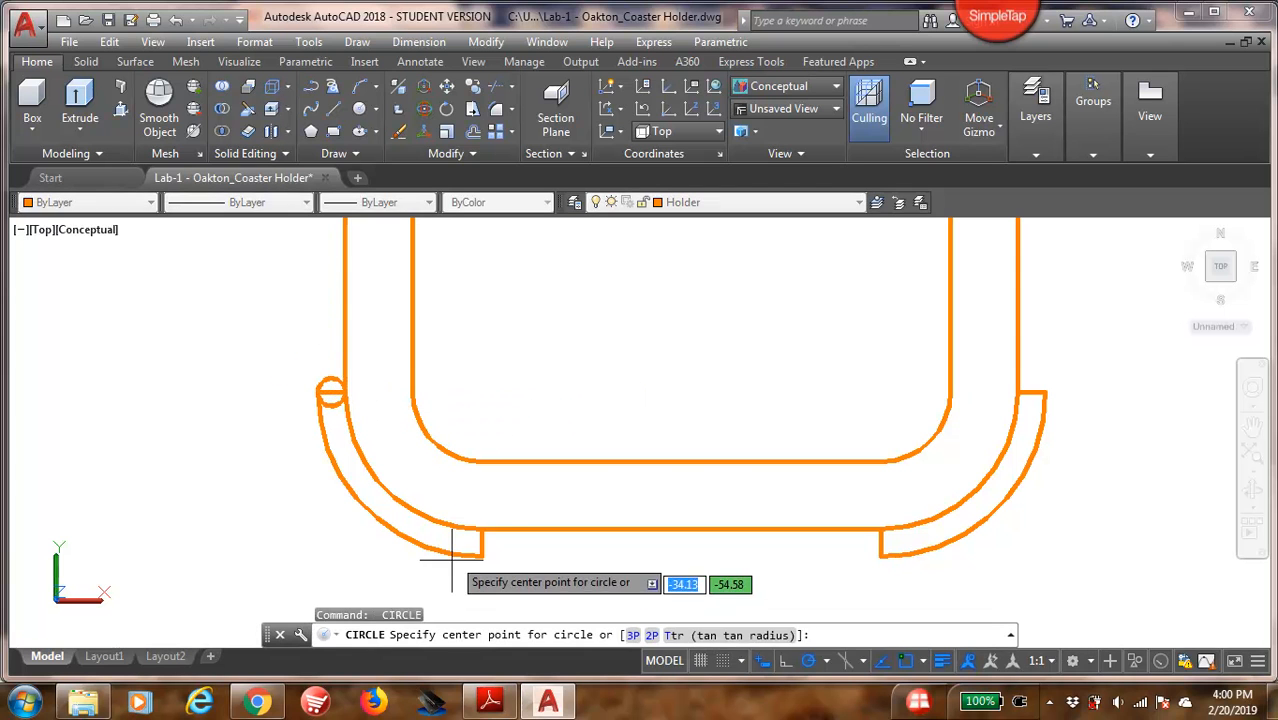
key("Return")
left_click(481, 542)
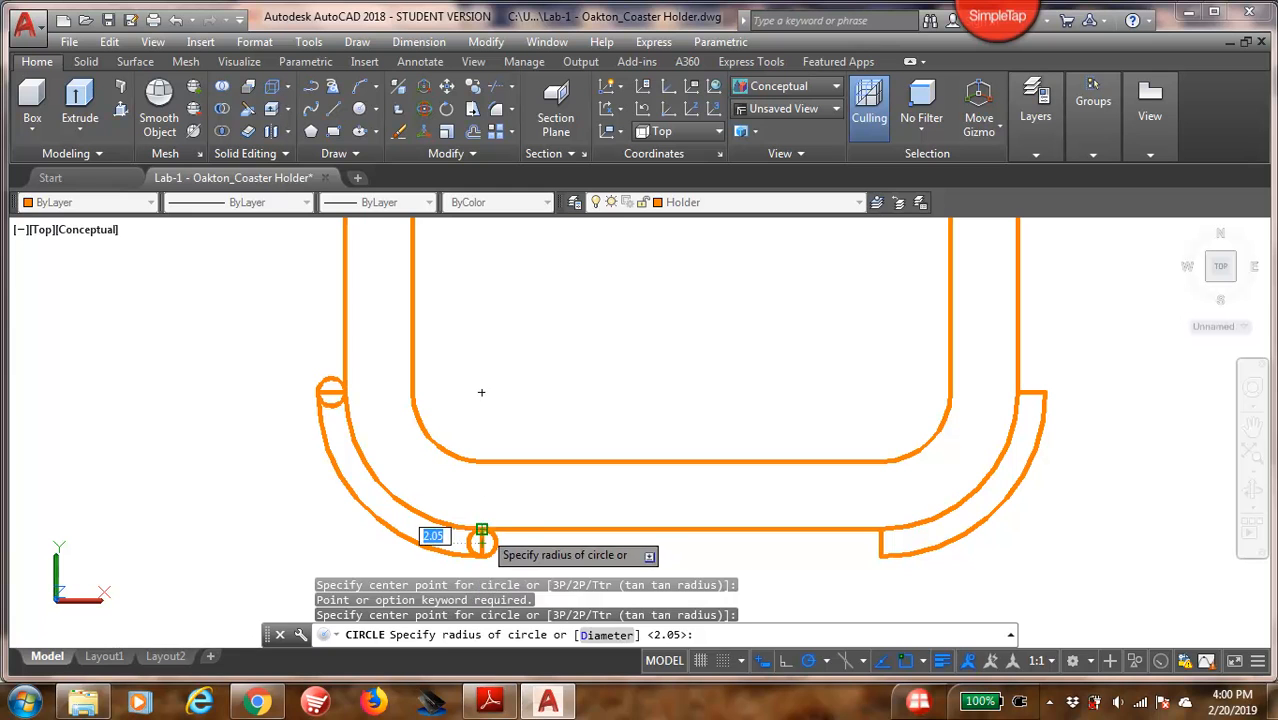
left_click(497, 537)
- Draw 2.05-radius circles centred on the midpoints of the lower-right arc's two short end lines
key("Return")
key("Return")
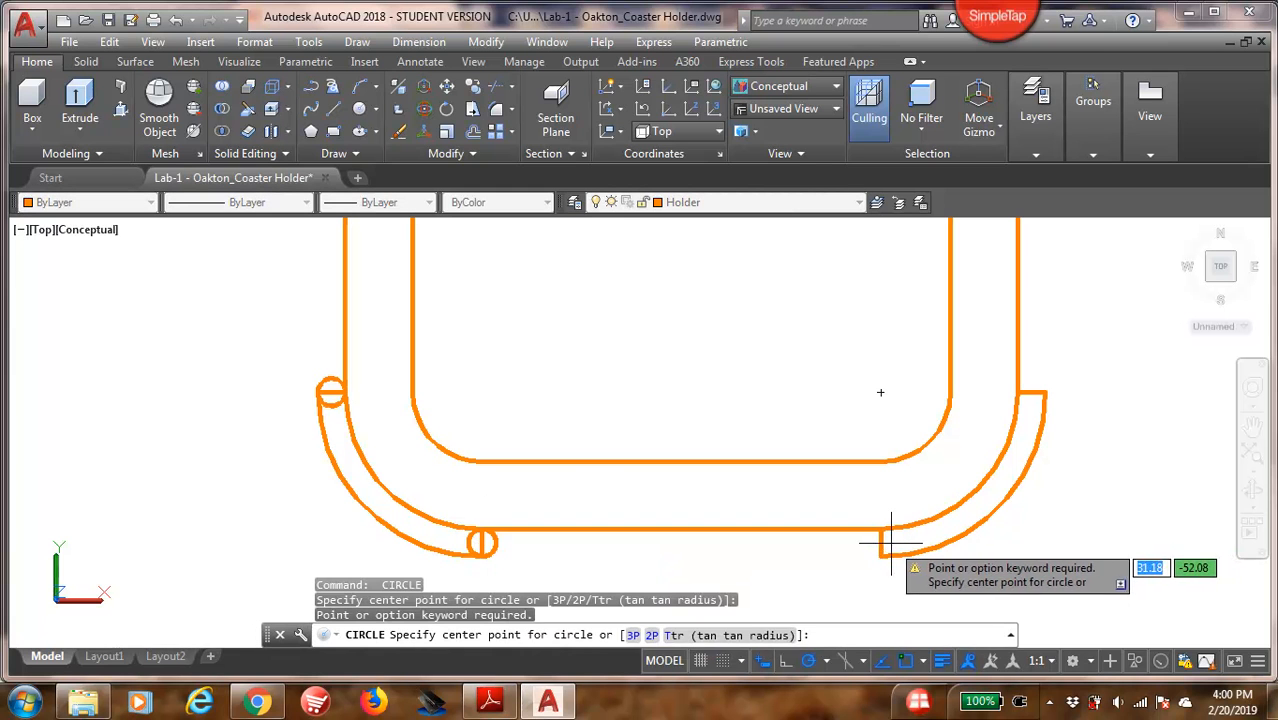
left_click(881, 540)
left_click(884, 533)
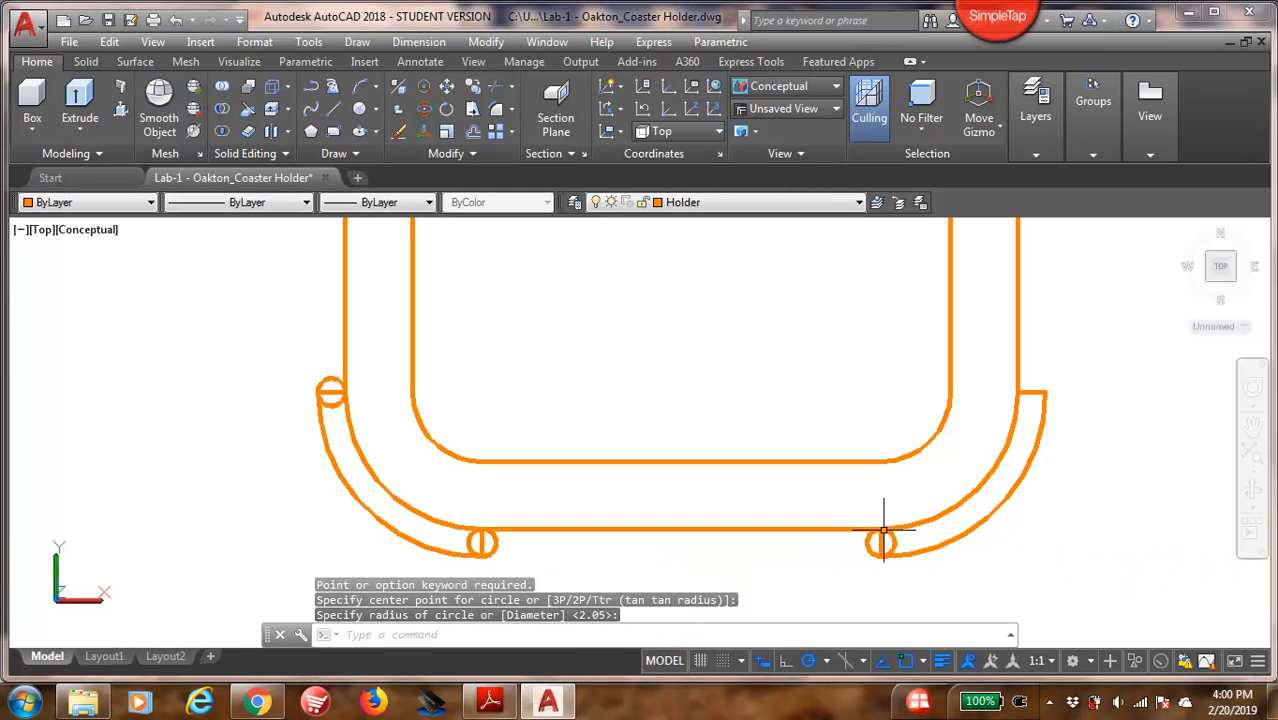
key("Return")
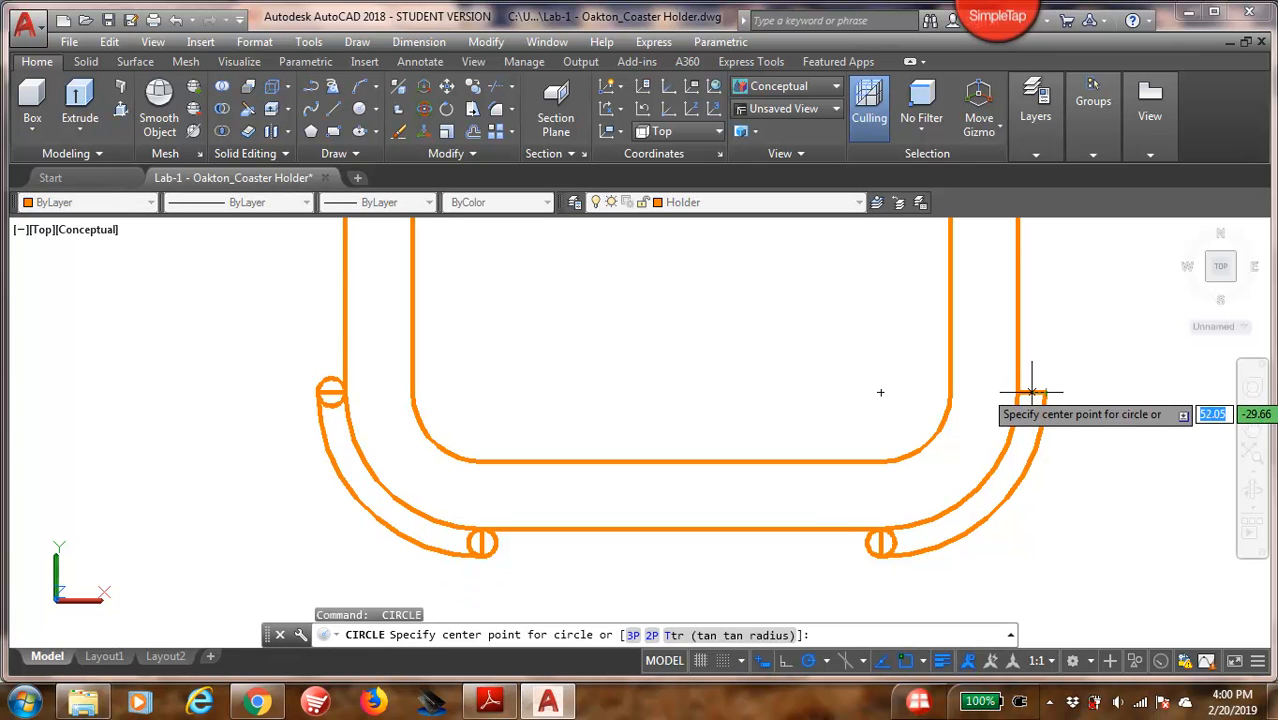
left_click(1028, 392)
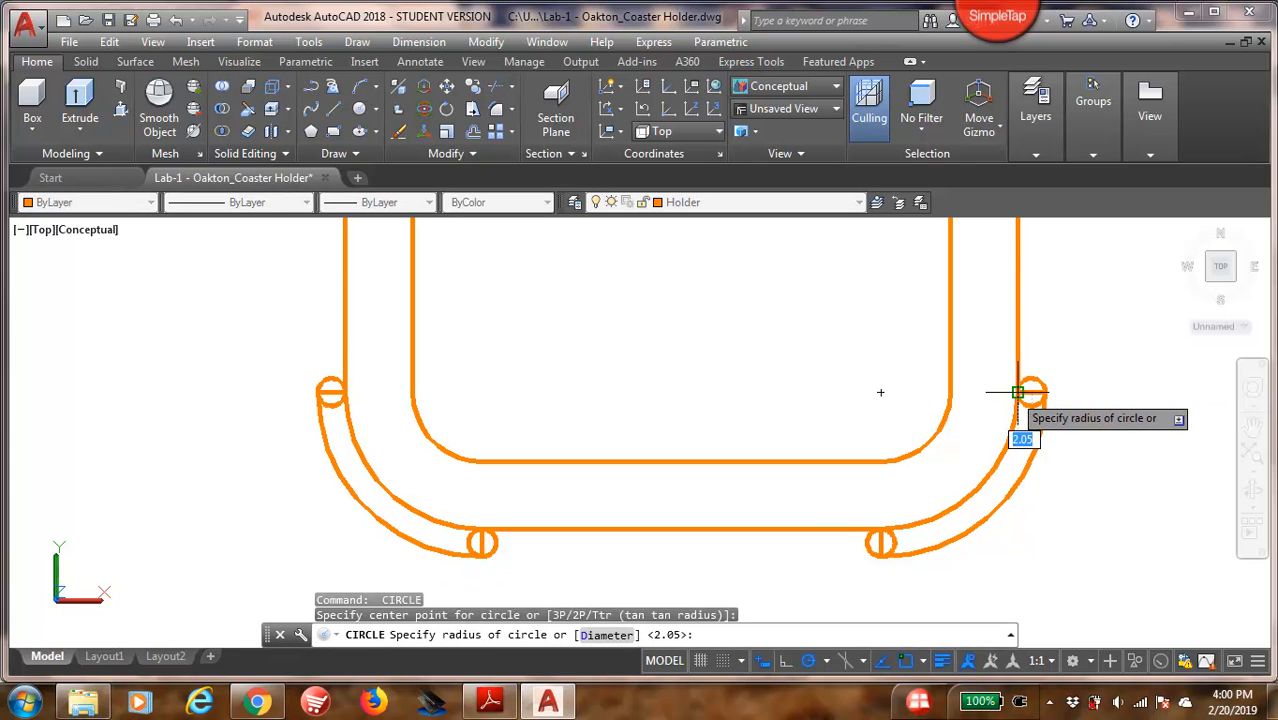
left_click(1017, 392)
- Draw 2.05-radius circles centred on the midpoints of the upper-right arc's two short end lines
middle_click_drag(931, 308, 745, 584)
key("Return")
left_click(817, 390)
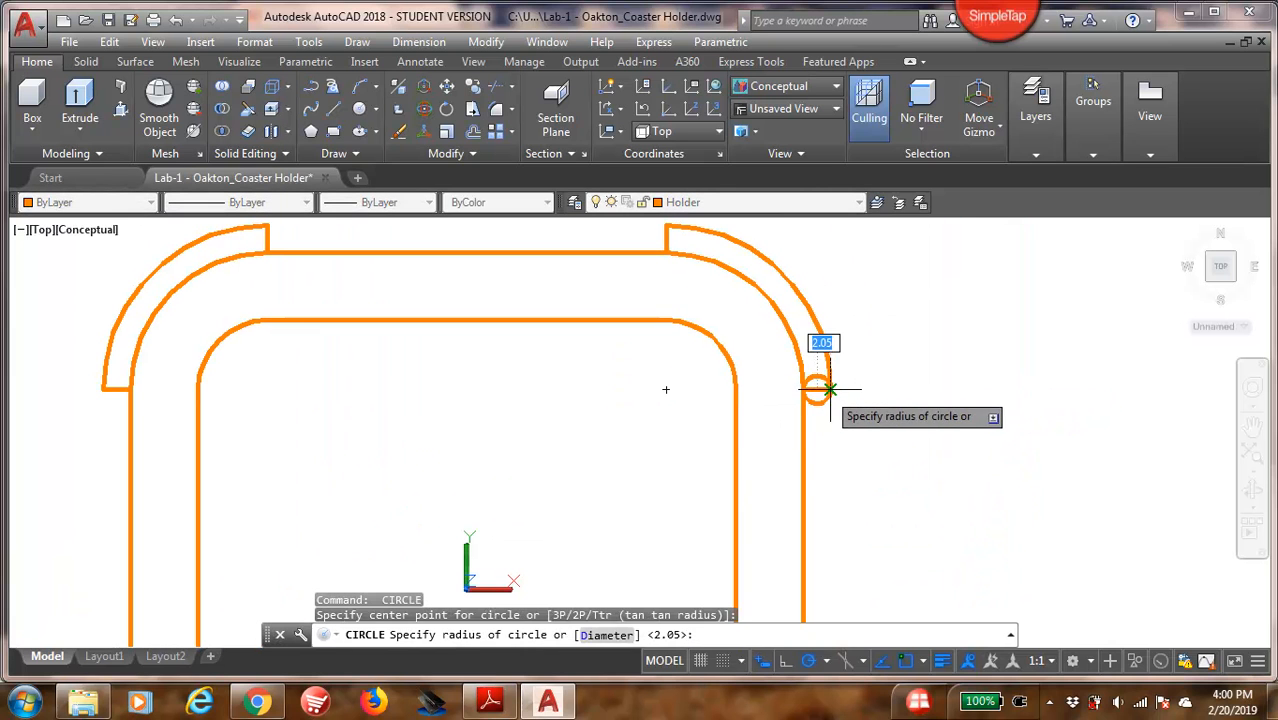
left_click(830, 389)
key("Return")
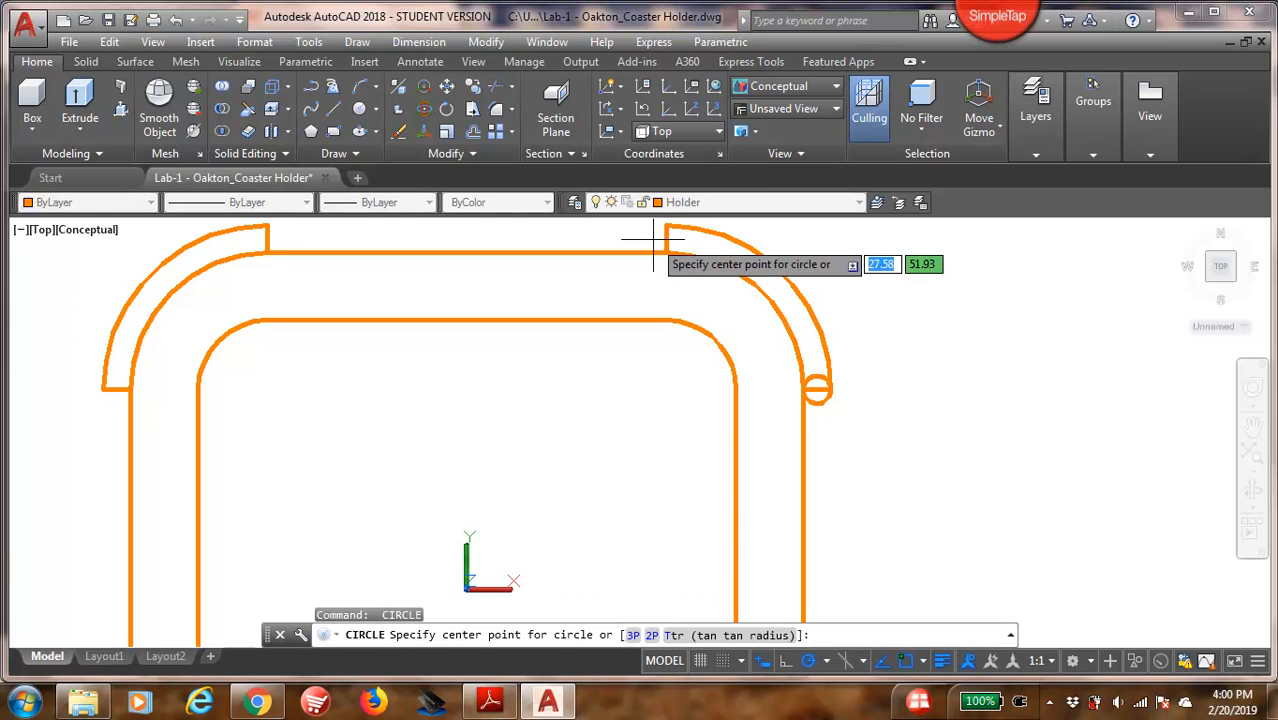
left_click(666, 237)
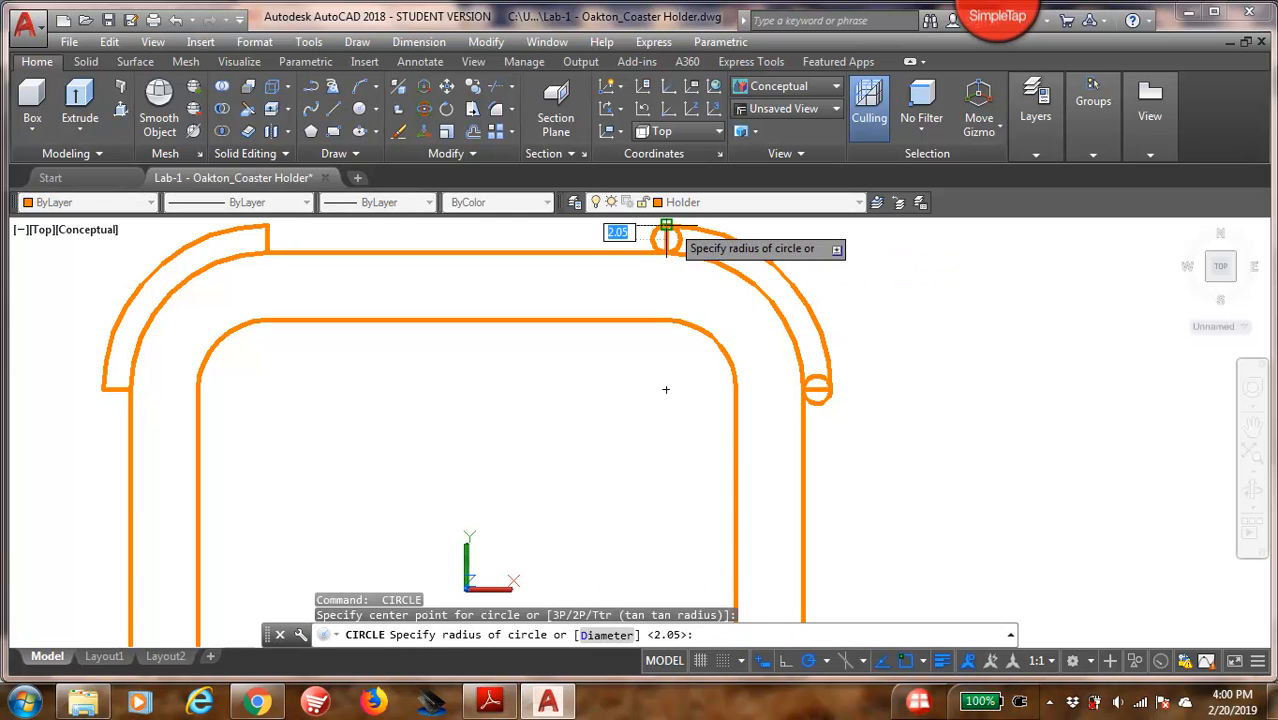
key("Return")
- Draw 2.05-radius circles centred on the midpoints of the upper-left arc's two short end lines
key("Return")
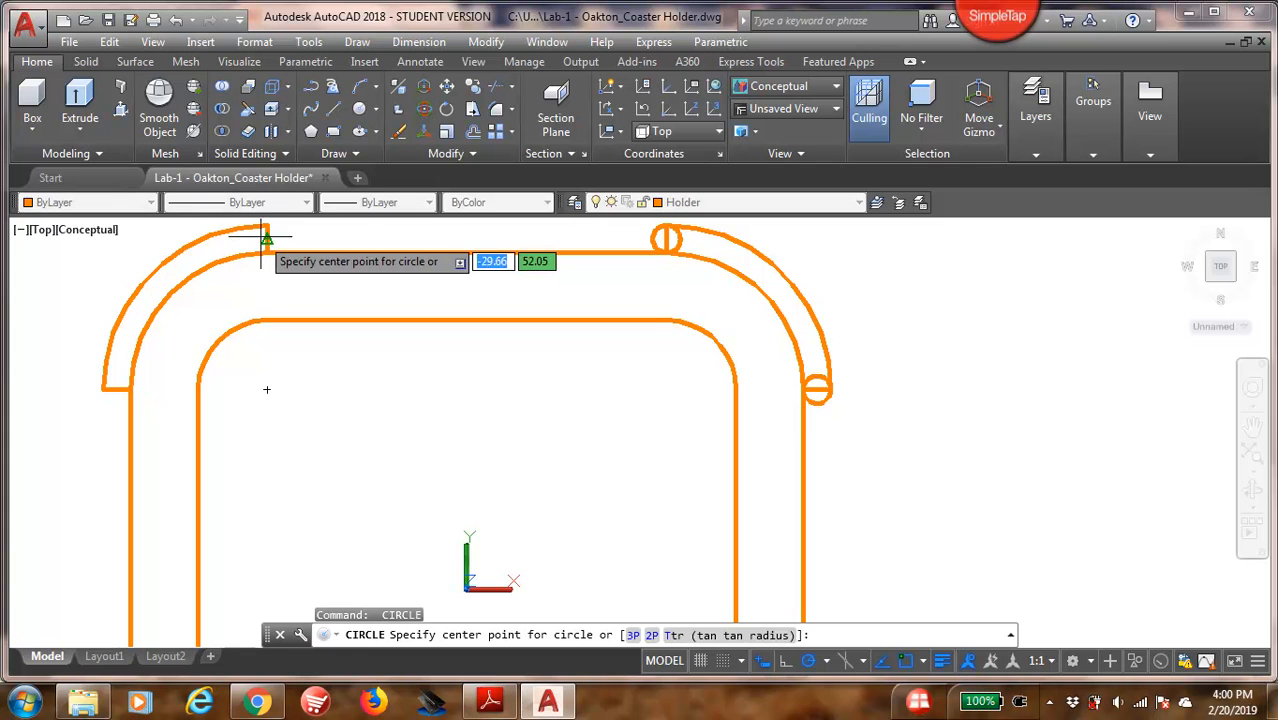
left_click(267, 238)
key("Return")
key("Return")
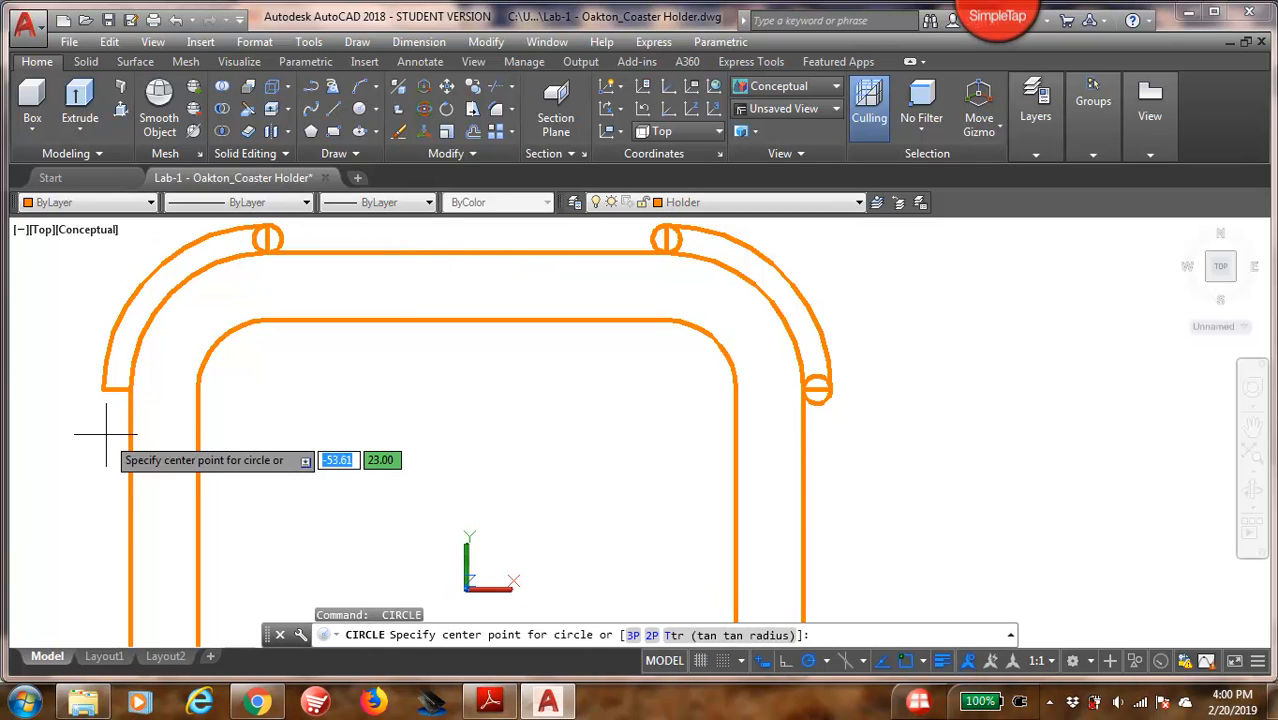
left_click(116, 389)
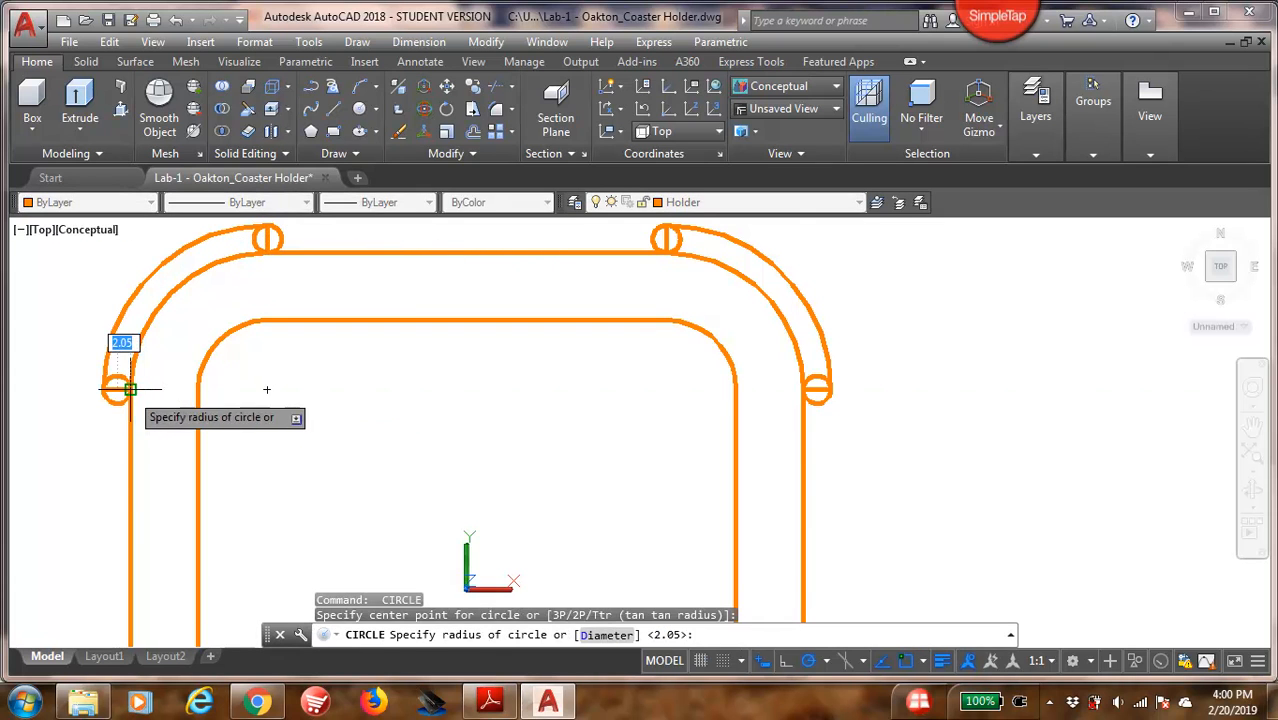
key("Return")
key("Return")
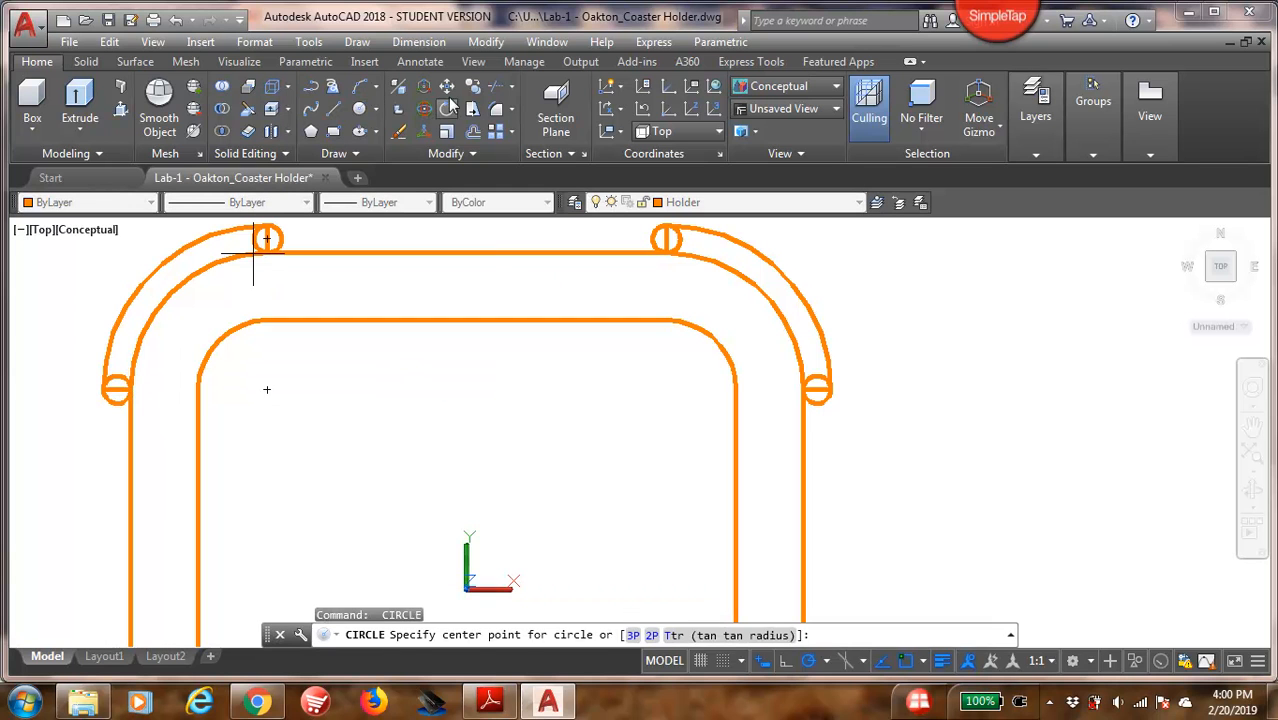
- Trim away the inner halves of the end circles on the upper-left and upper-right corner arcs, using all objects as cutting edges
left_click(499, 89)
key("Return")
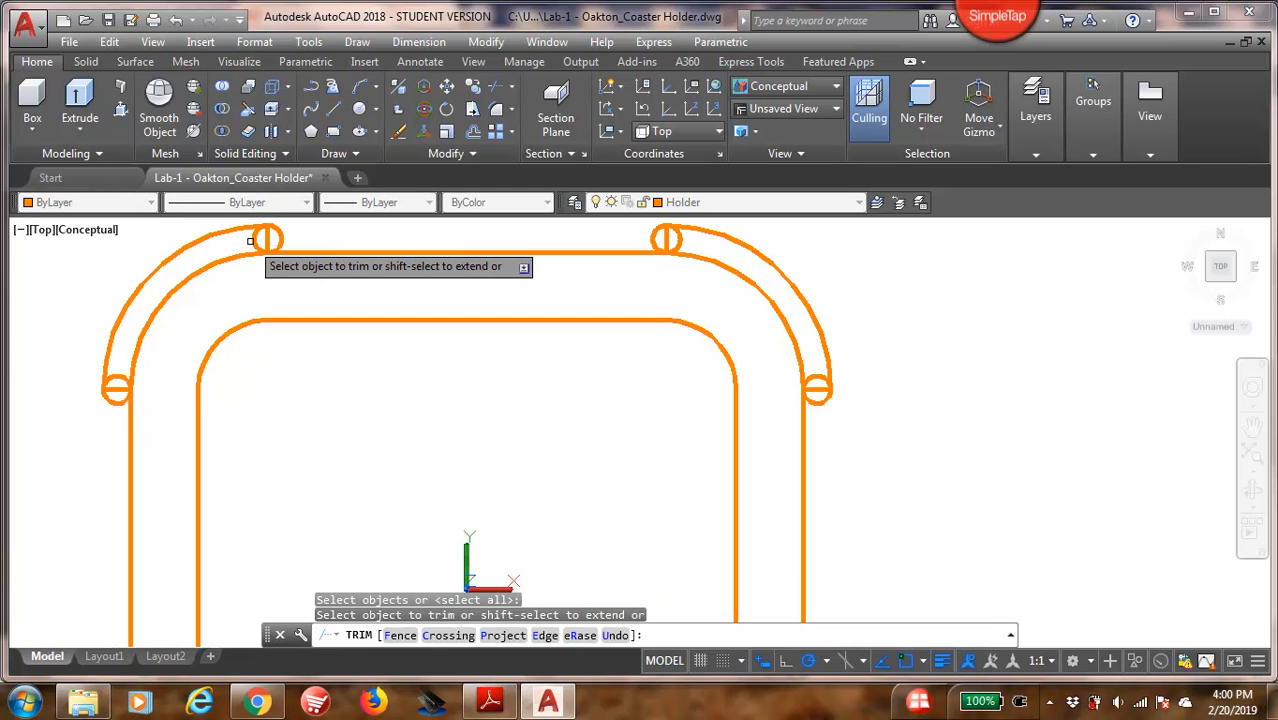
left_click(115, 377)
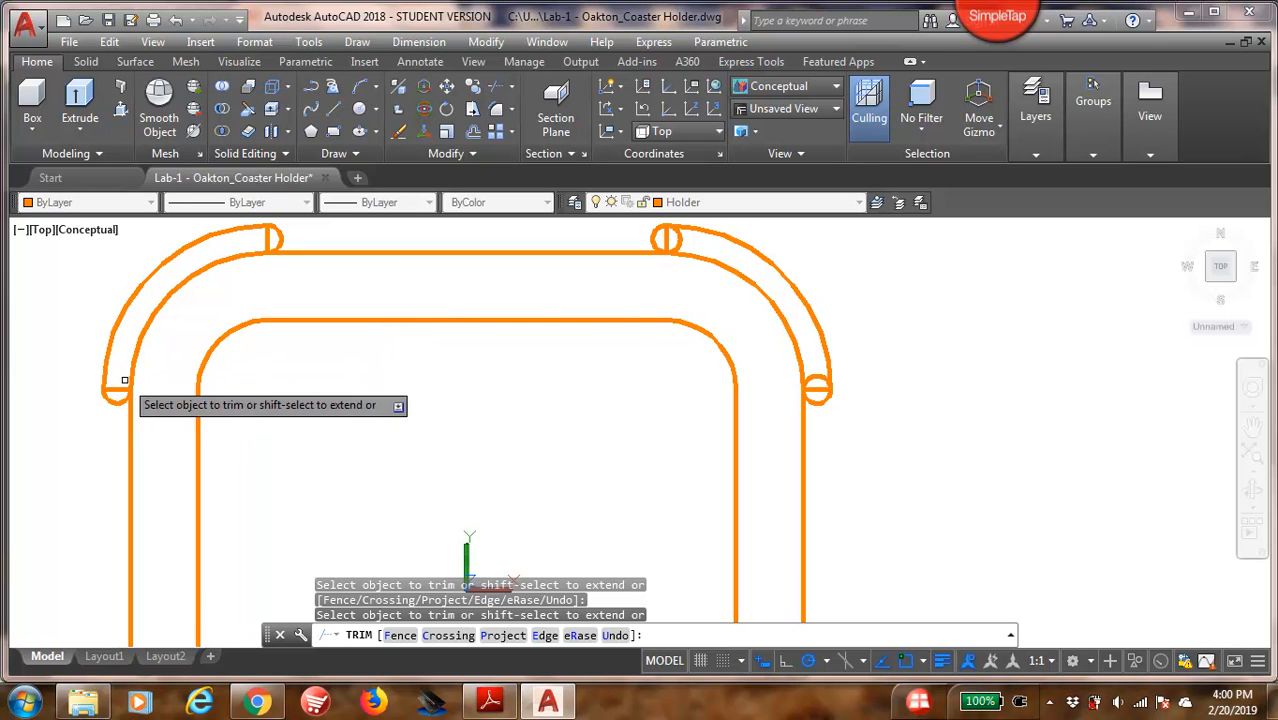
left_click(124, 376)
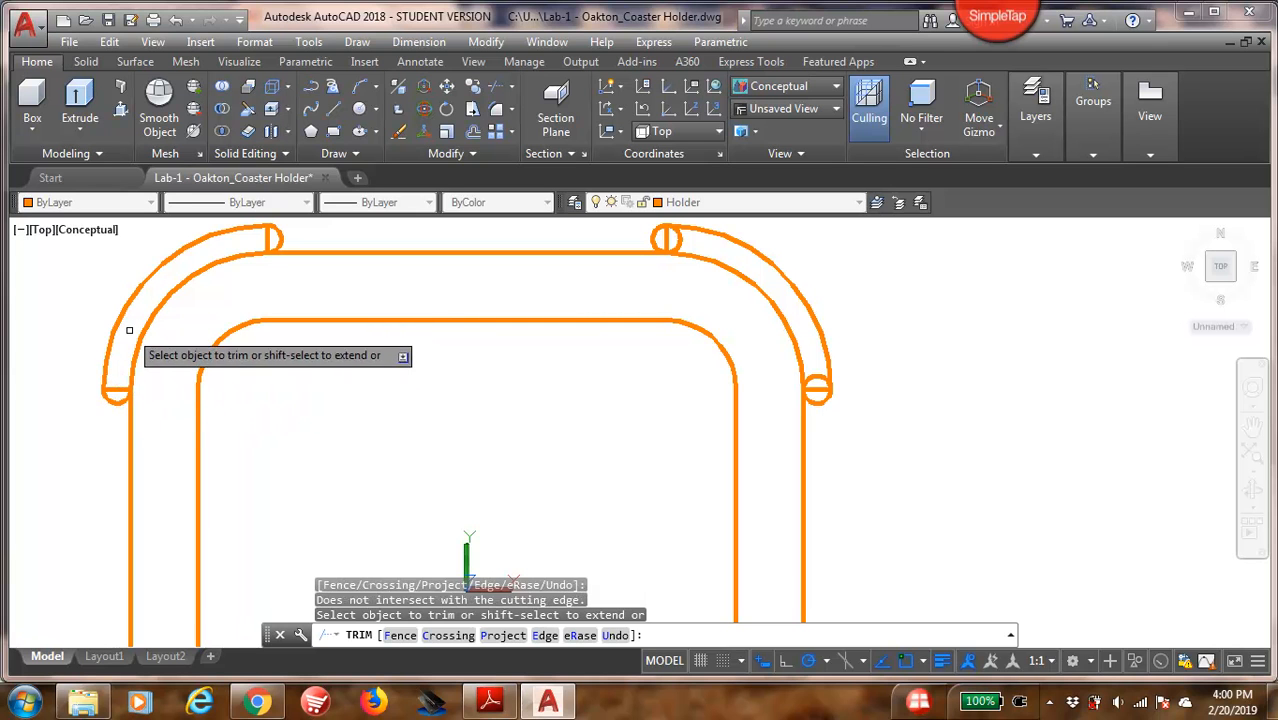
left_click(681, 240)
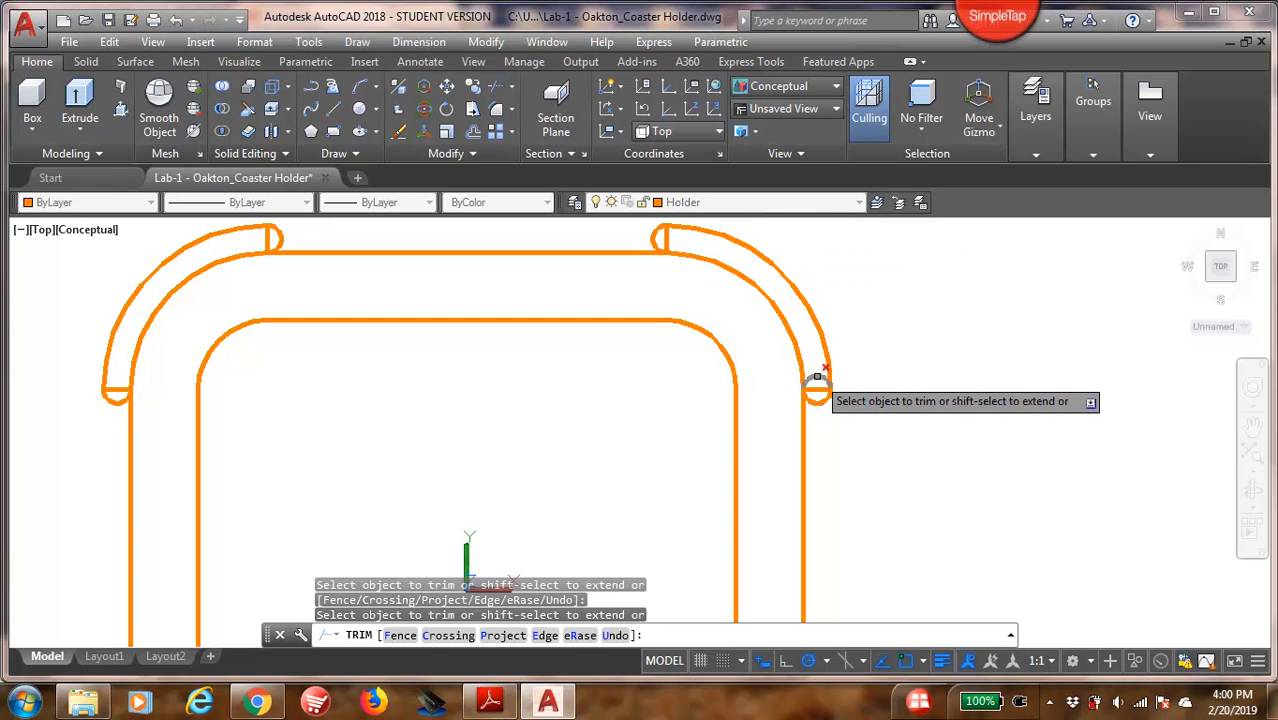
- Trim away the inner halves of the remaining end circles on the lower-right and lower-left corner arcs
middle_click_drag(745, 497, 744, 226)
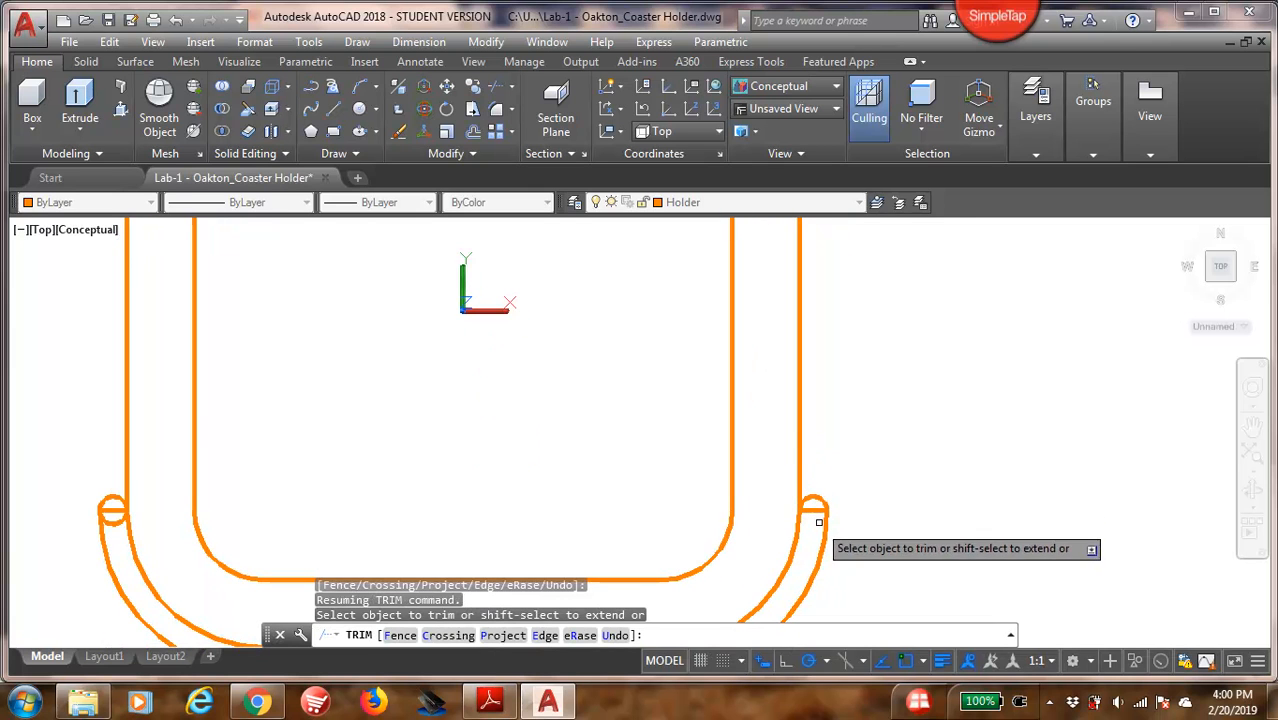
middle_click_drag(548, 513, 653, 330)
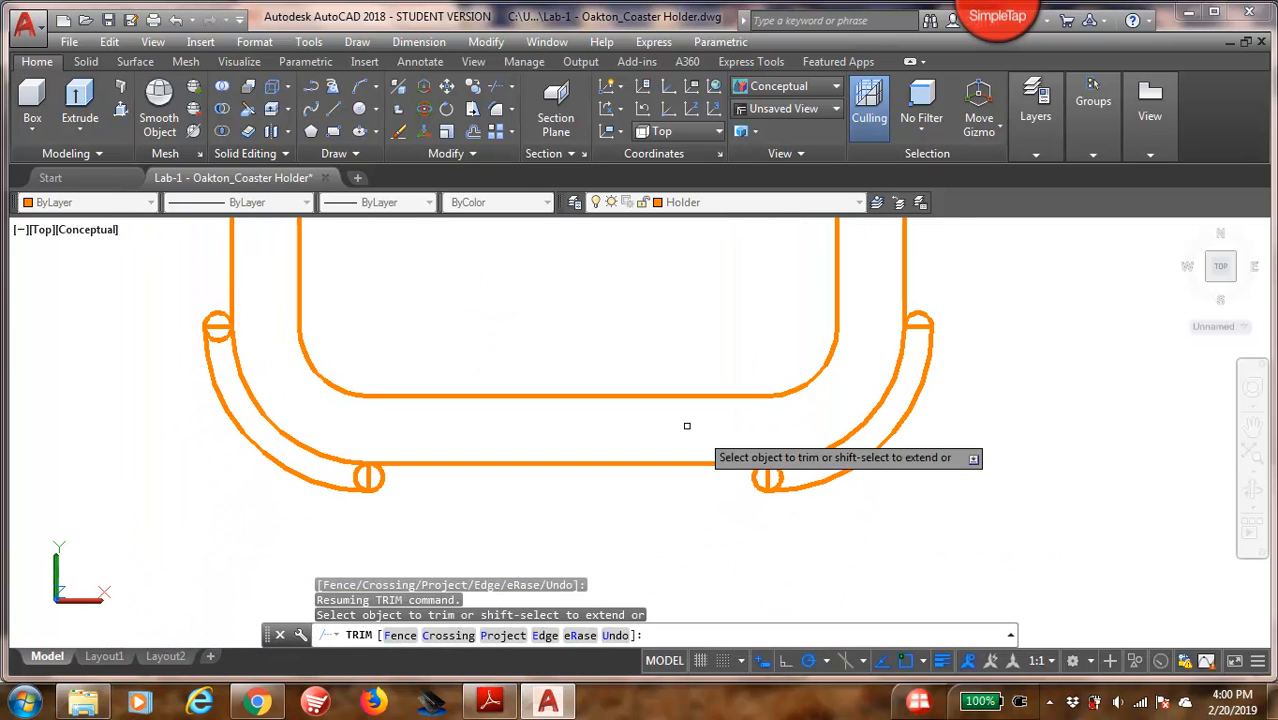
left_click(782, 478)
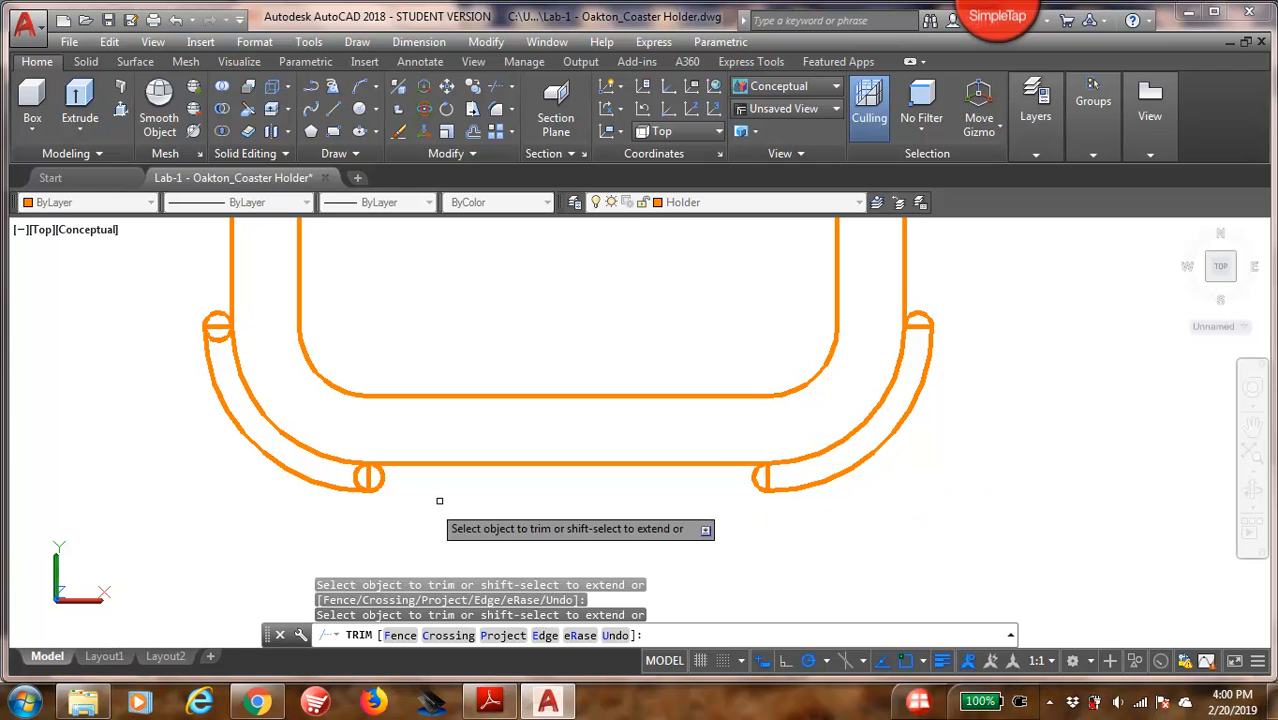
left_click(365, 478)
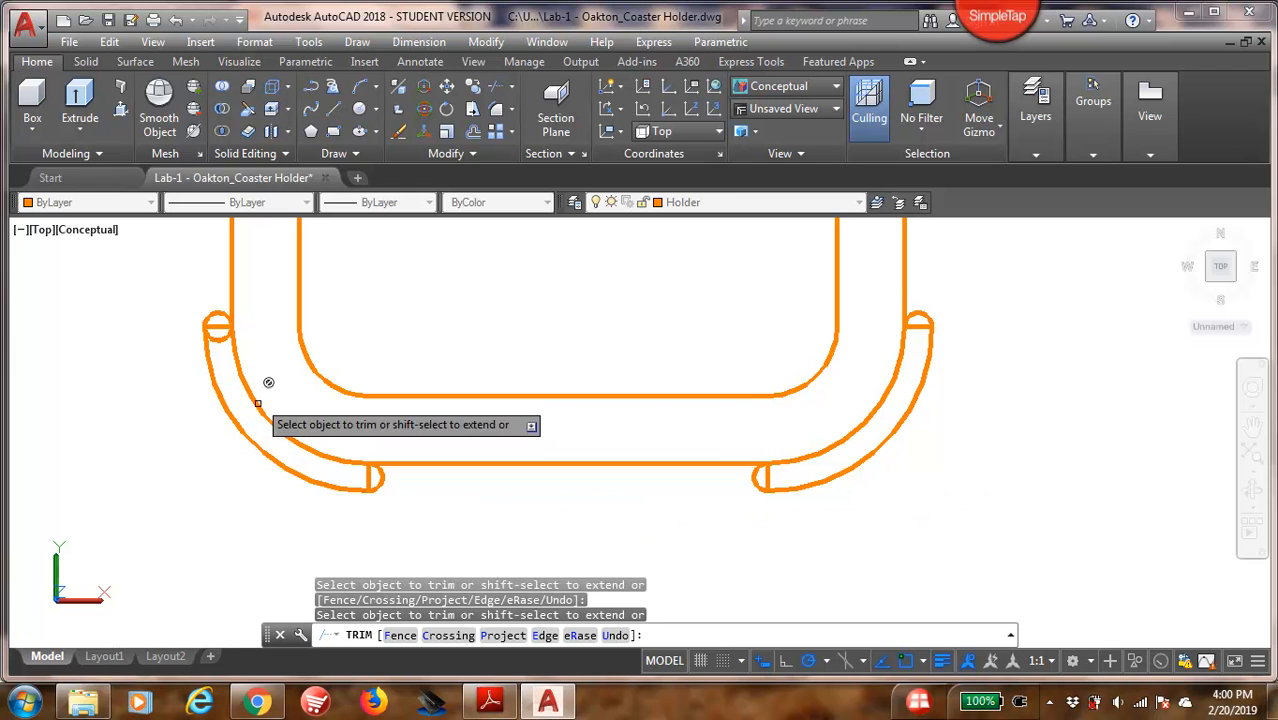
left_click(216, 338)
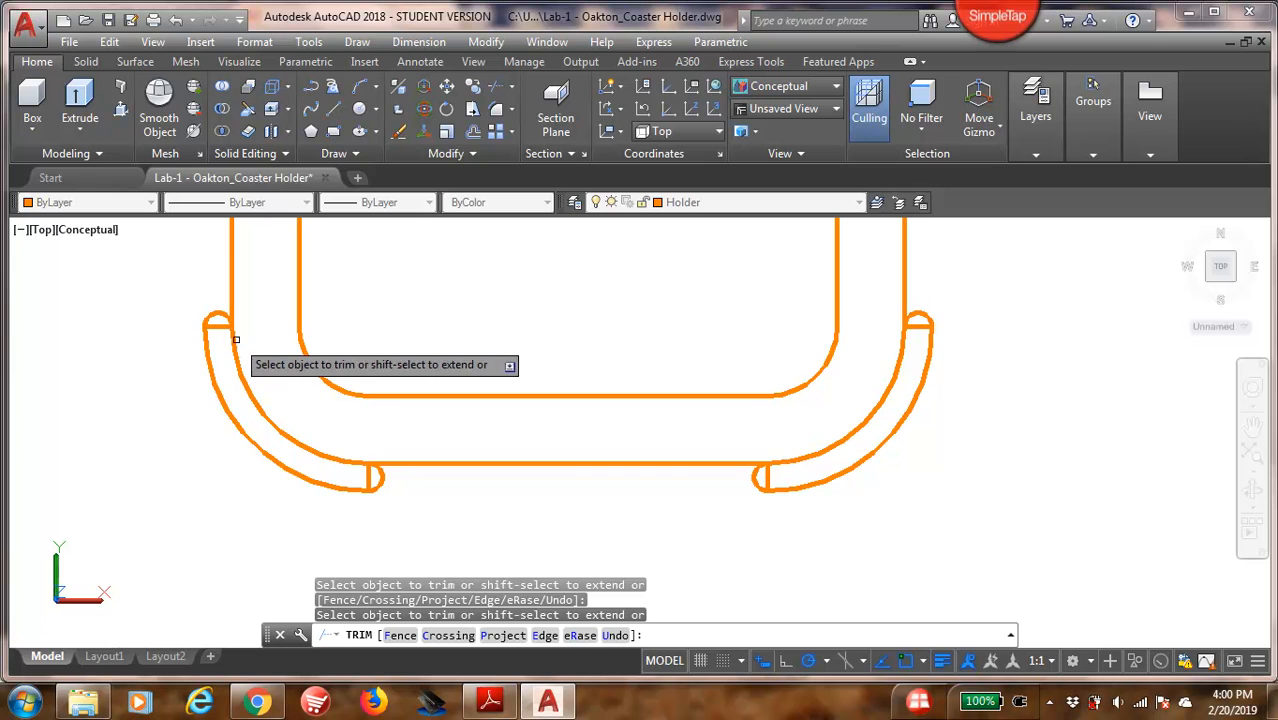
key("Return")
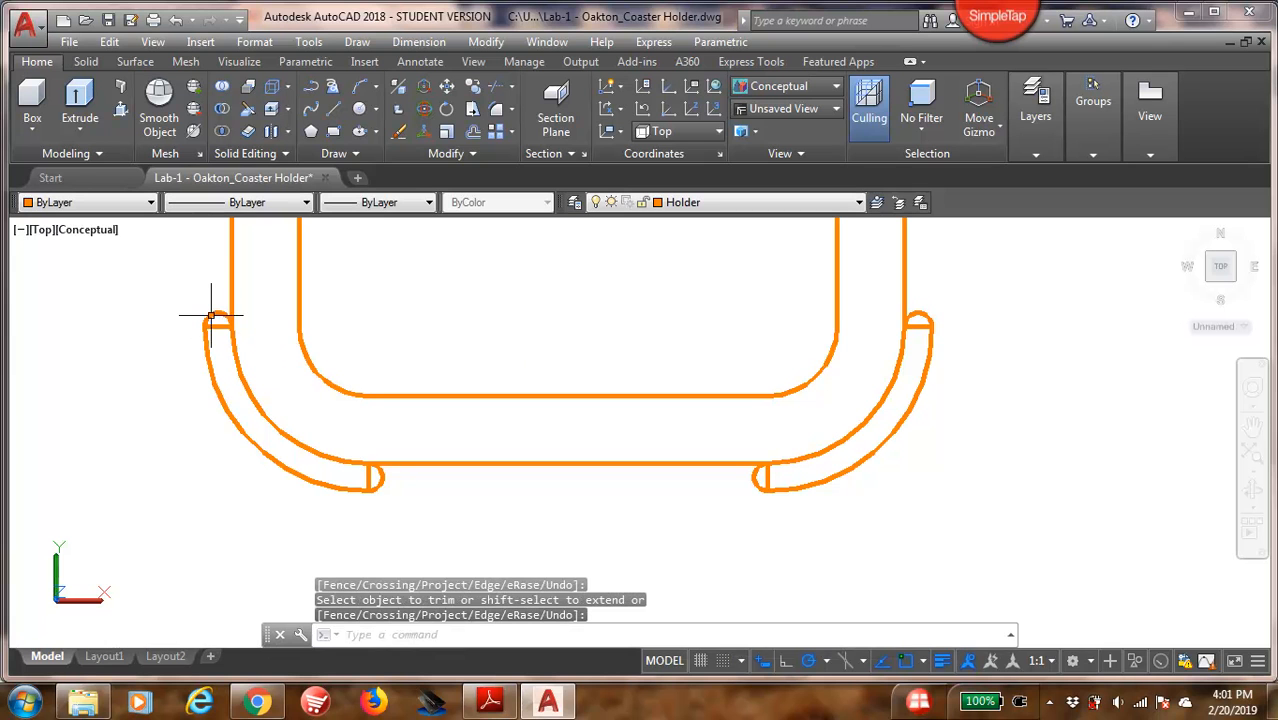
- Erase the four short end lines on the lower-left and lower-right corner arcs
left_click(398, 132)
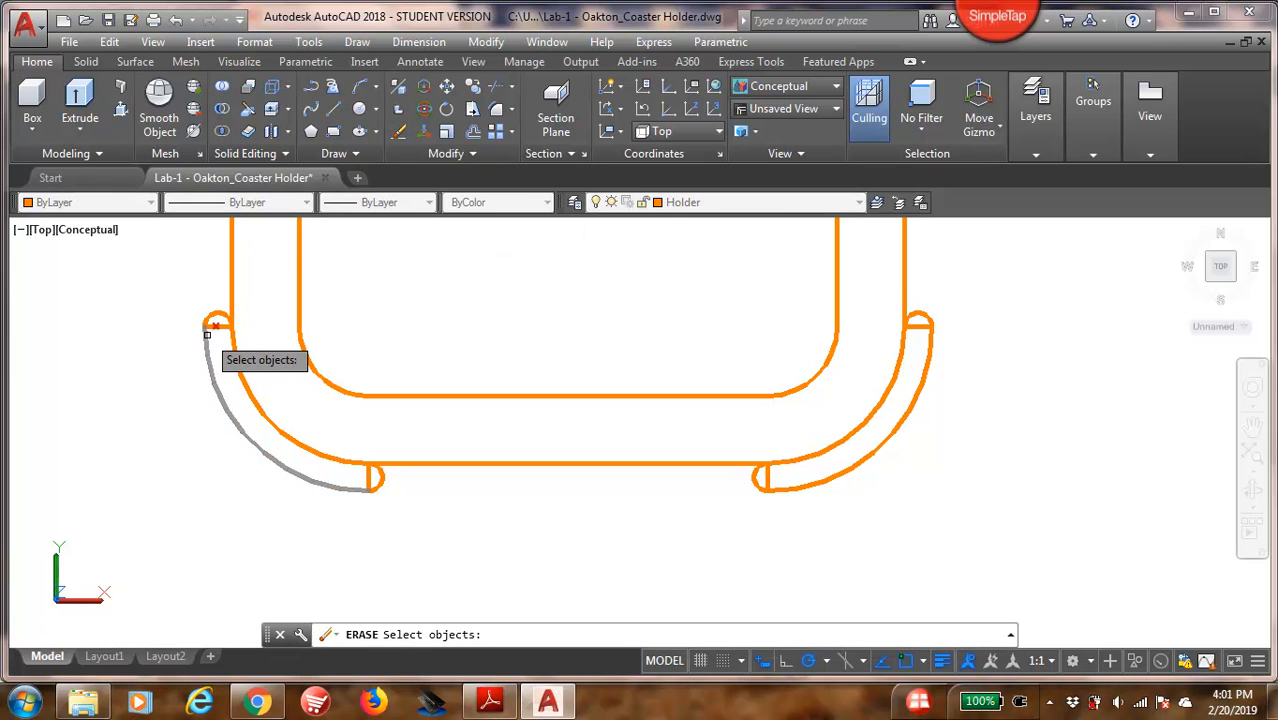
left_click(214, 324)
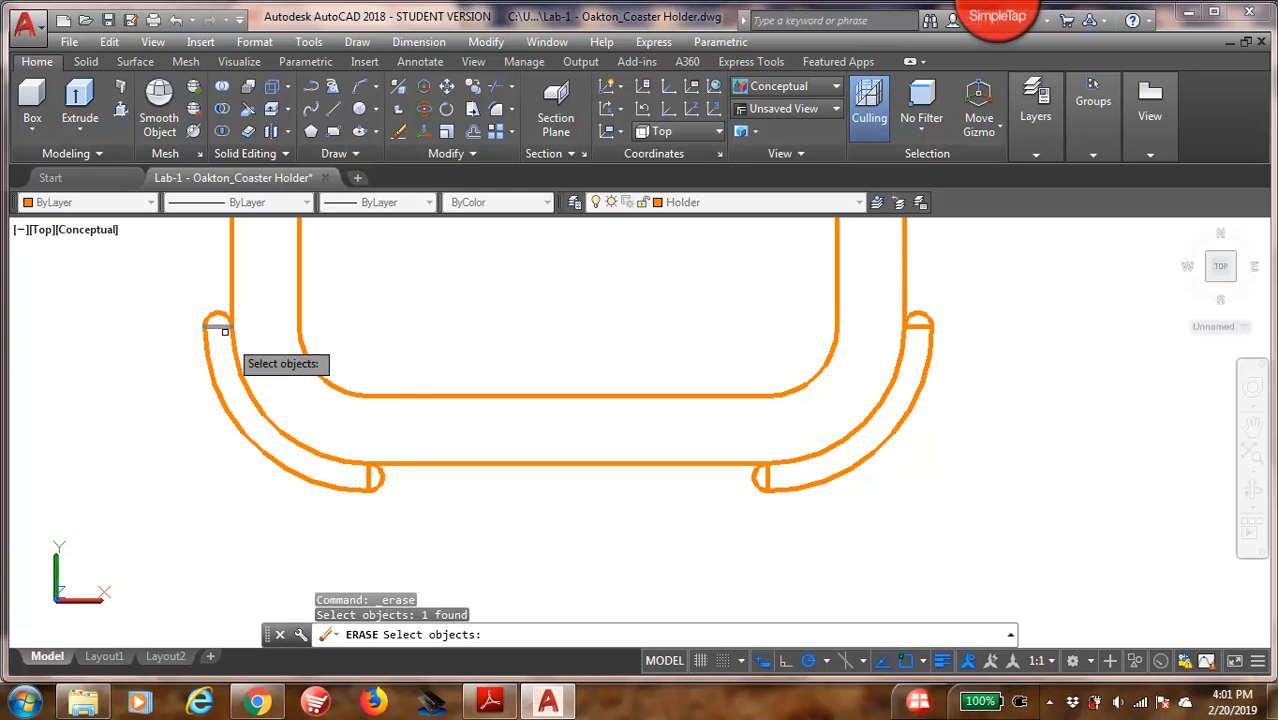
left_click(369, 479)
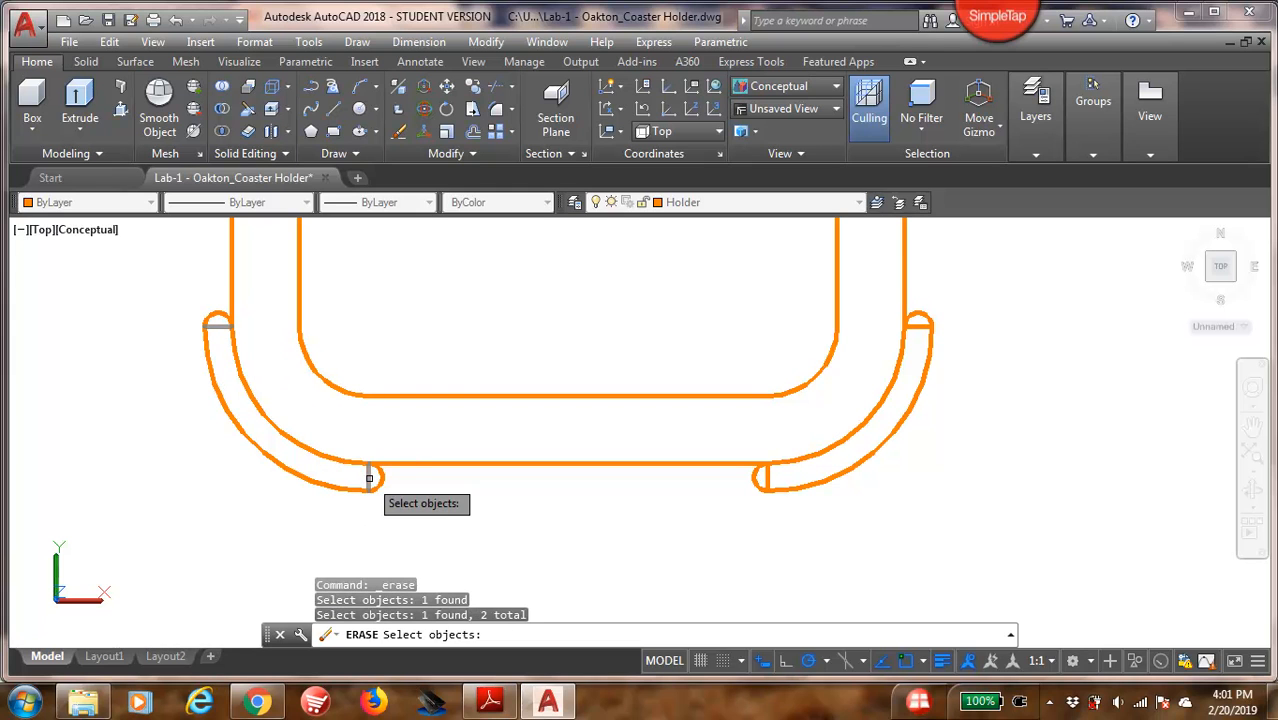
left_click(767, 478)
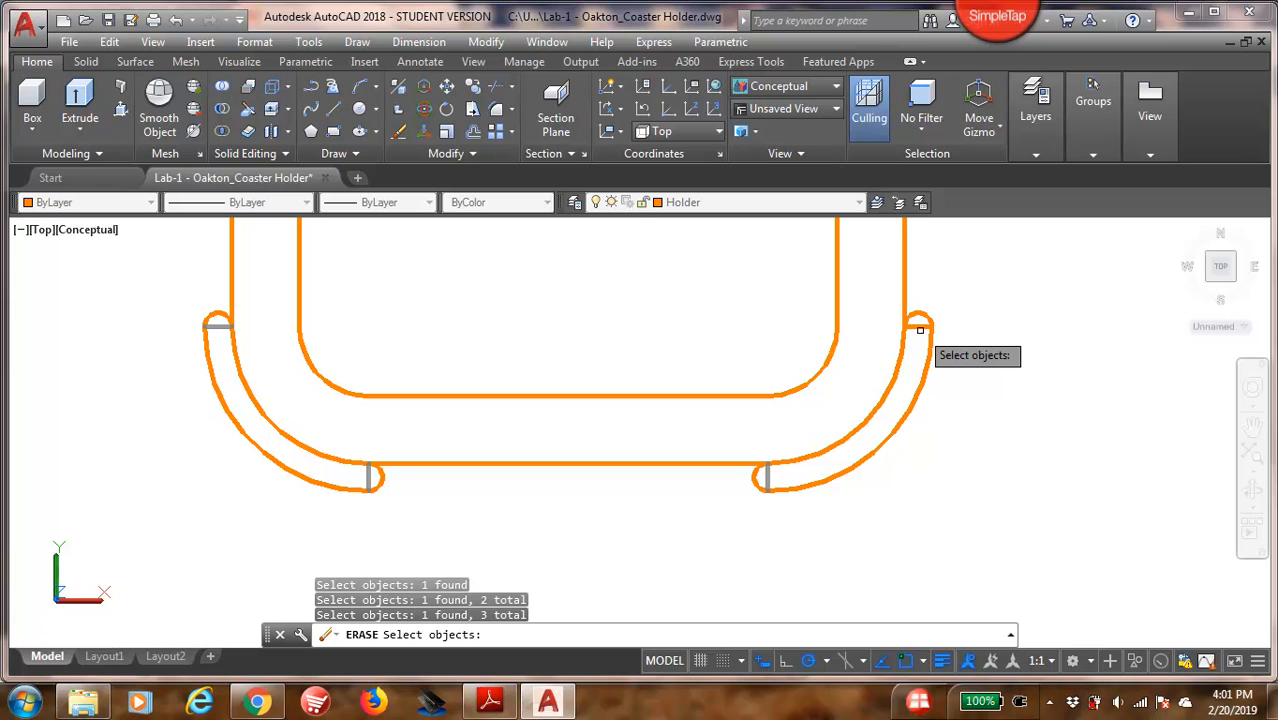
key("Return")
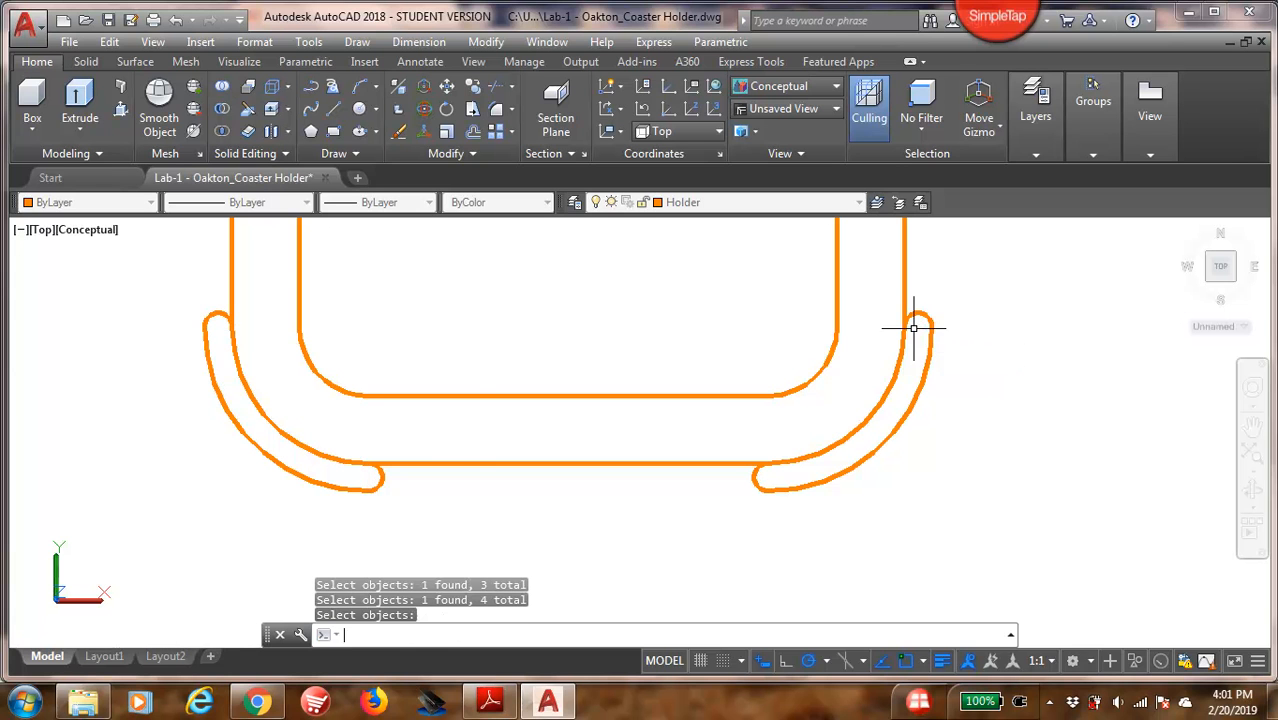
- Erase both short end lines of the upper-right corner arc and the vertical end line of the upper-left arc
scroll(709, 407, "down", 2)
middle_click_drag(709, 407, 658, 687)
middle_click_drag(748, 440, 742, 476)
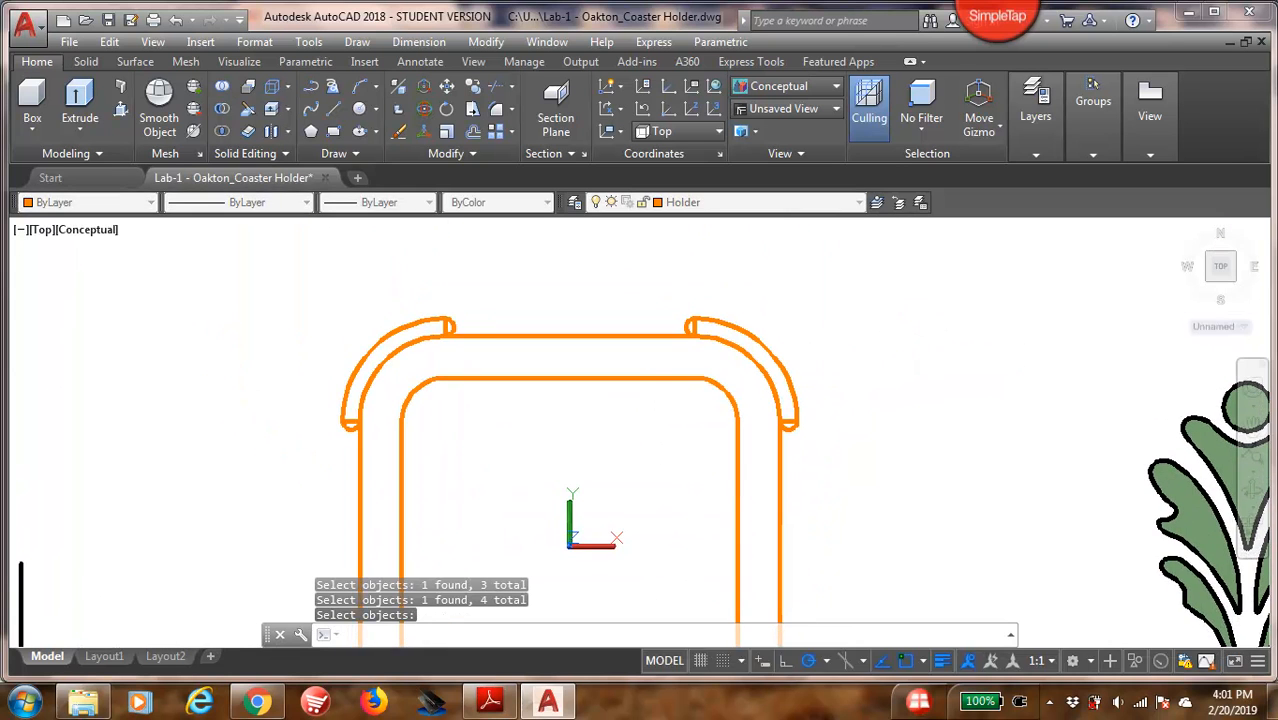
key("Return")
scroll(789, 420, "up", 3)
left_click(786, 421)
left_click(784, 430)
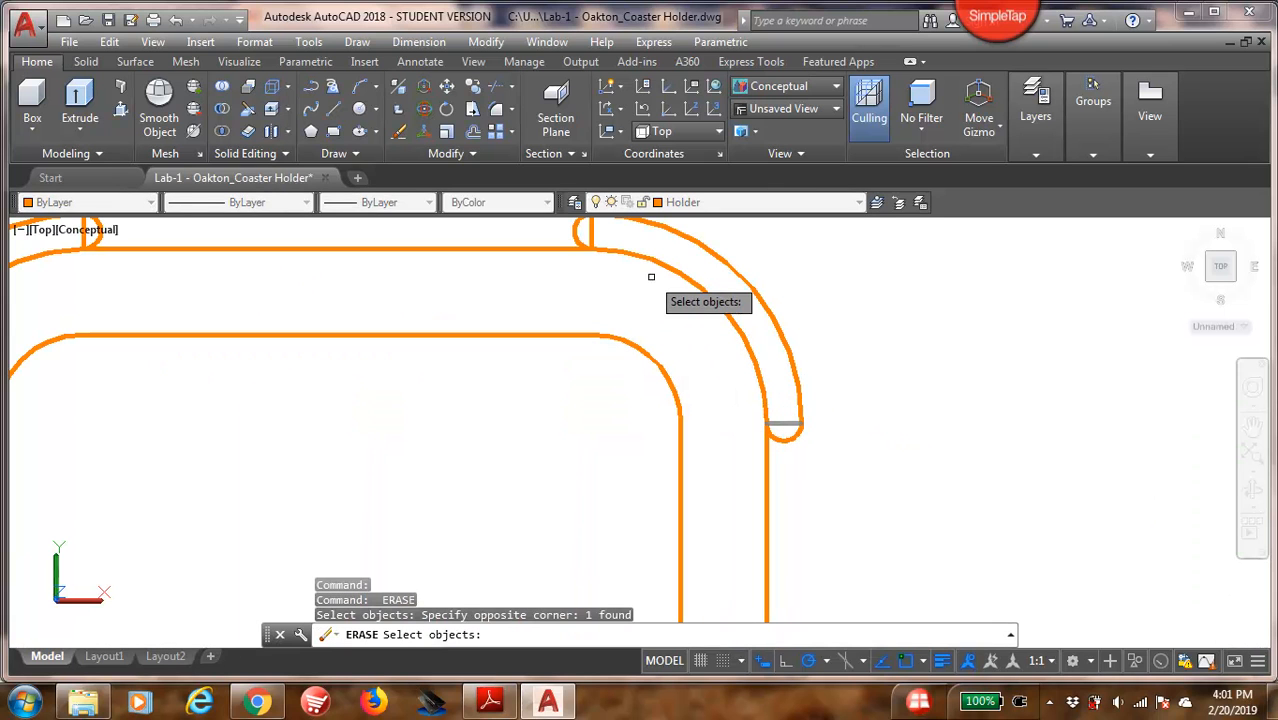
left_click(593, 231)
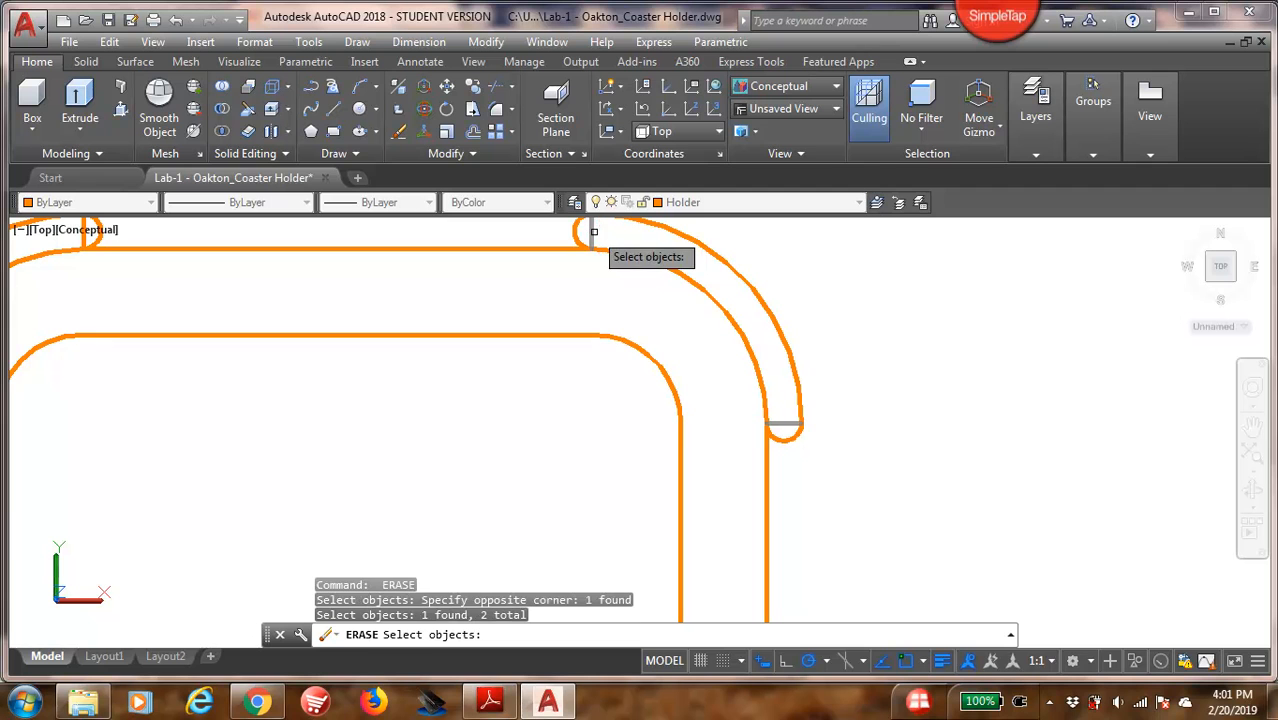
left_click(84, 231)
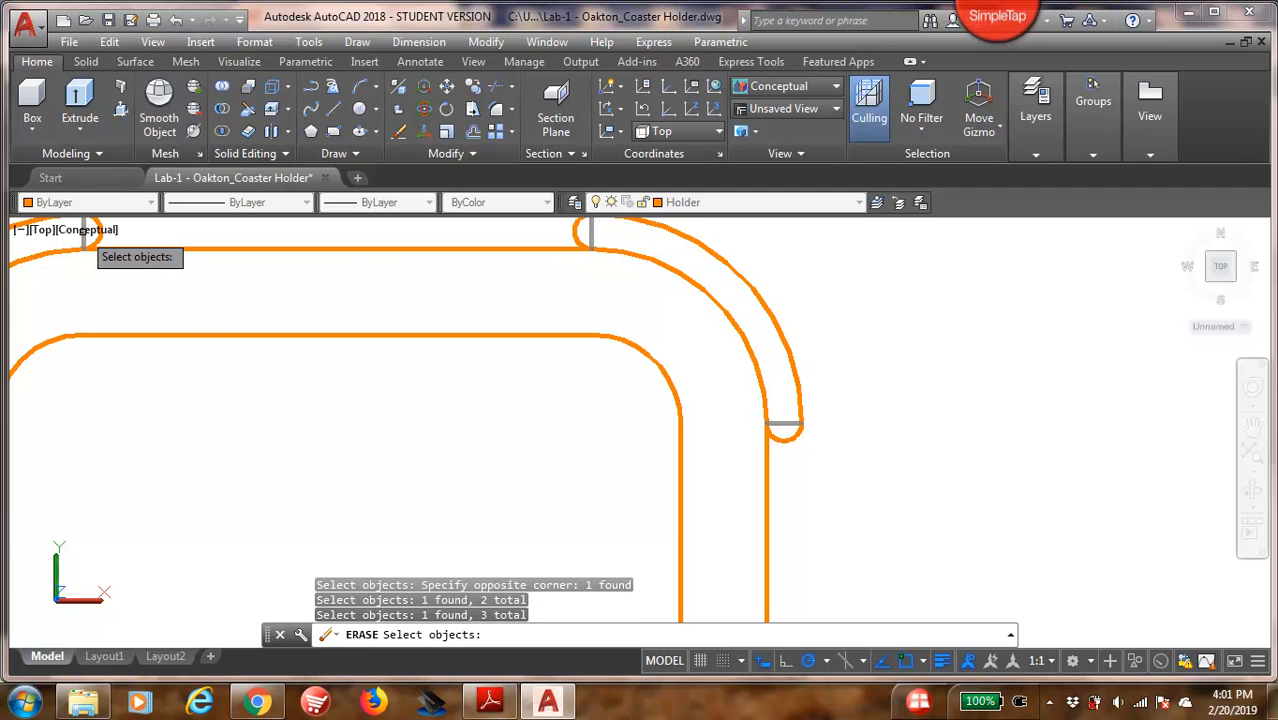
key("Return")
- Erase the remaining horizontal end line on the upper-left corner arc
middle_click_drag(148, 357, 351, 391)
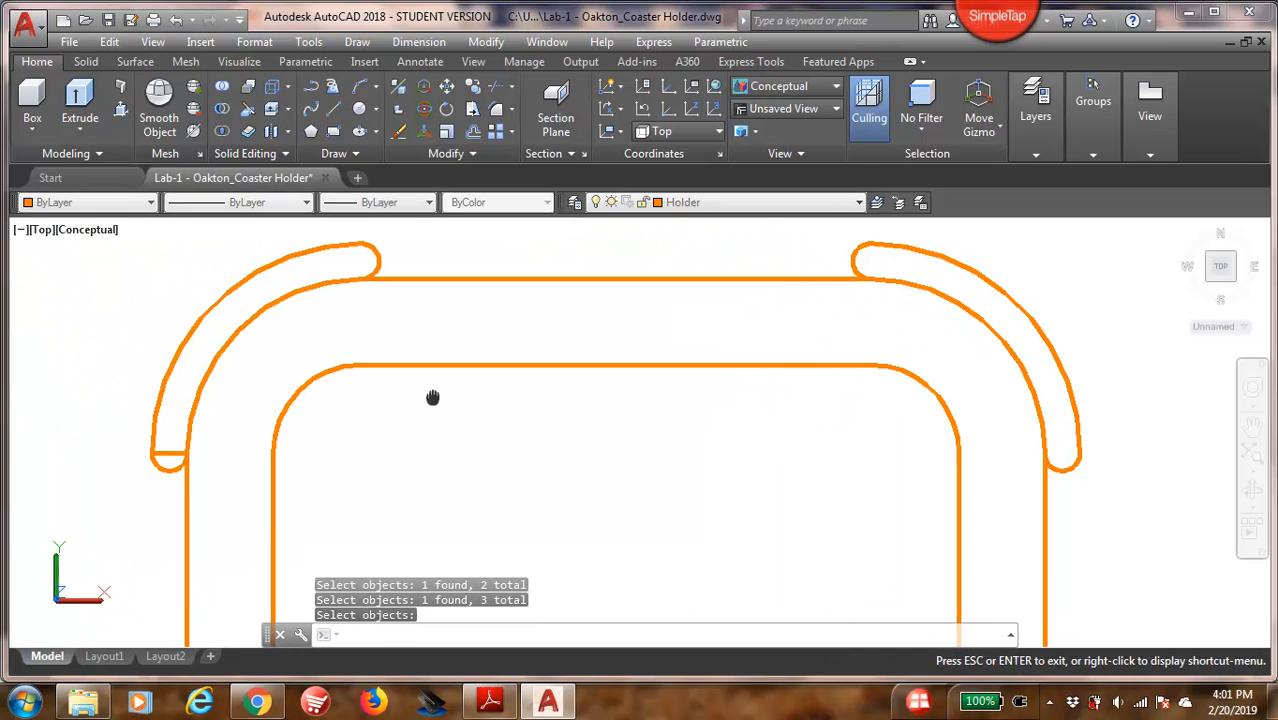
key("Return")
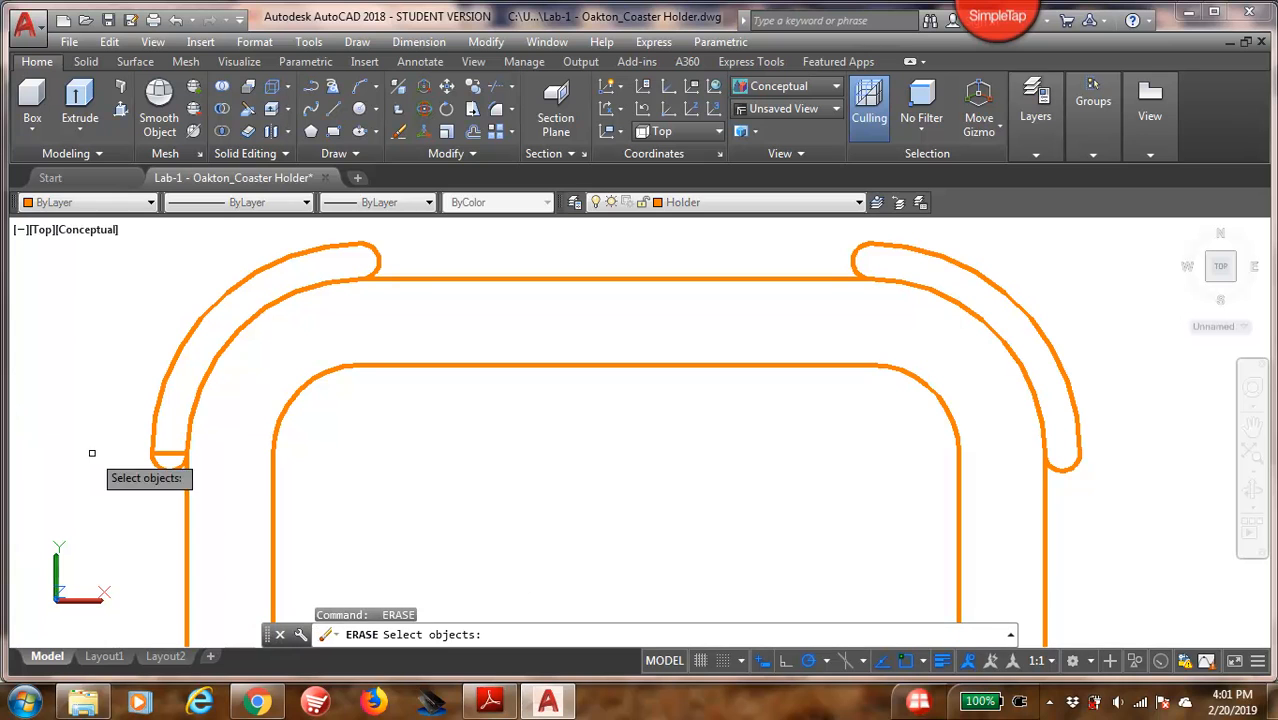
left_click(170, 453)
key("Return")
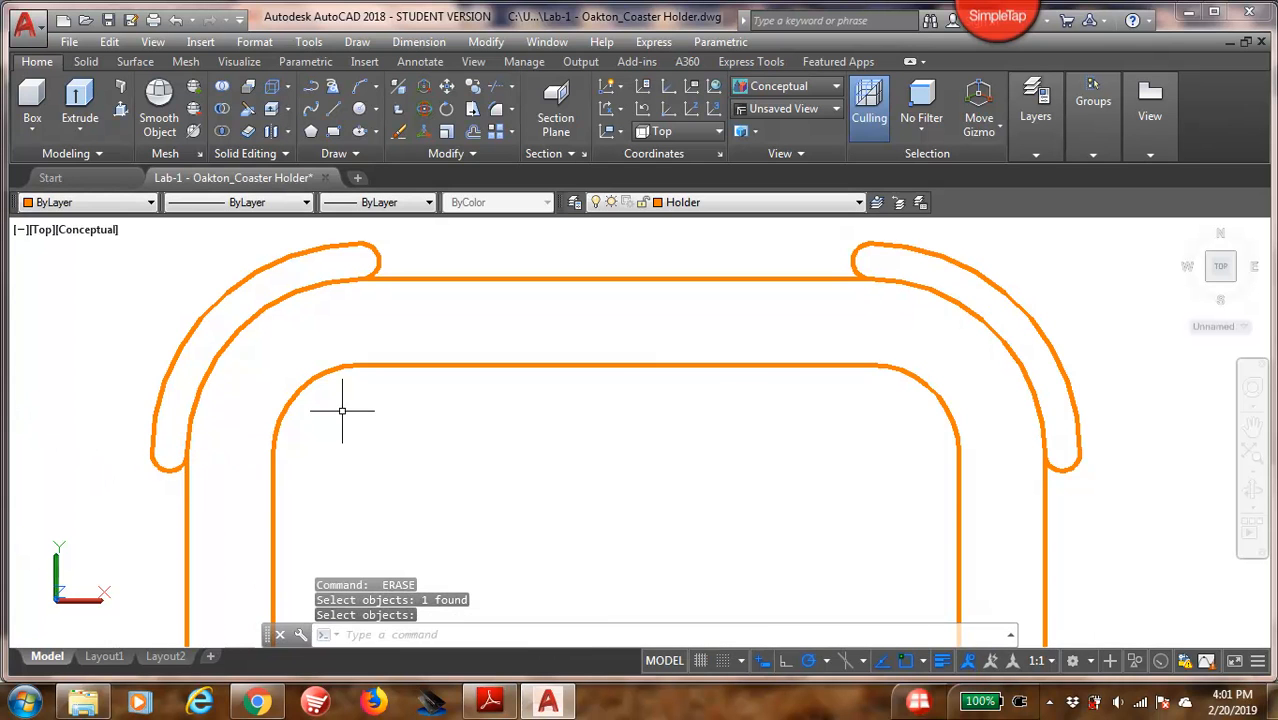
- Switch the model to the SE Isometric view, framed on the holder profile
scroll(457, 473, "down", 2)
mouse_move(548, 512)
middle_mouse_down()
mouse_move(551, 448)
mouse_move(508, 422)
middle_mouse_up()
scroll(535, 450, "down", 4)
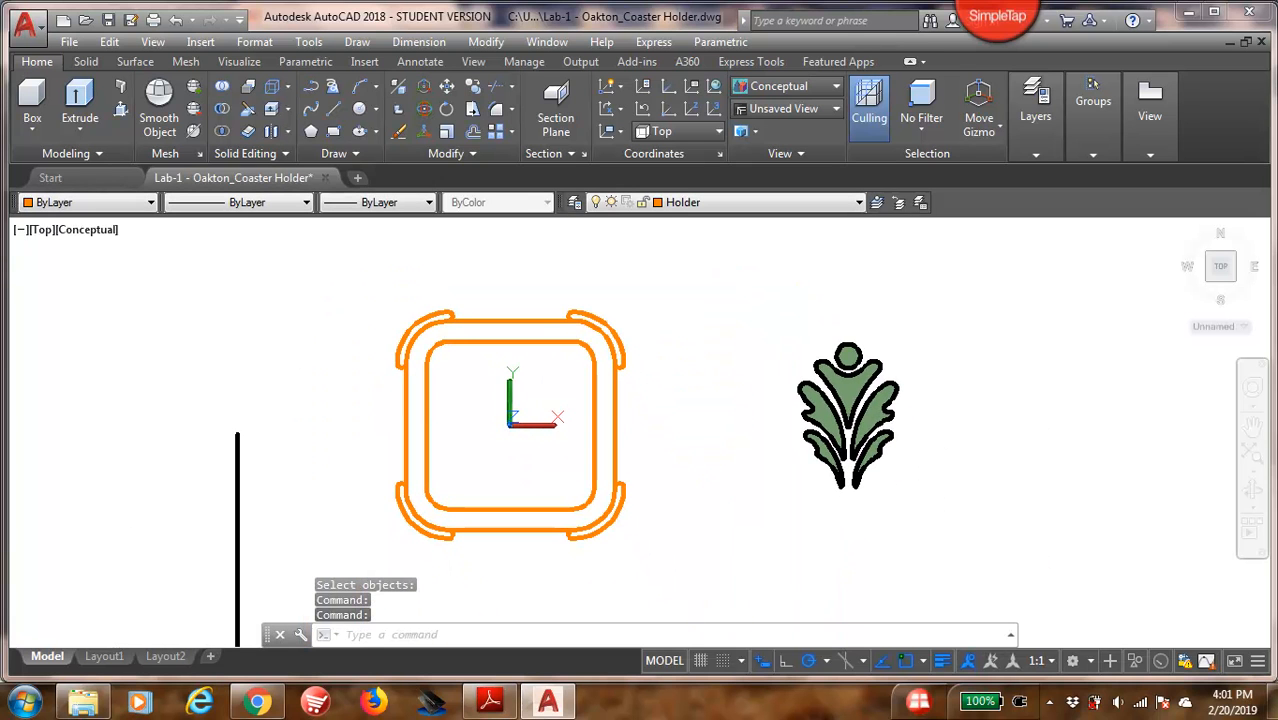
left_click(42, 231)
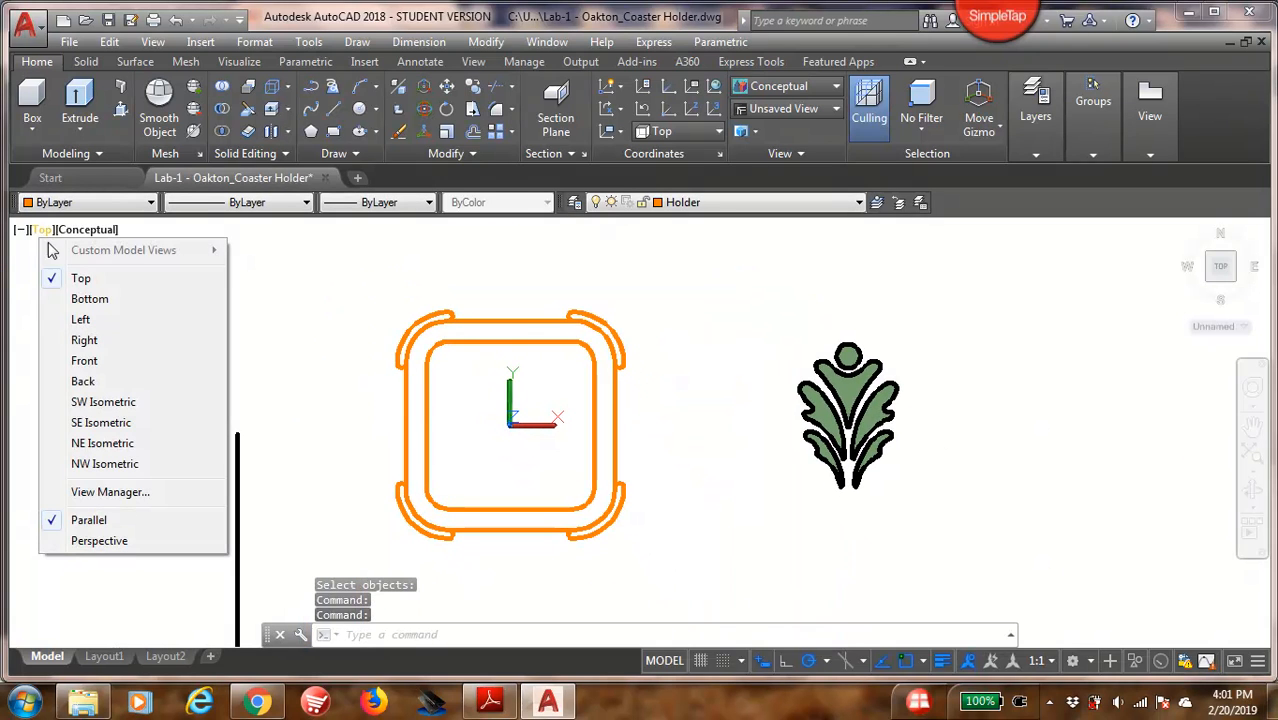
left_click(103, 424)
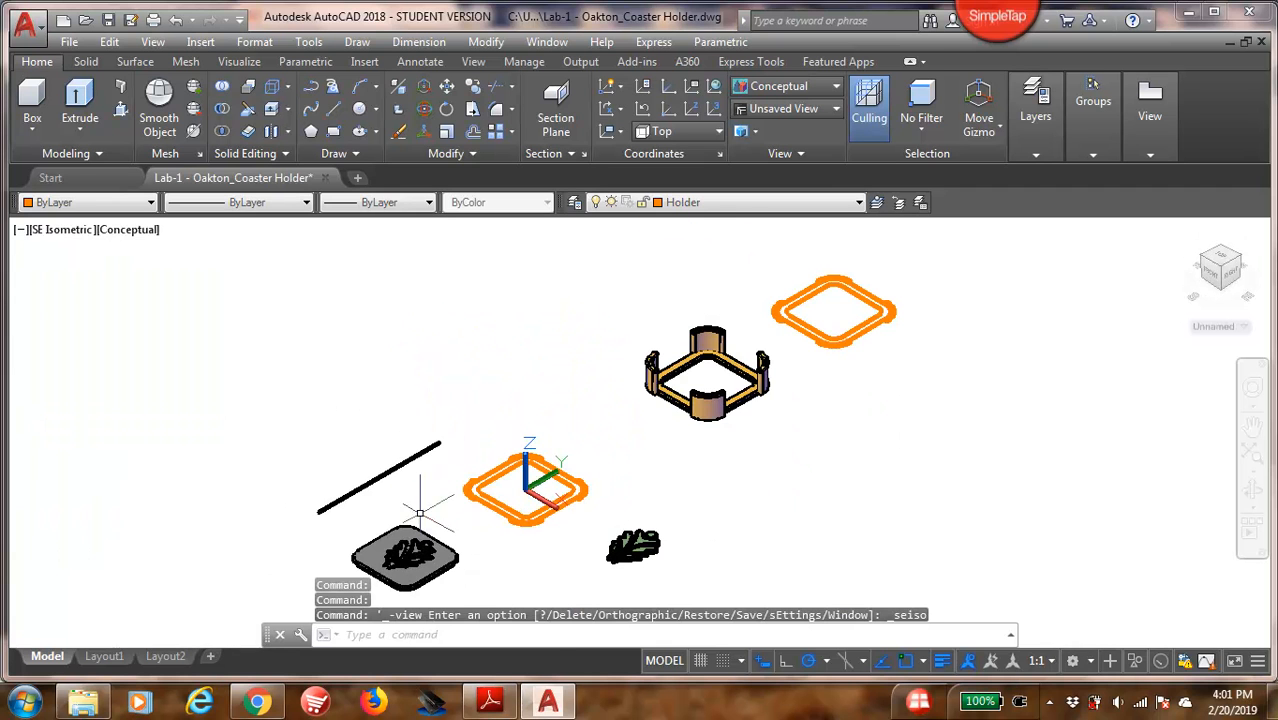
scroll(525, 497, "up", 8)
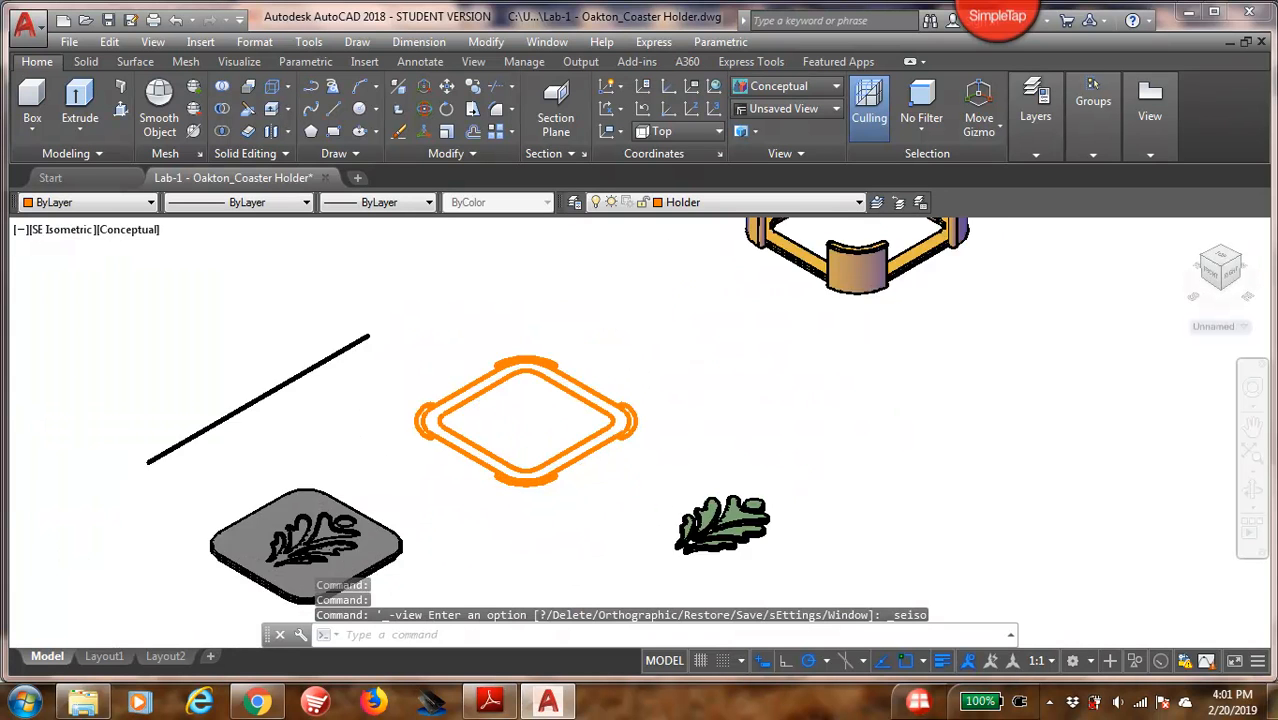
scroll(471, 357, "down", 5)
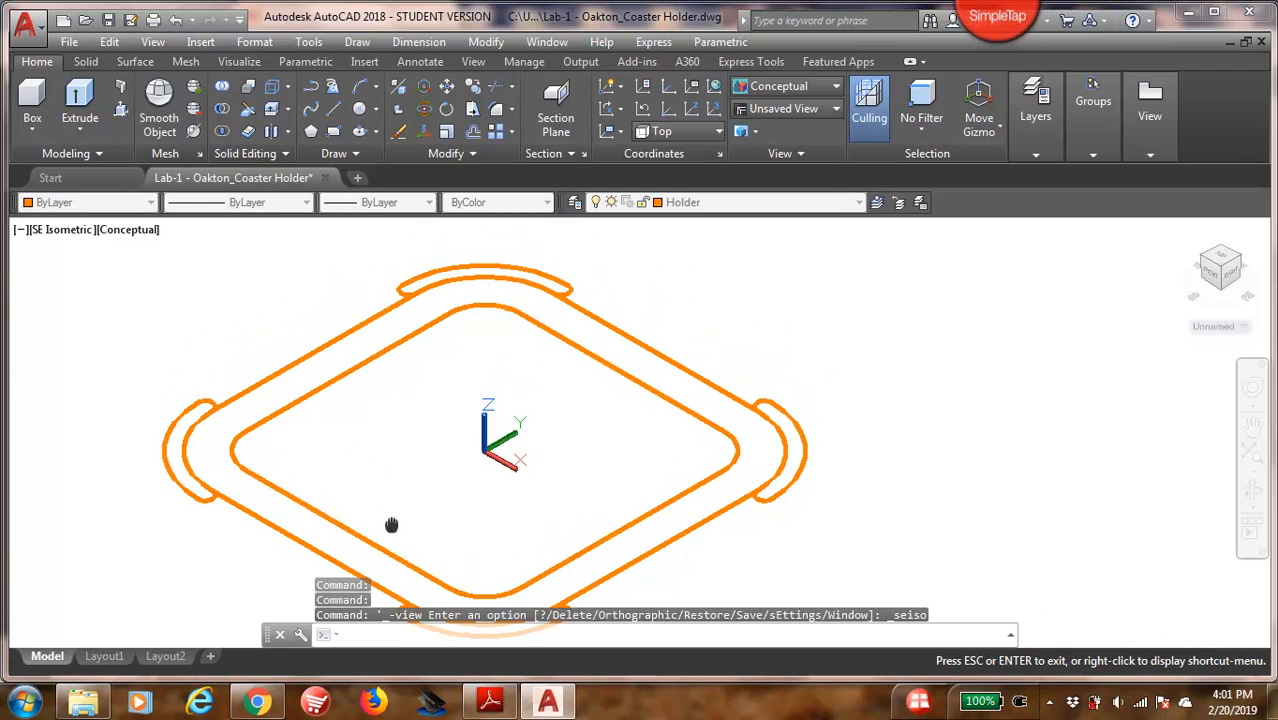
- Presspull the closed corner arc area at the back corner of the holder profile to a height of 30
scroll(500, 268, "up", 3)
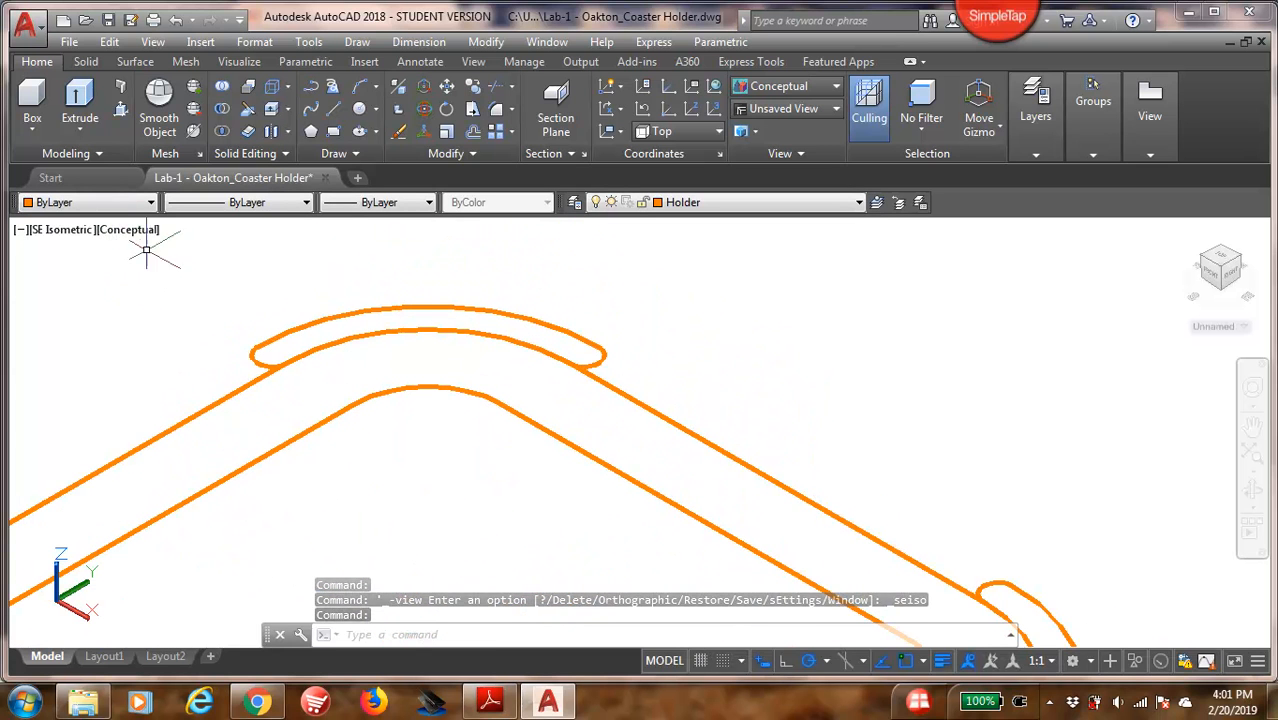
left_click(119, 110)
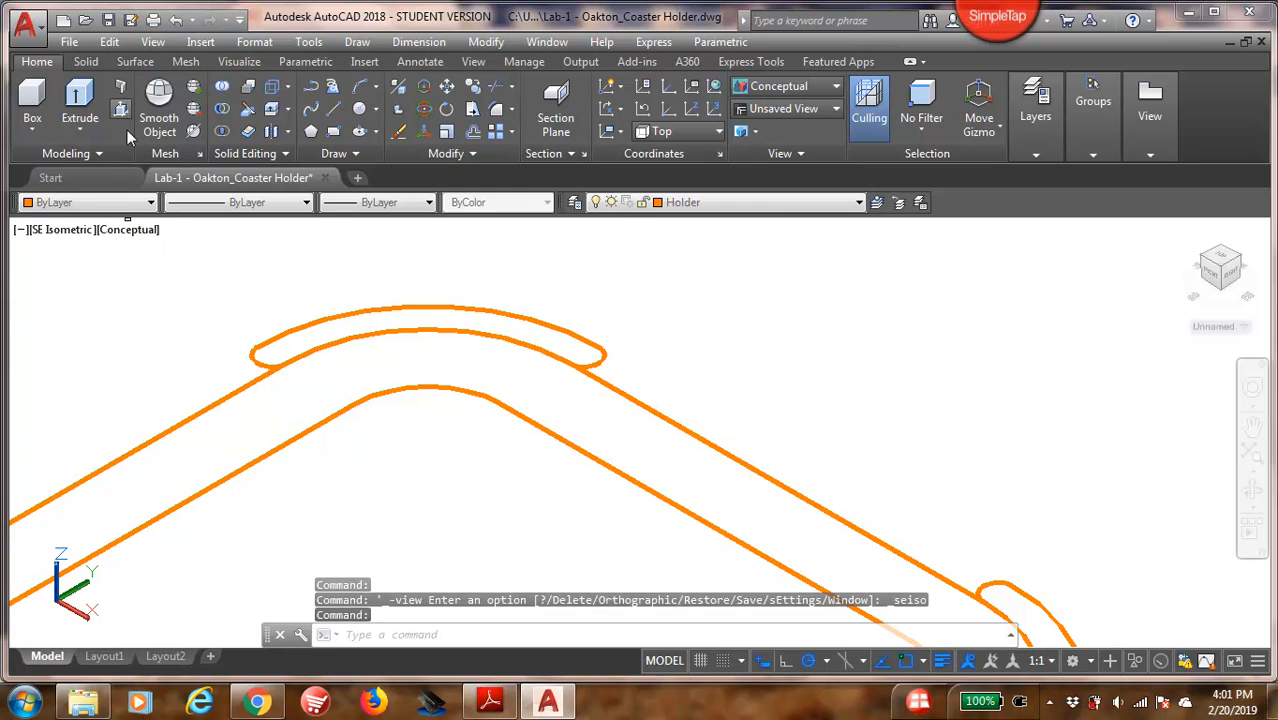
left_click(297, 343)
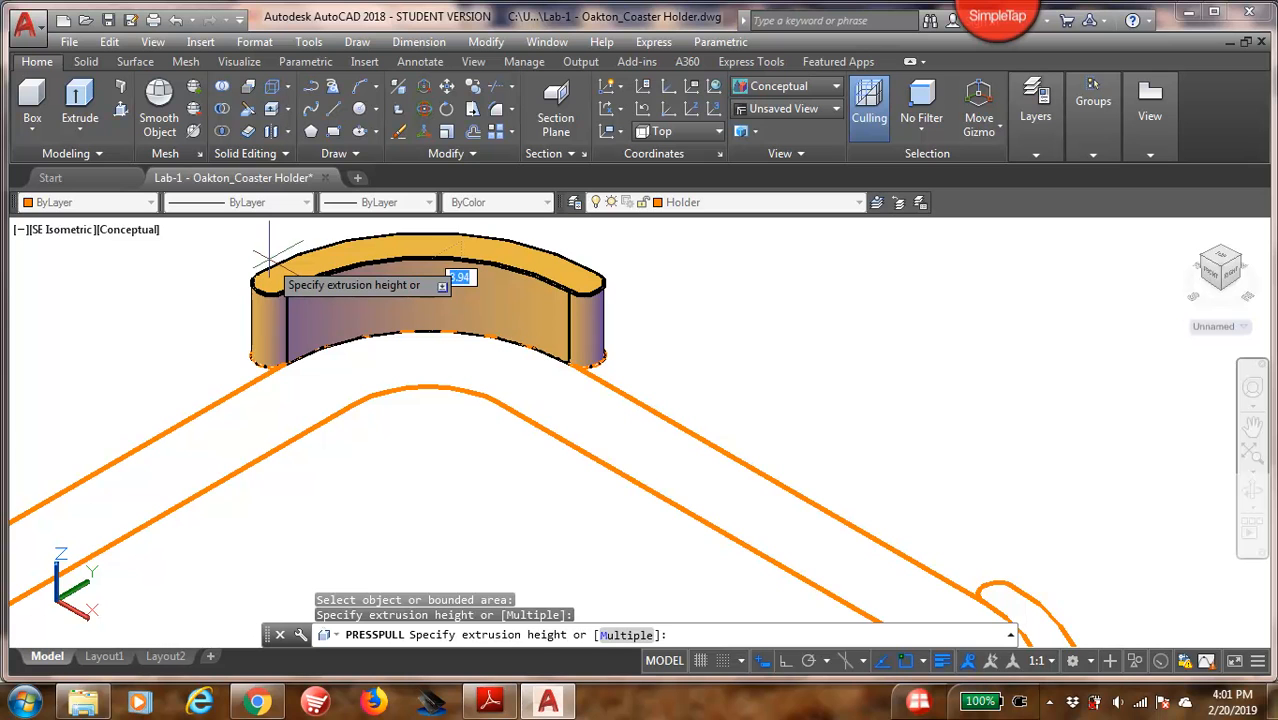
type("3")
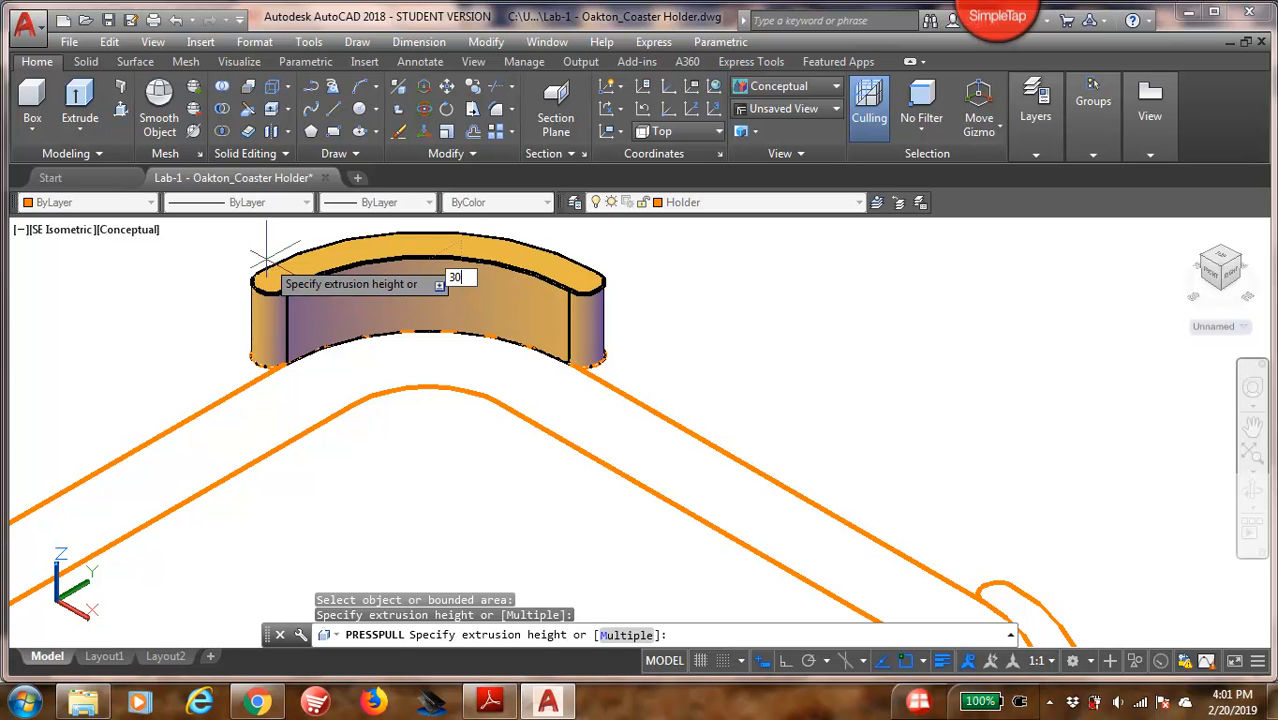
type("0")
key("Return")
- Presspull the corner arc area at the right corner of the isometric profile to a height of 30
scroll(616, 398, "down", 4)
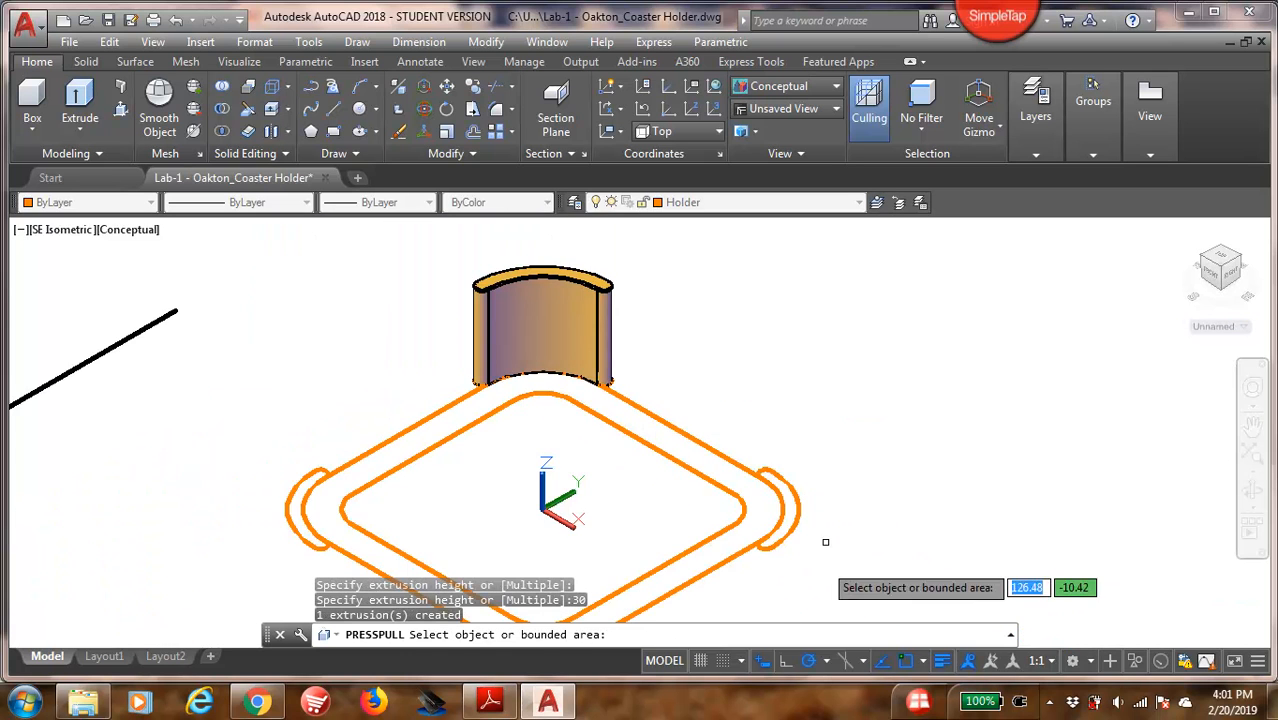
scroll(825, 542, "up", 2)
left_click(785, 492)
type("30")
key("Return")
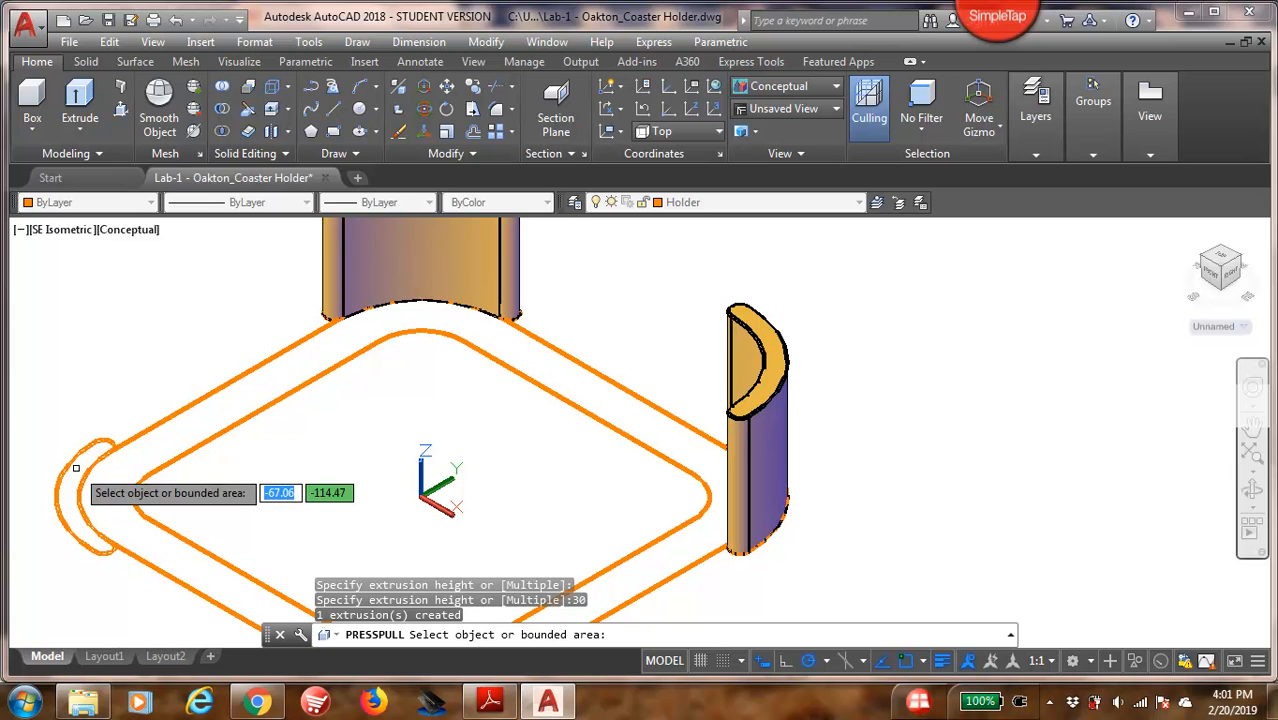
- Presspull the corner arc areas at the left and front corners of the isometric profile to a height of 30 each
left_click(75, 467)
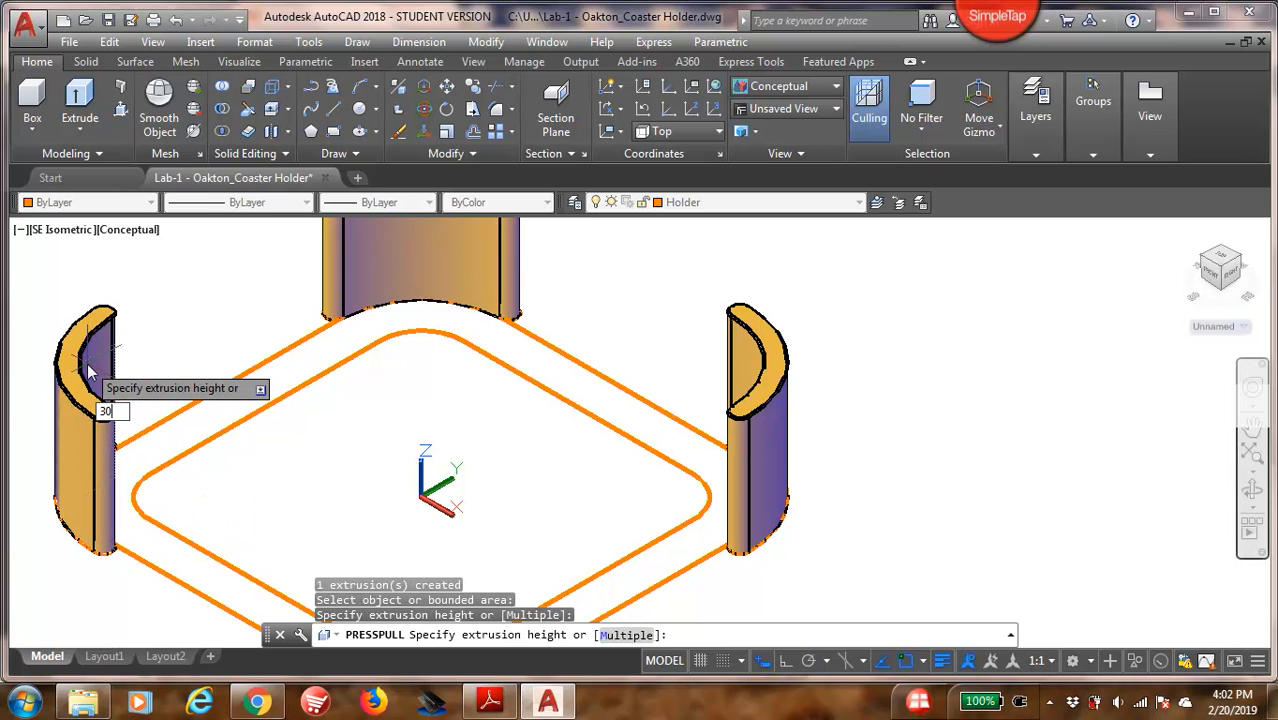
type("30")
key("Return")
middle_click_drag(288, 499, 336, 405)
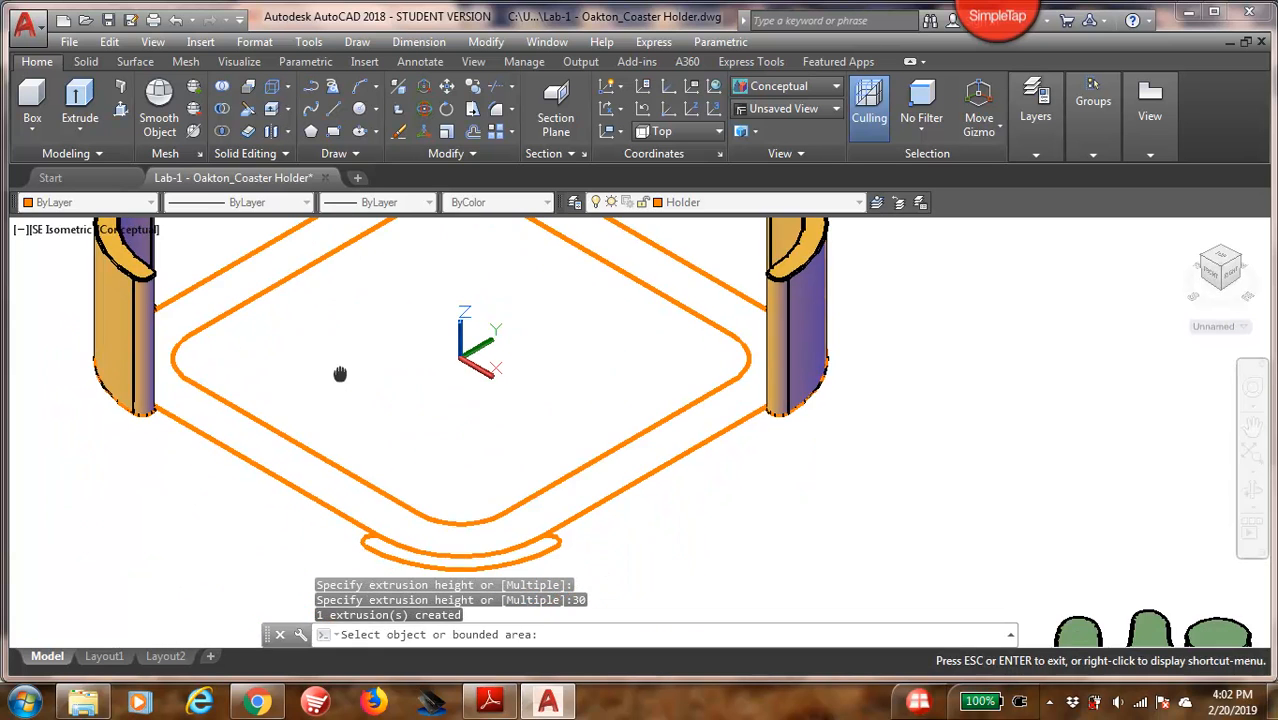
left_click(445, 547)
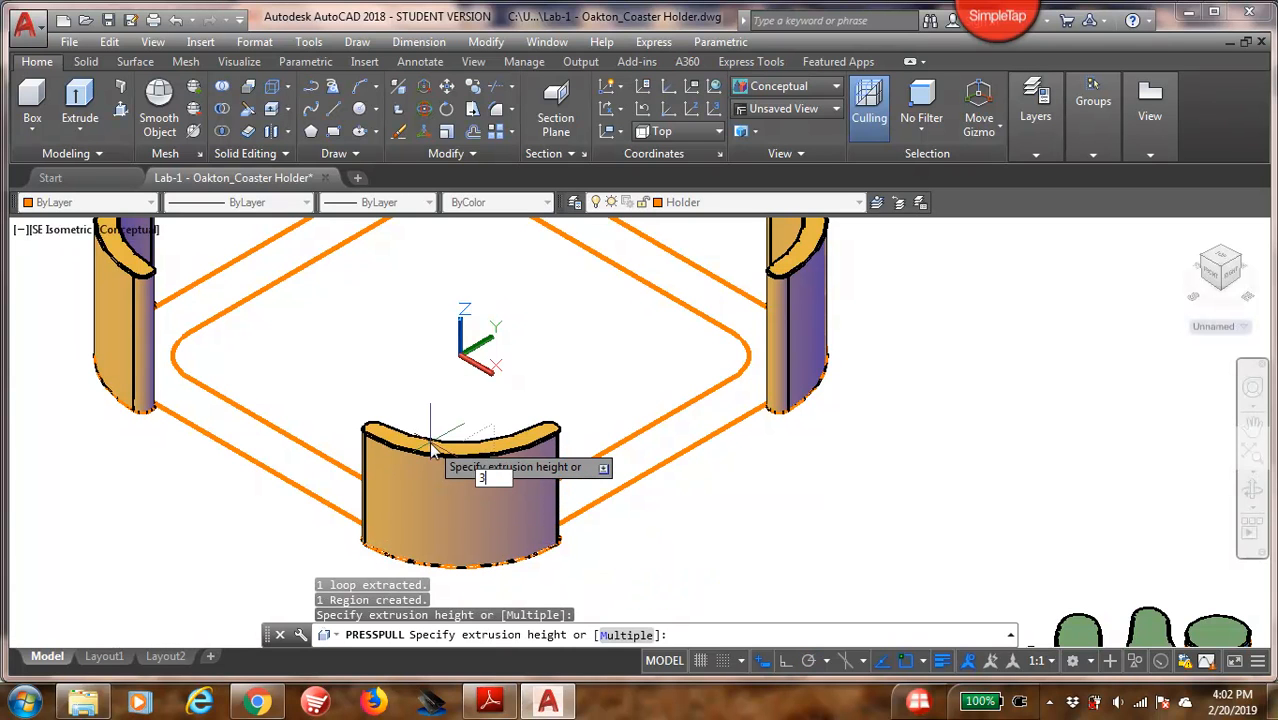
type("30")
key("Return")
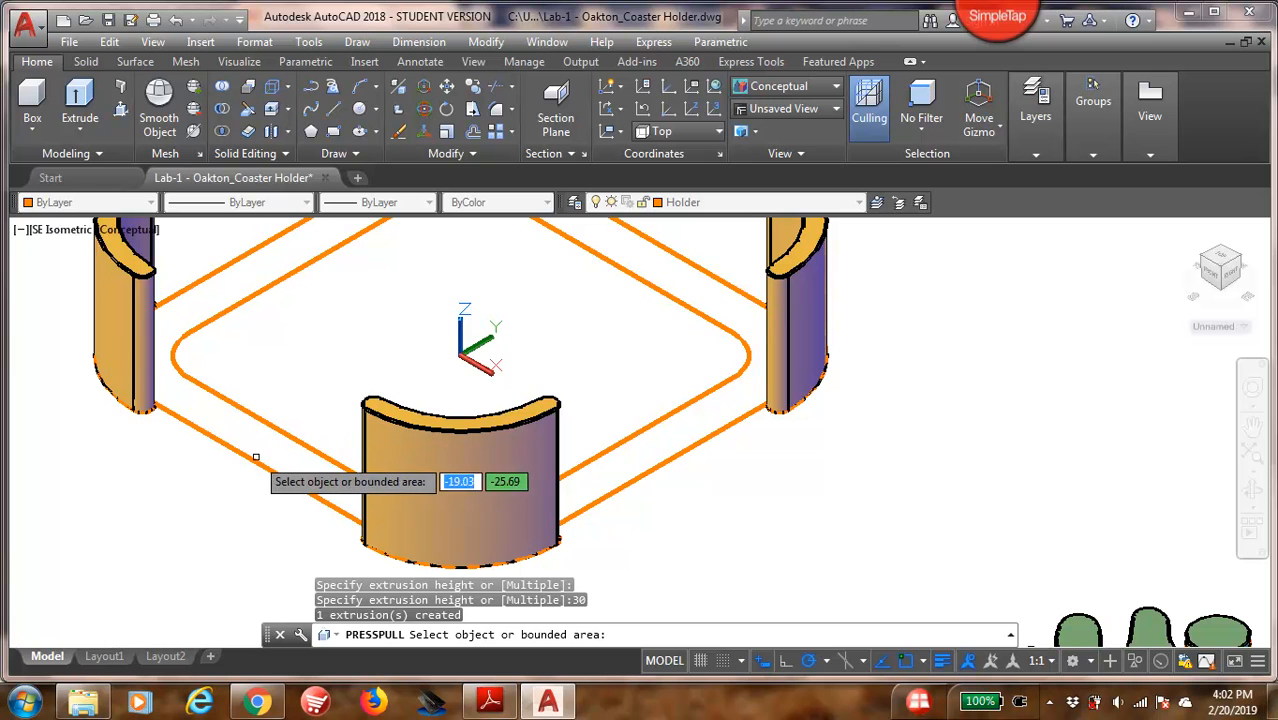
left_click(263, 444)
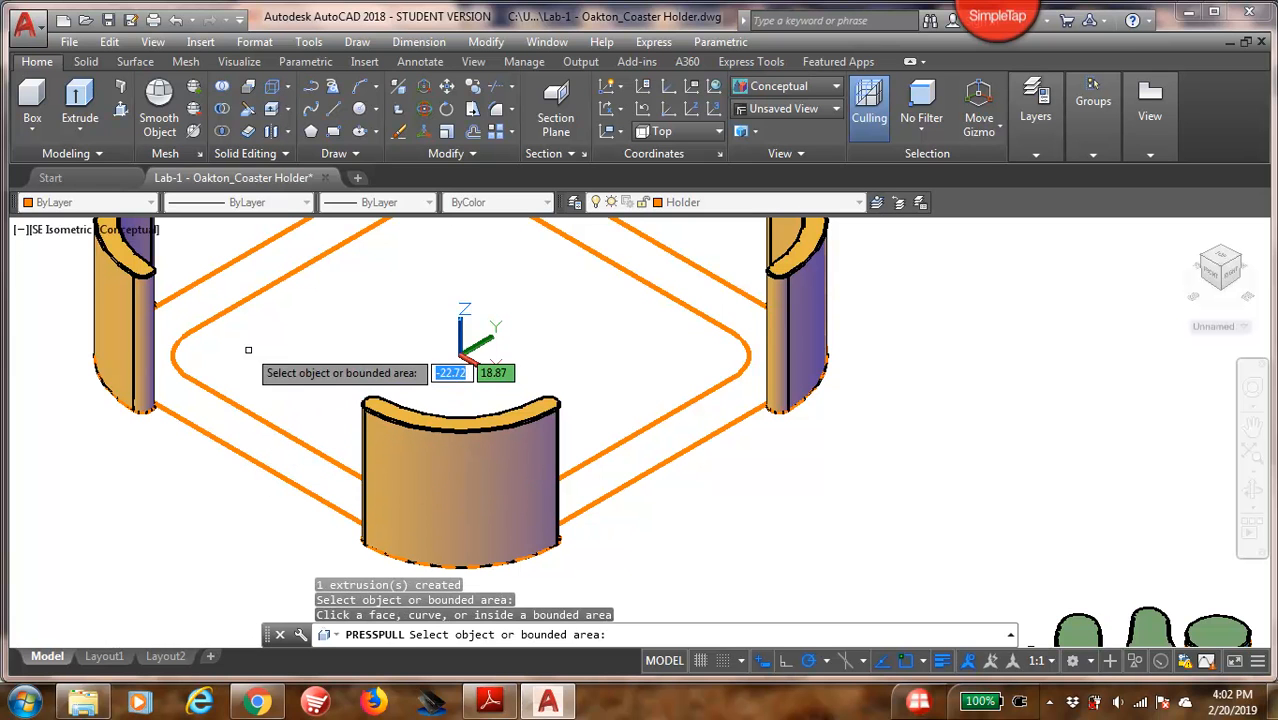
left_click(247, 270)
middle_click_drag(247, 270, 310, 466, "shift")
mouse_move(348, 419)
middle_mouse_down("shift")
mouse_move(397, 437)
mouse_move(385, 423)
middle_mouse_up("shift")
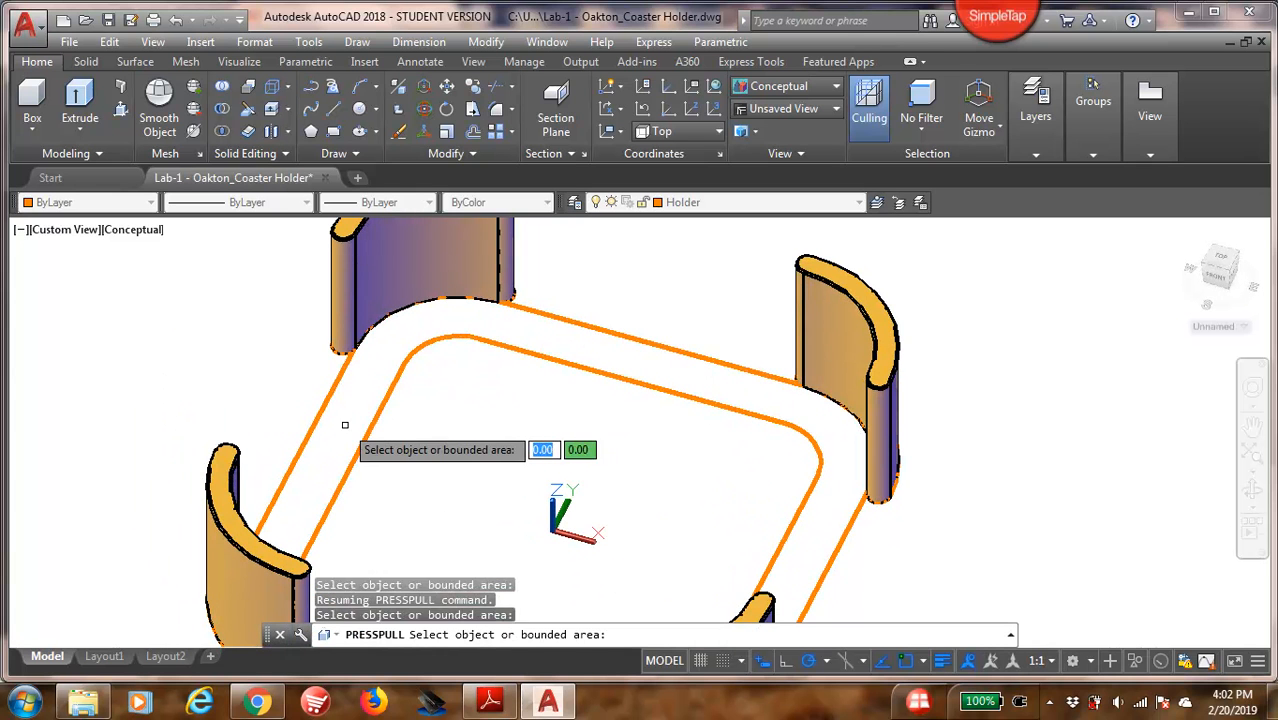
left_click(605, 345)
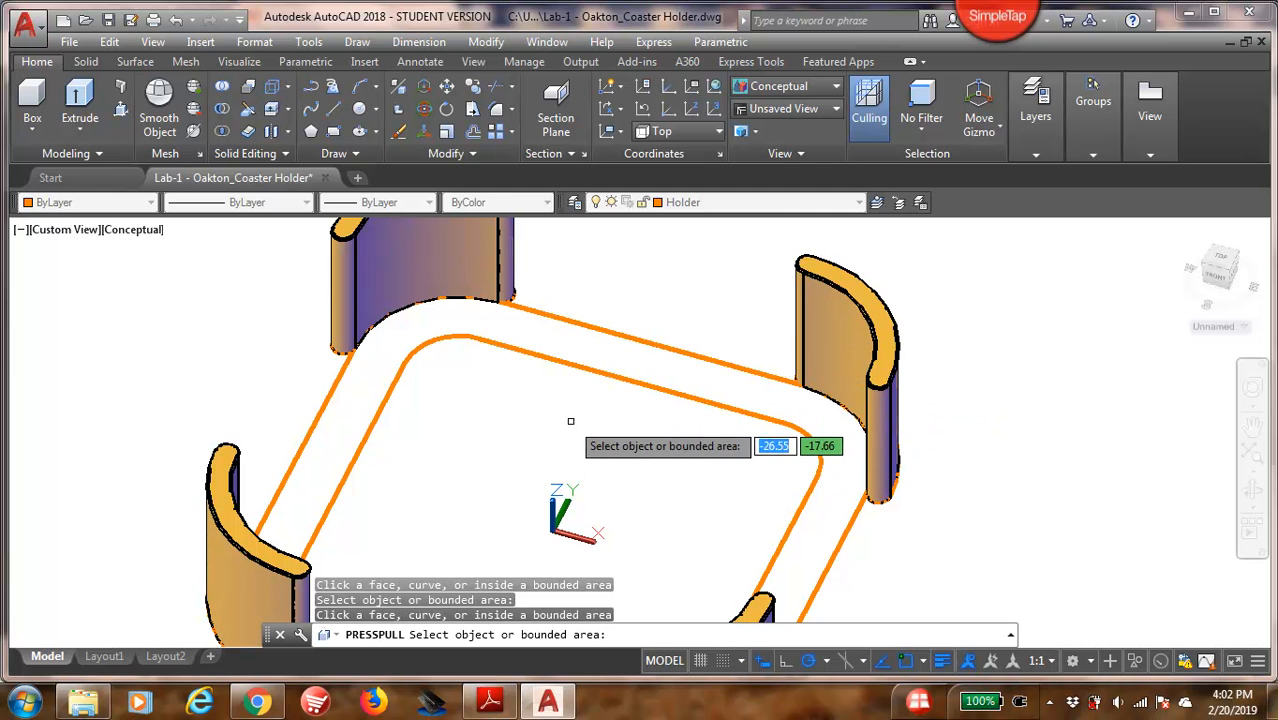
key("Return")
key("Escape")
- Presspull the closed frame area between the inner and outer outlines of the holder to a height of 2.5
middle_click_drag(673, 549, 580, 530, "shift")
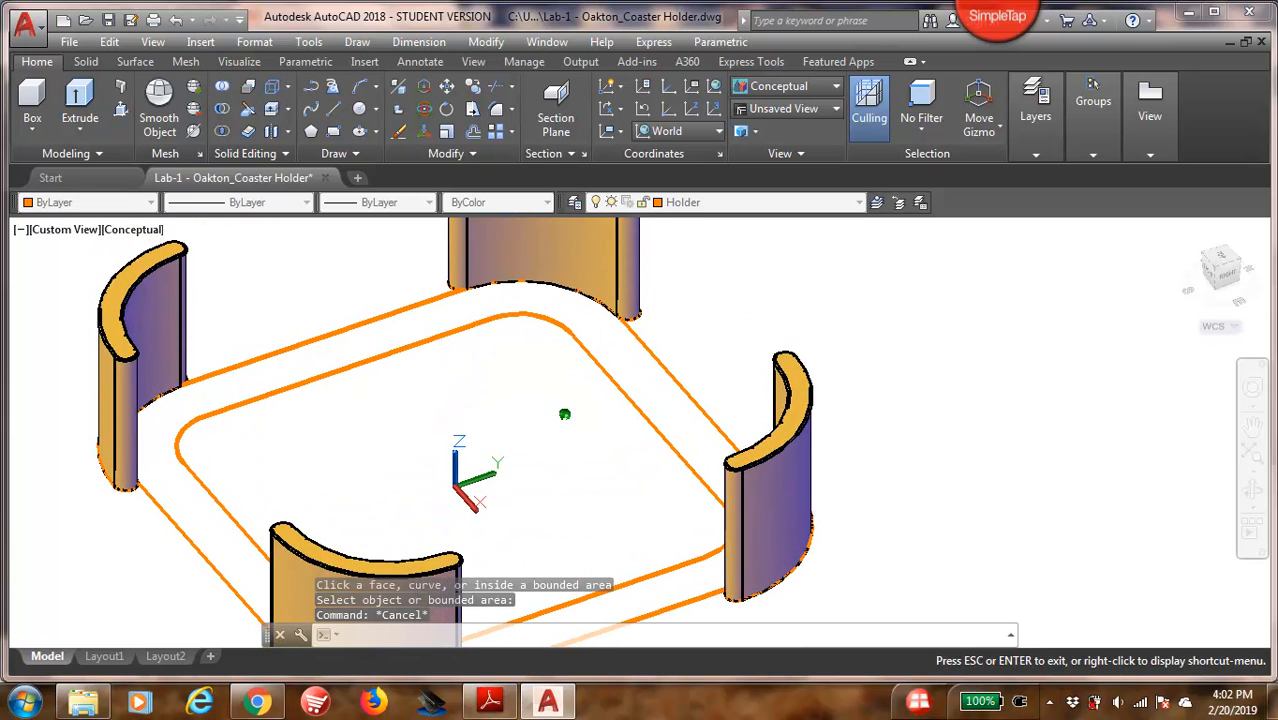
left_click(122, 110)
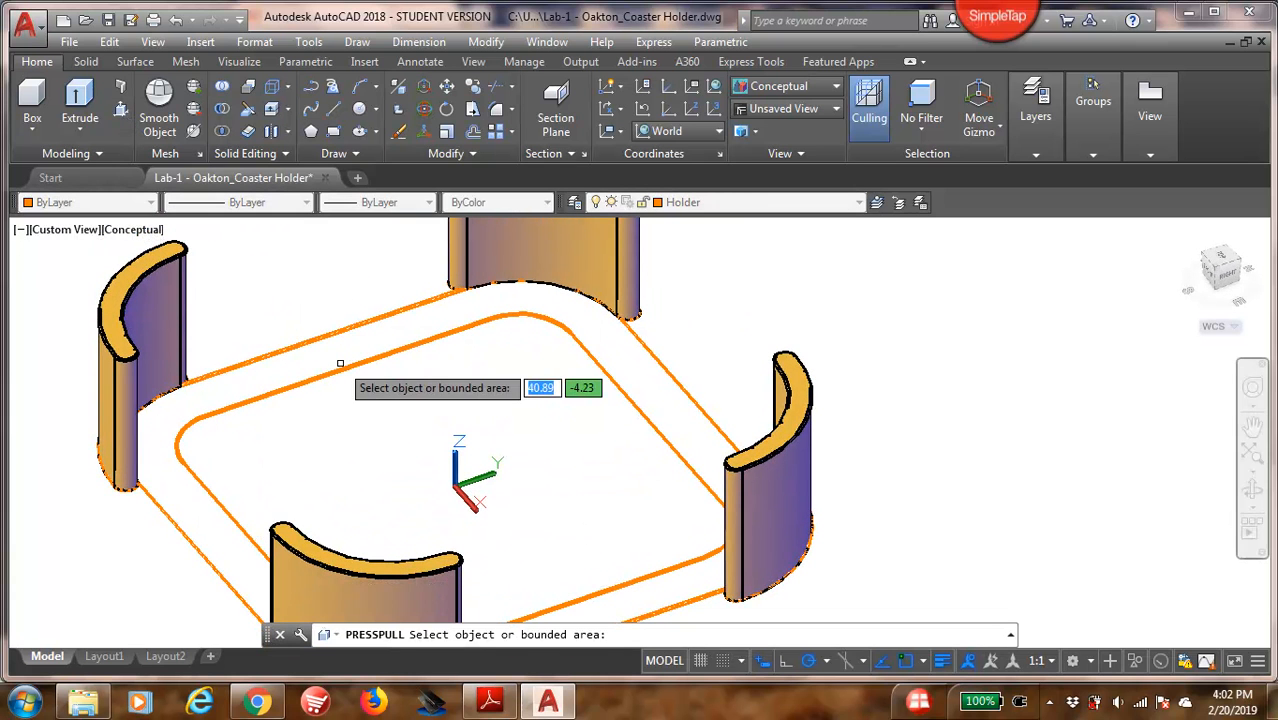
left_click(337, 353)
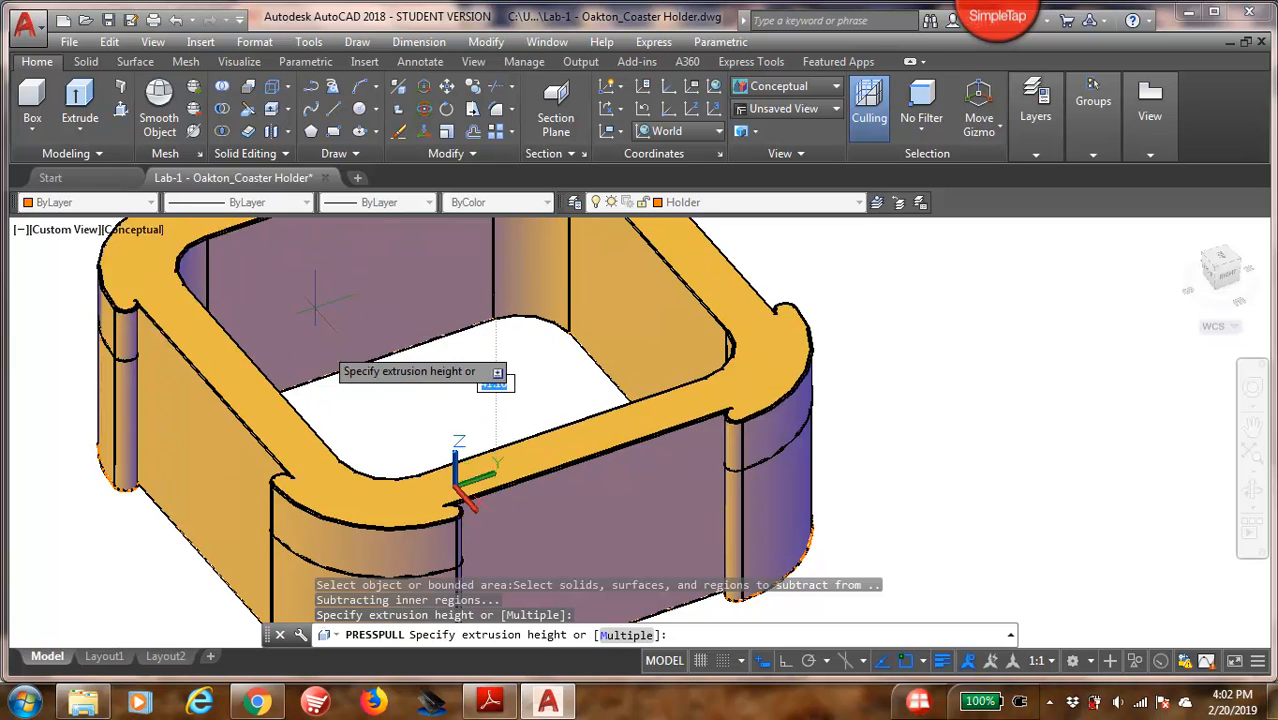
type("2")
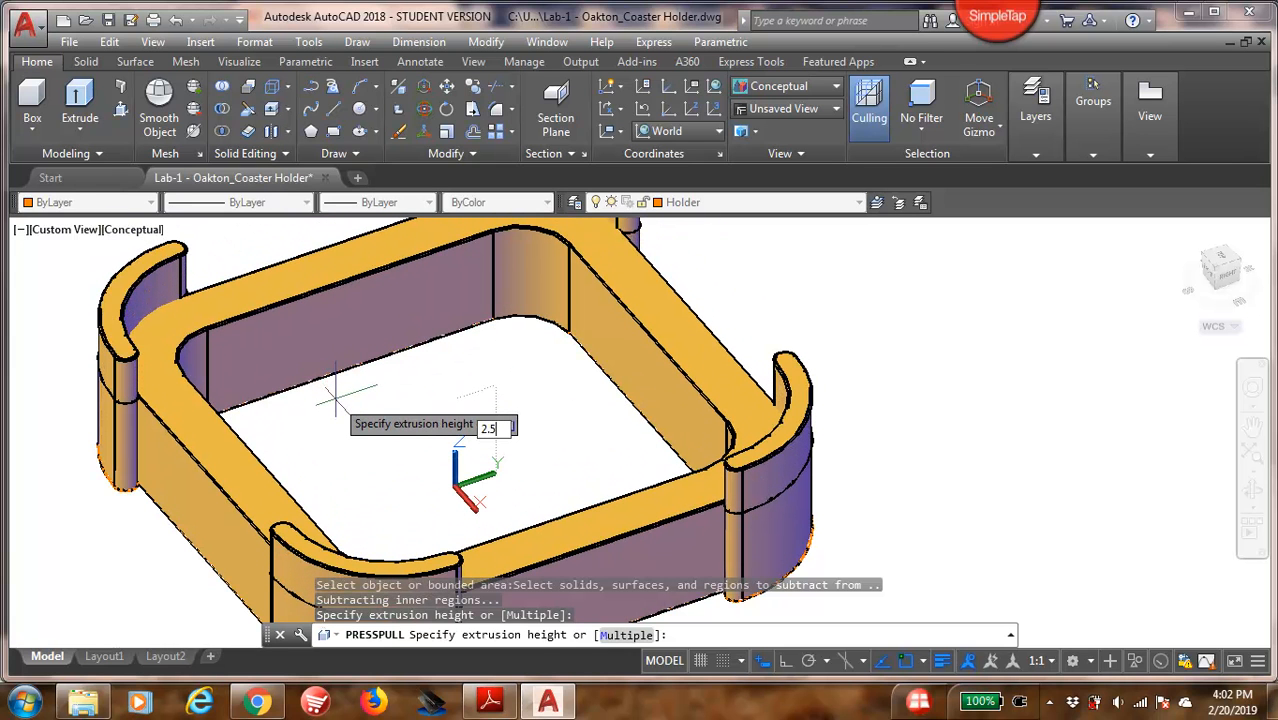
type(".5")
key("Return")
scroll(337, 397, "down", 2)
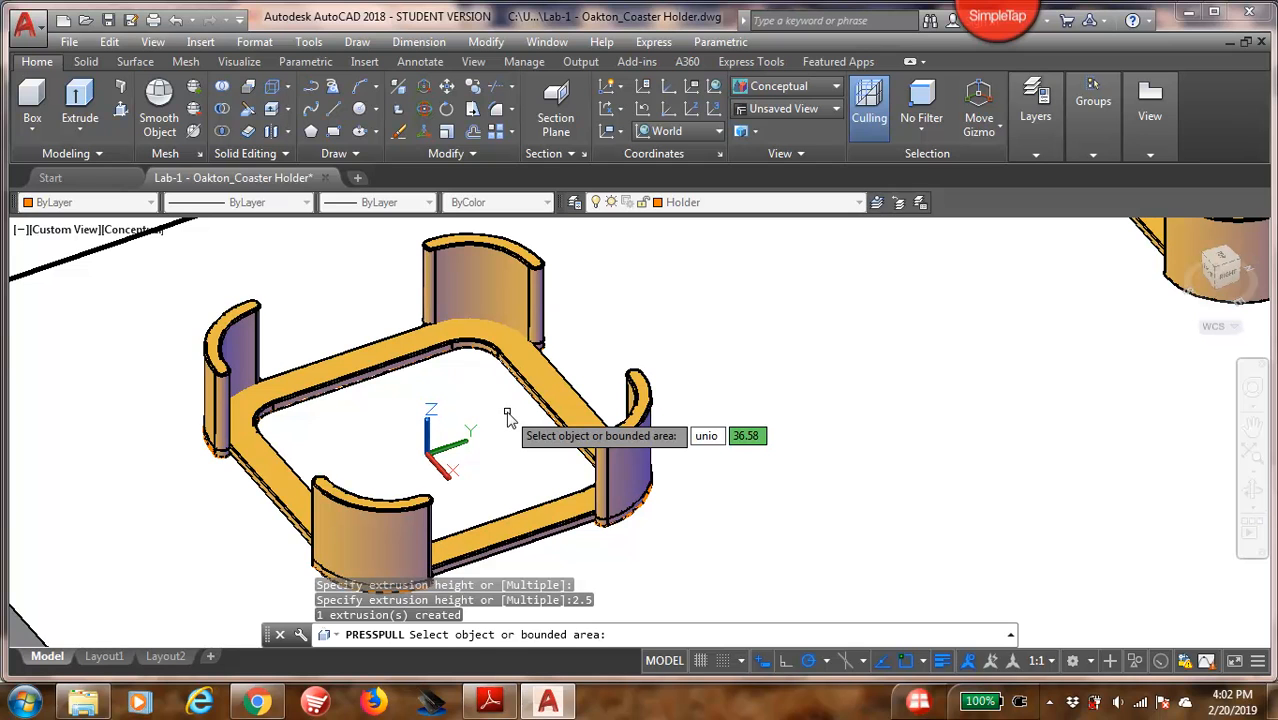
key("Escape")
- Union the frame and the four corner arc solids into a single holder solid
type("u")
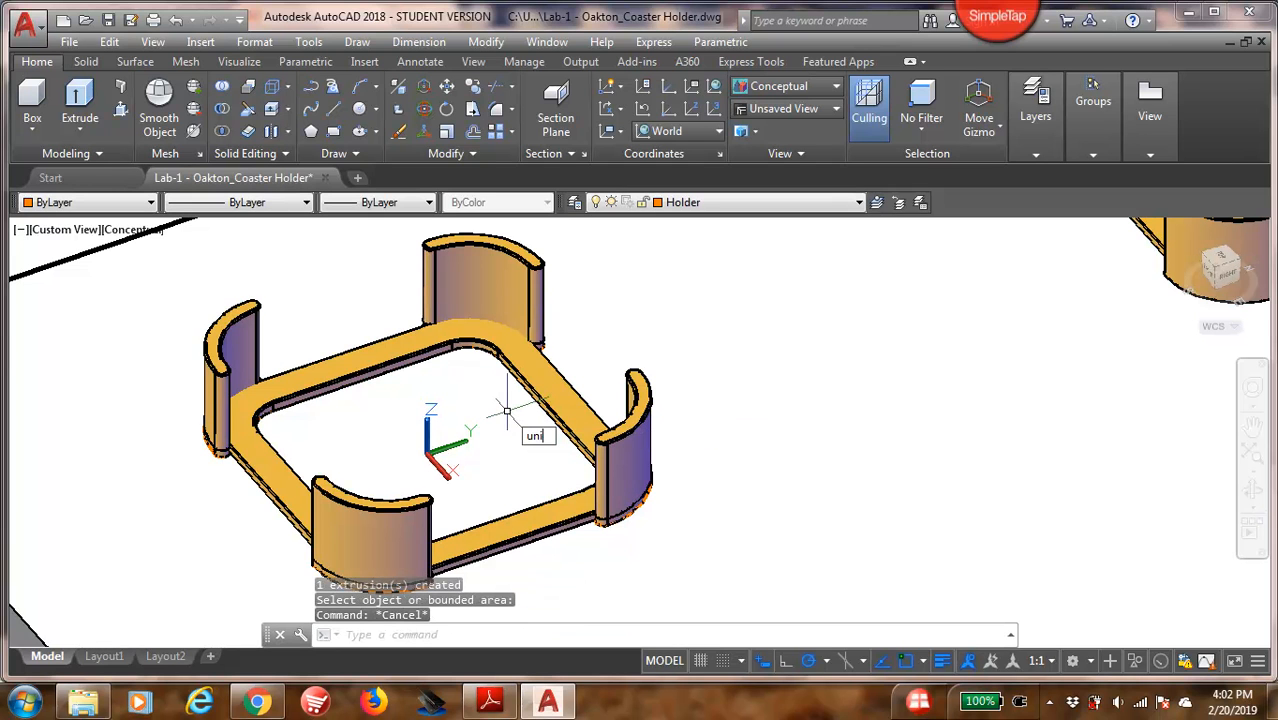
key("Return")
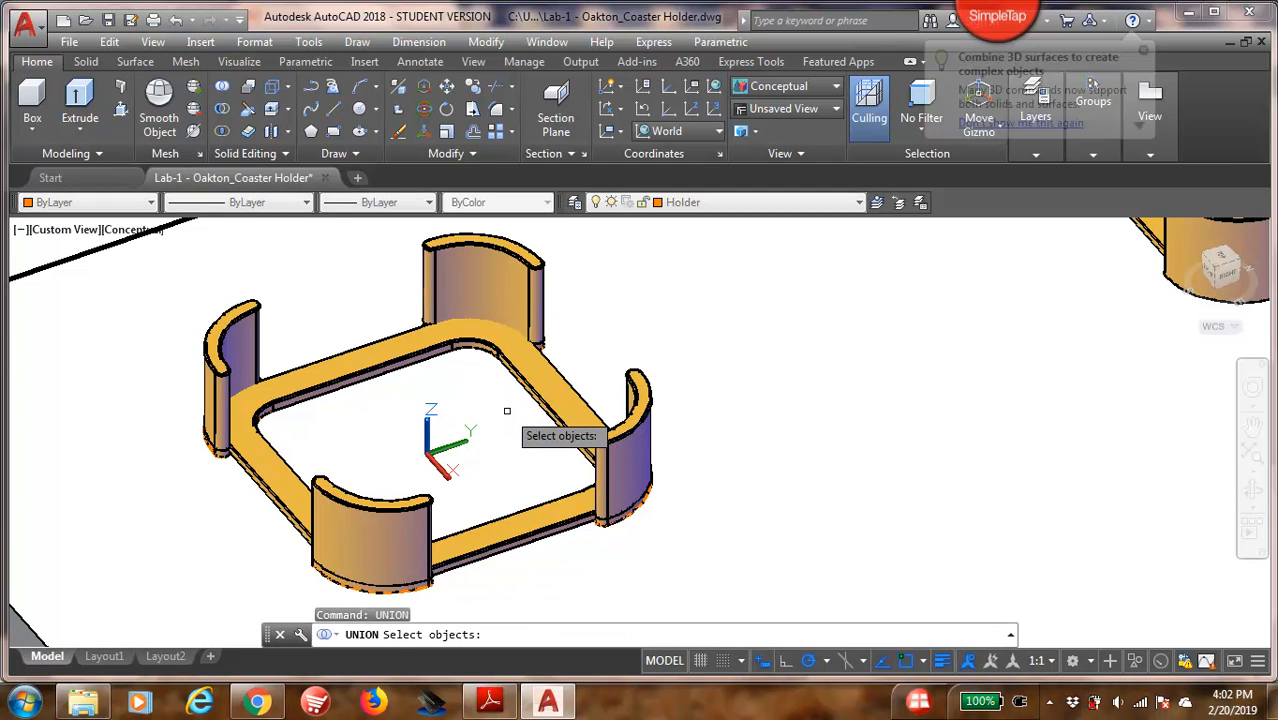
left_click(709, 270)
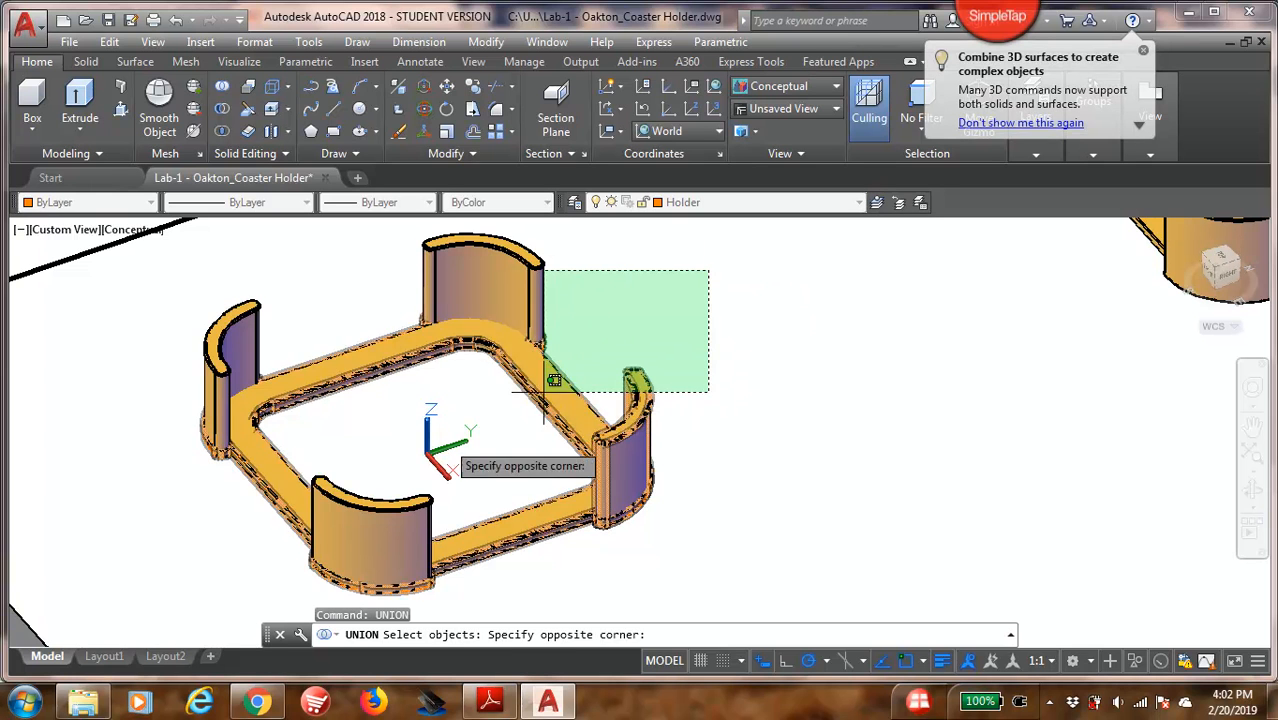
left_click(175, 549)
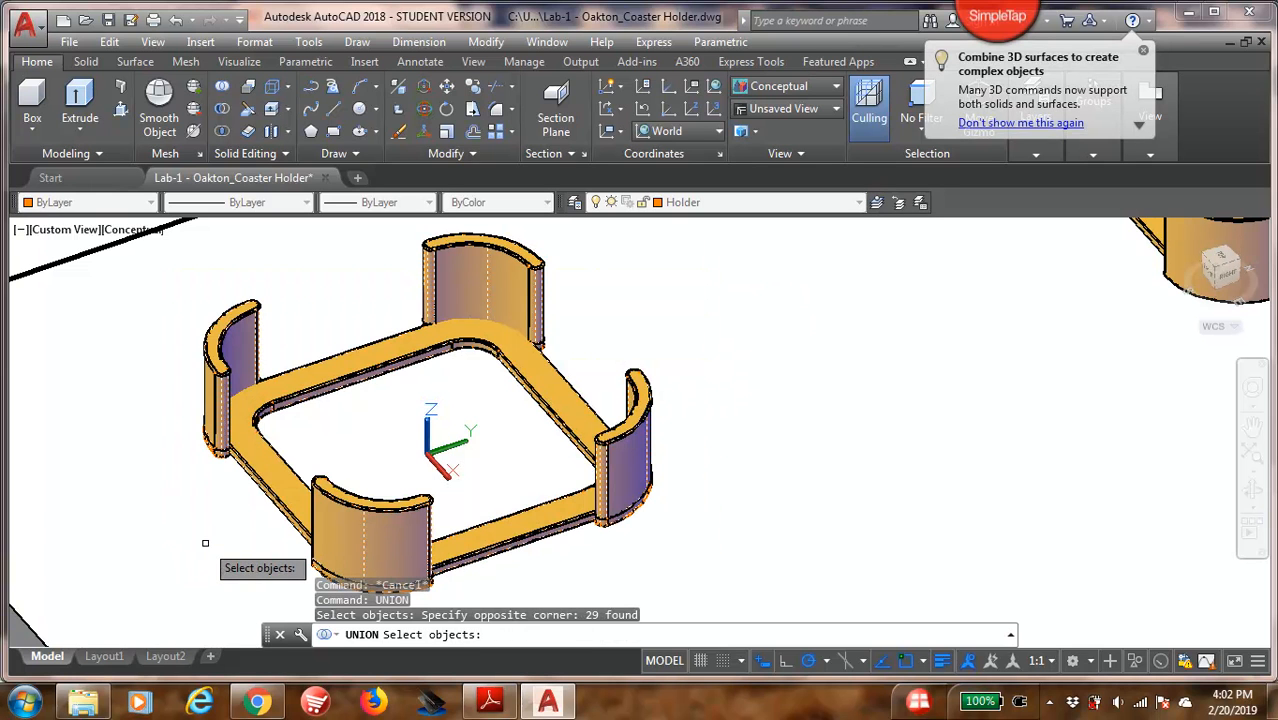
key("Return")
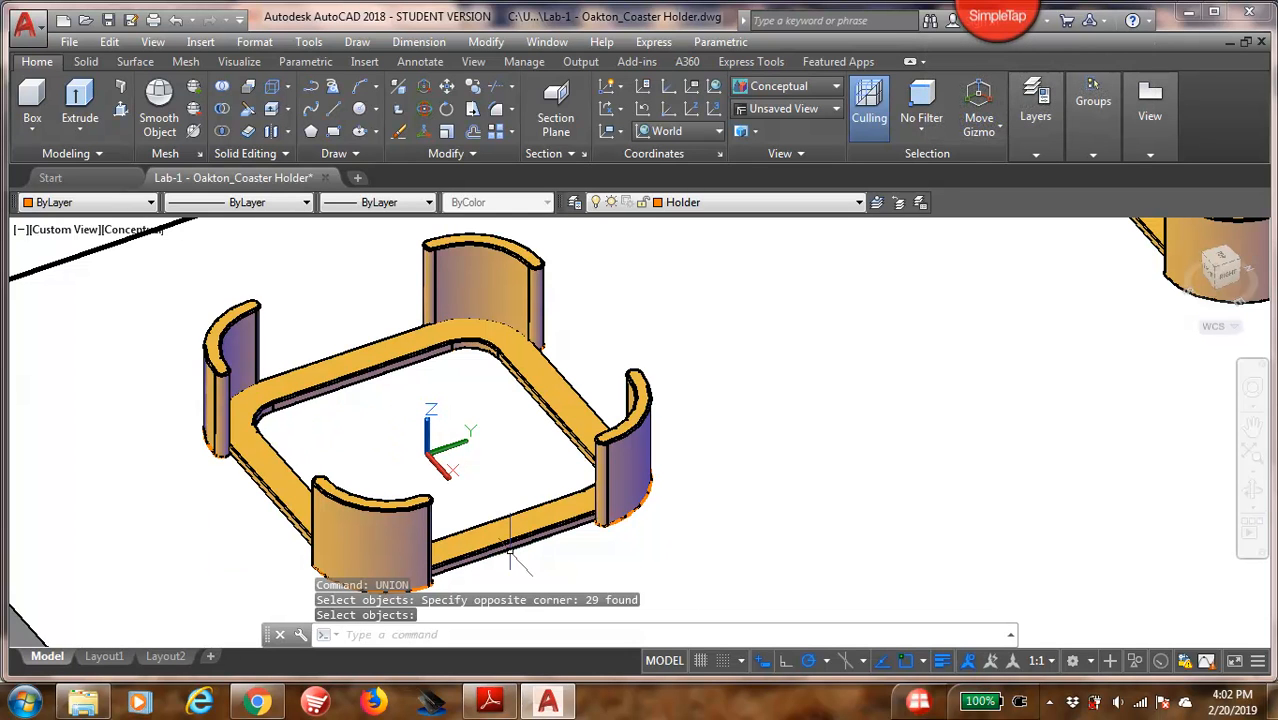
- Save the drawing under the new name "Lab-1 - Oakton_Coaster Holder 2" on the Desktop
type("sa")
key("Return")
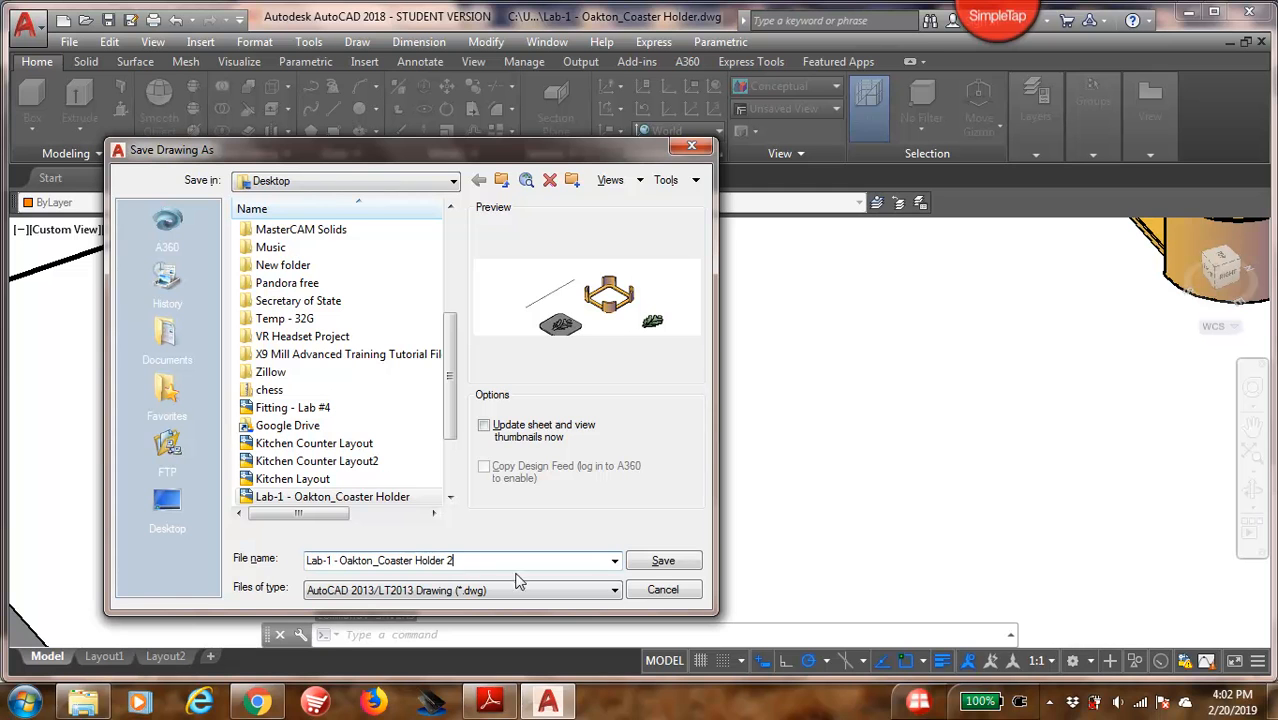
left_click(664, 560)
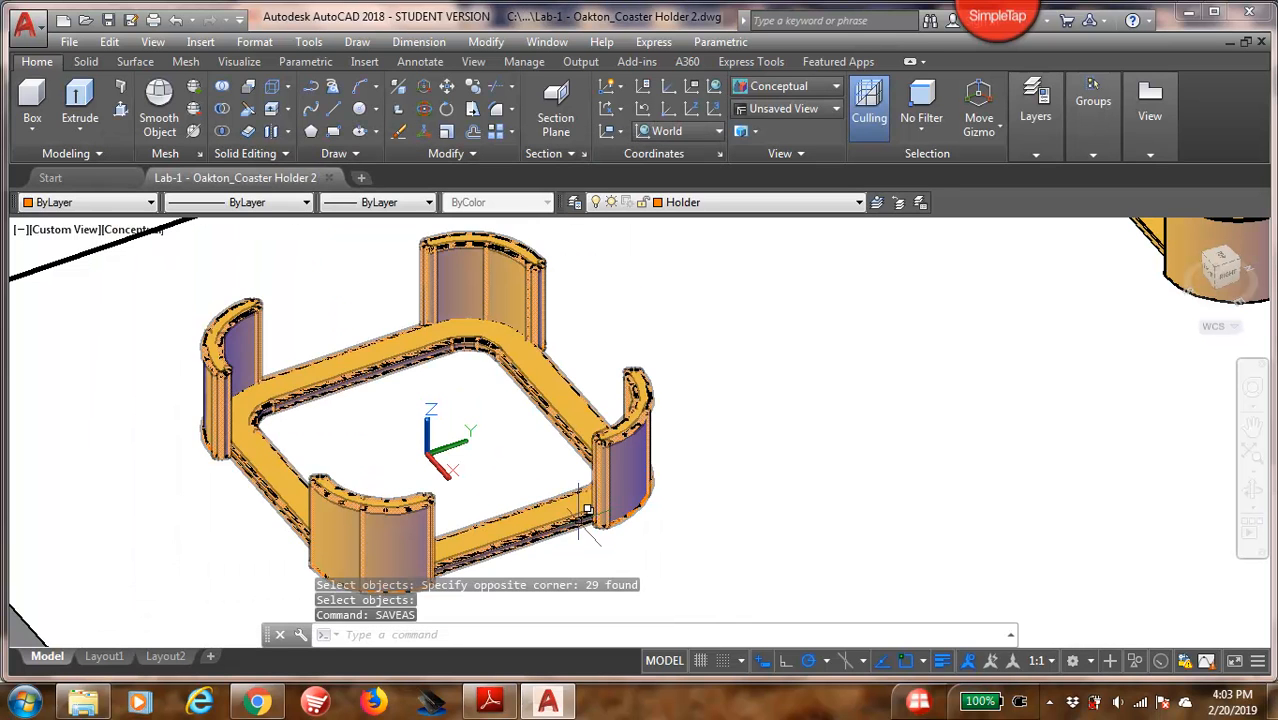
- Export the unioned holder solid to the Desktop as the Lithography file "Lab-1 - Oakton_Coaster Holder 2.stl"
type("EXPORT")
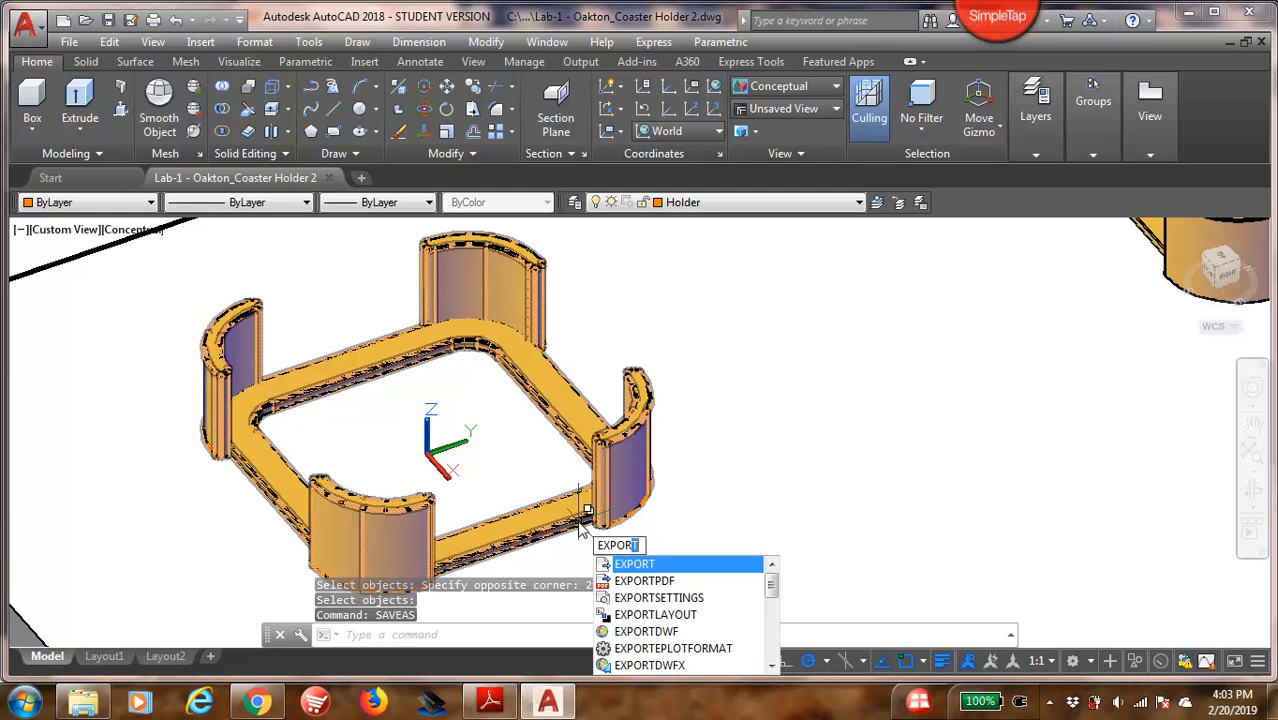
left_click(648, 566)
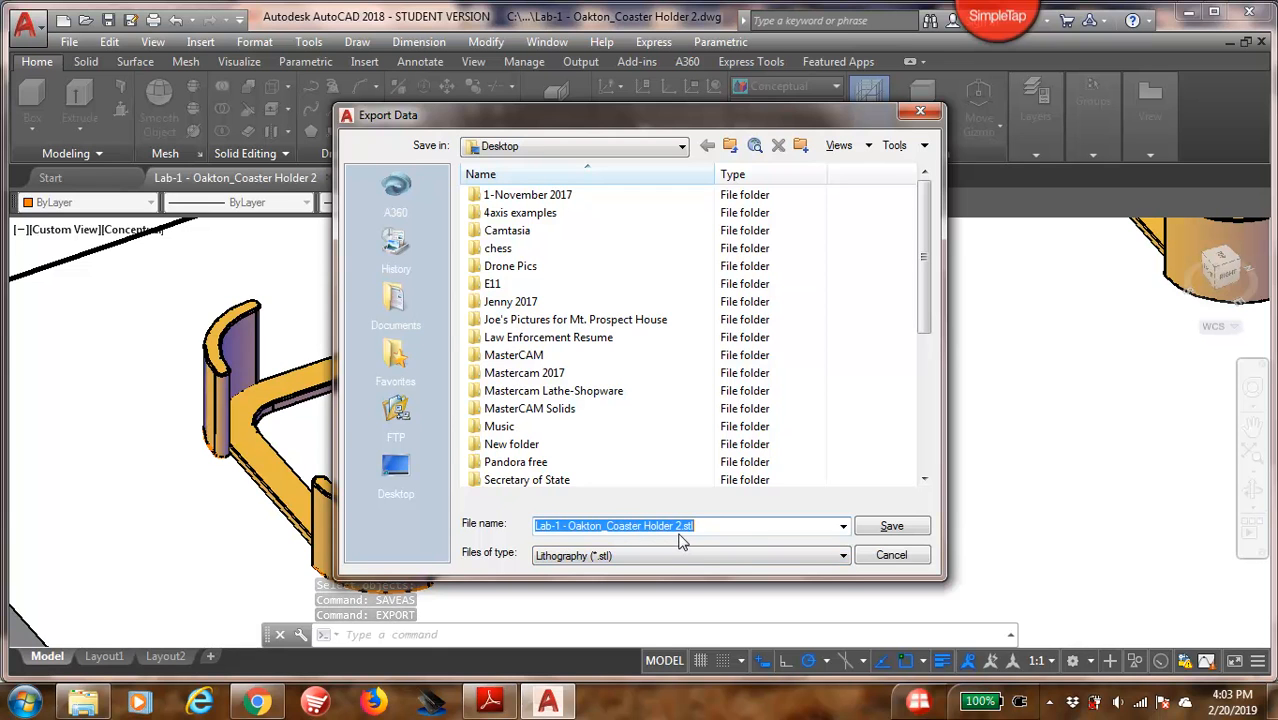
left_click(896, 530)
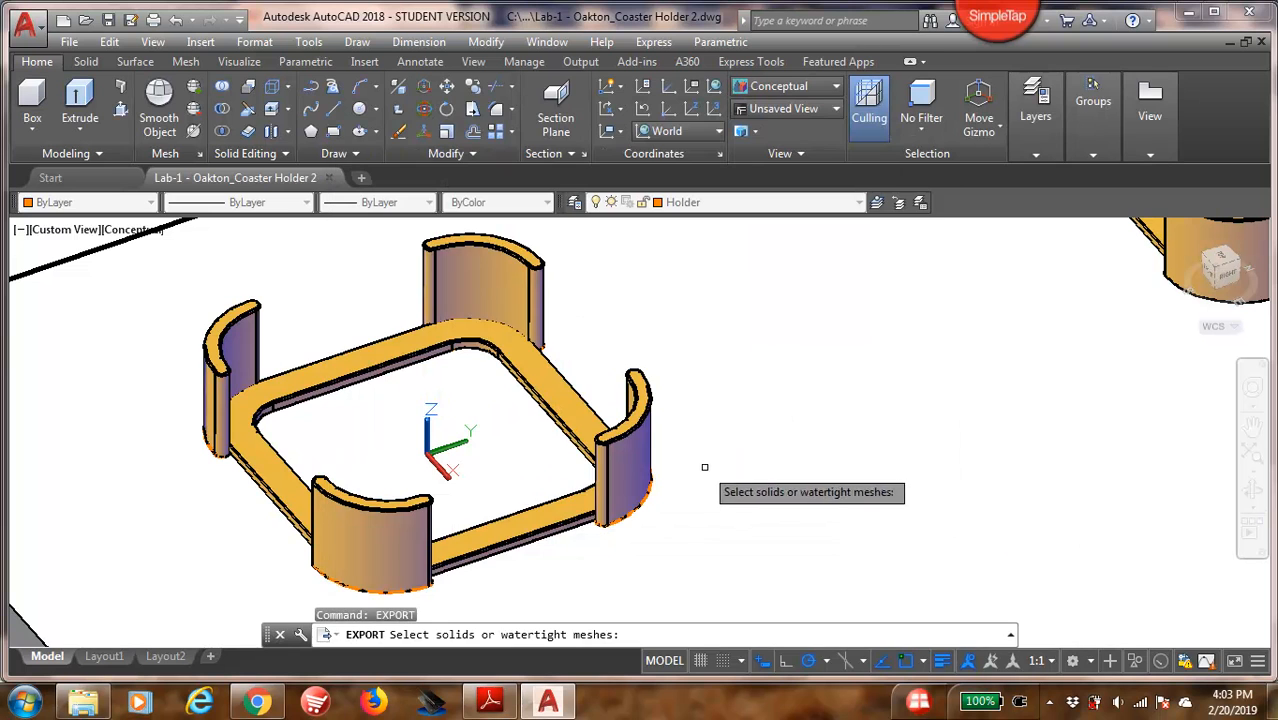
left_click(649, 447)
key("Return")
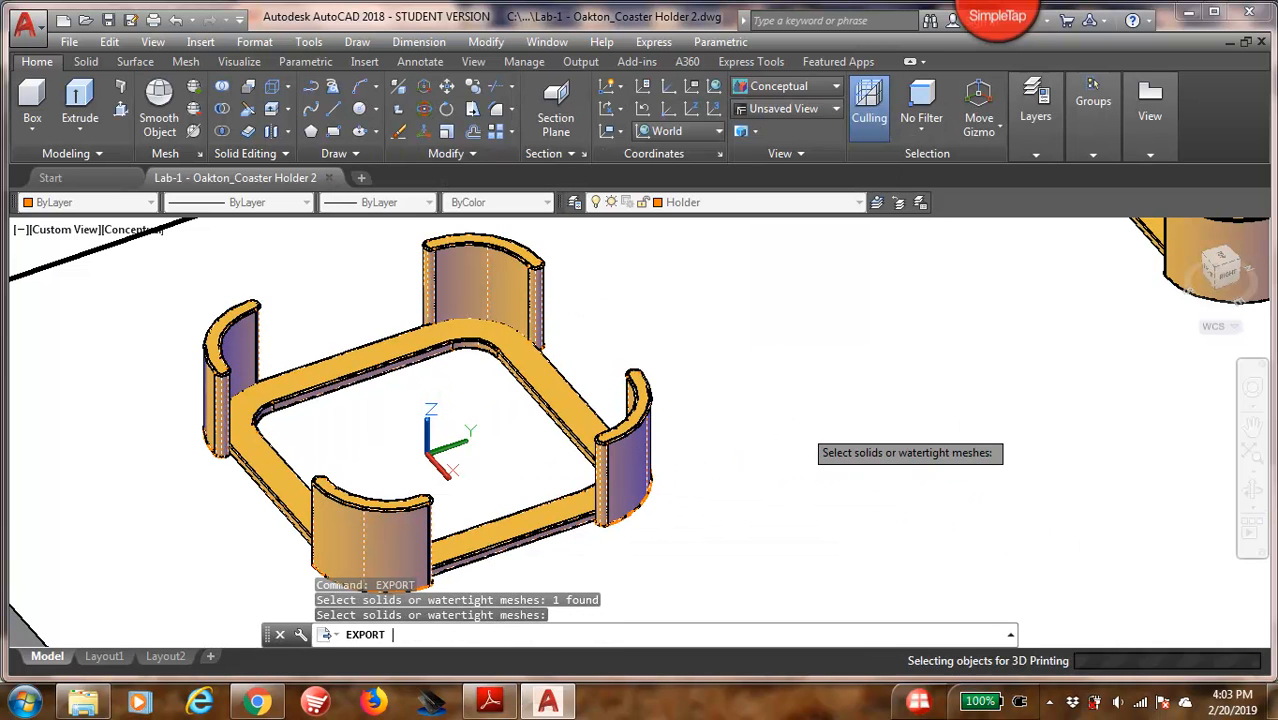